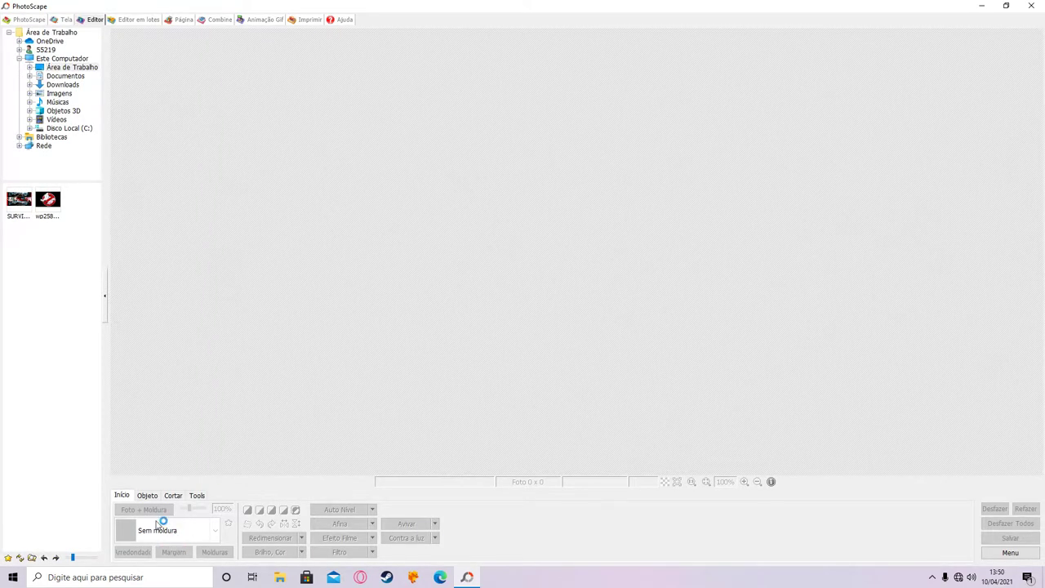
Open the banner template régua.png from the banners folder inside Imagens for editing
{"action": "left_click", "coordinate": [67, 94]}
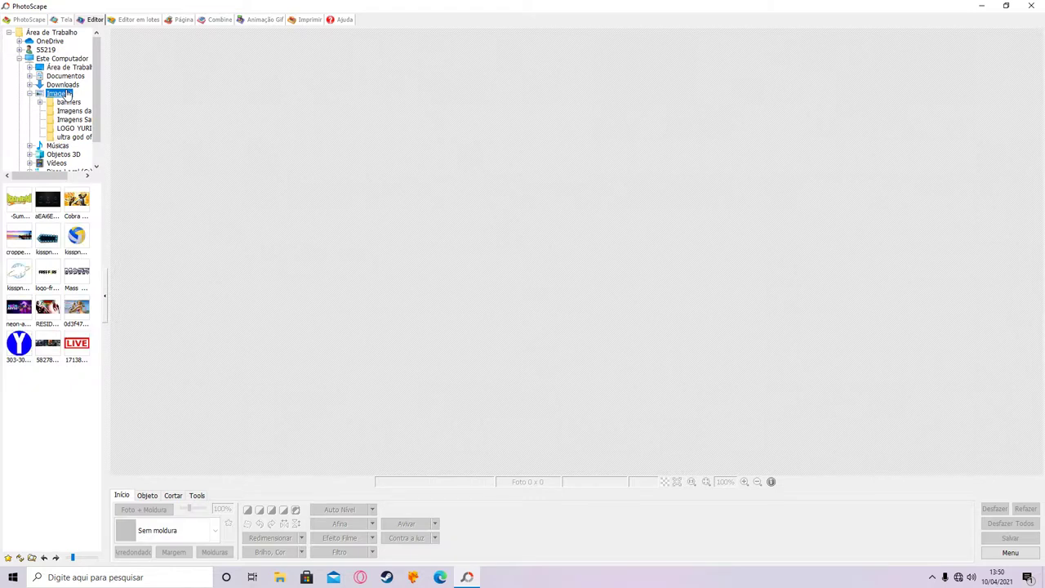
{"action": "left_click", "coordinate": [69, 102]}
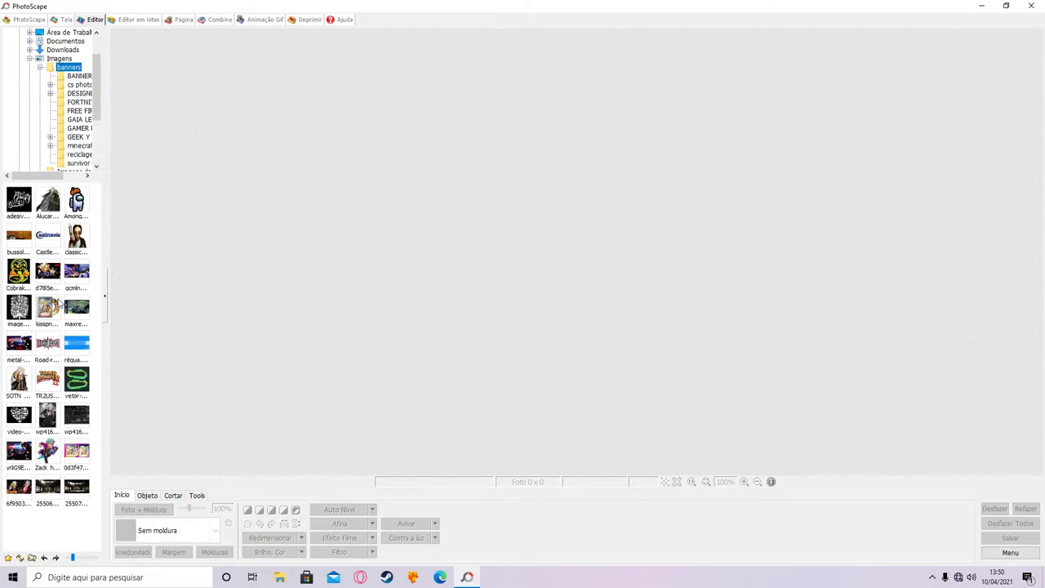
{"action": "left_click", "coordinate": [75, 346]}
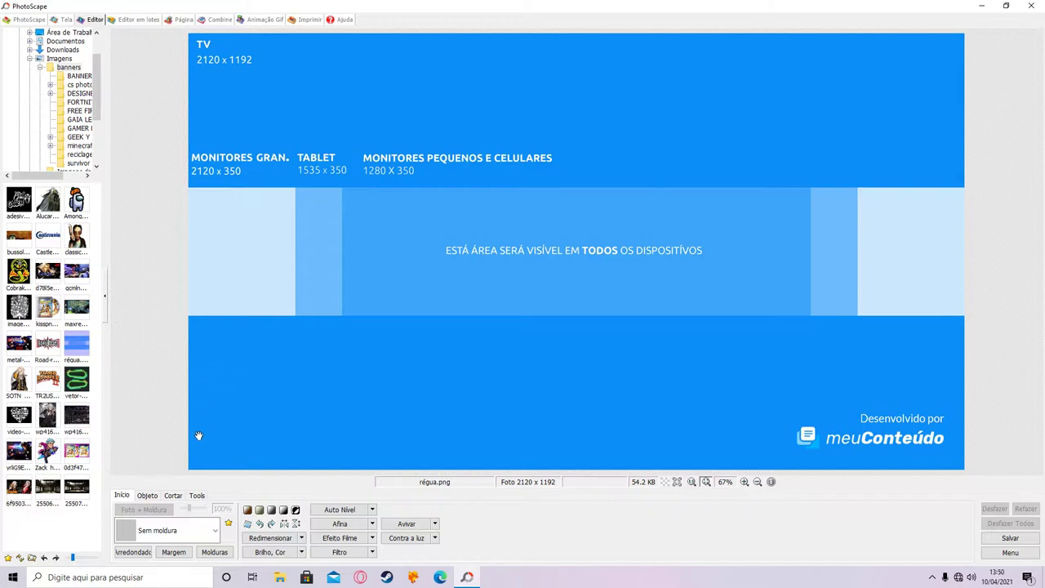
Insert the picture neon-abyss-game-no-1366x768 from the Imagens folder as a photo object on the template
{"action": "left_click", "coordinate": [147, 496]}
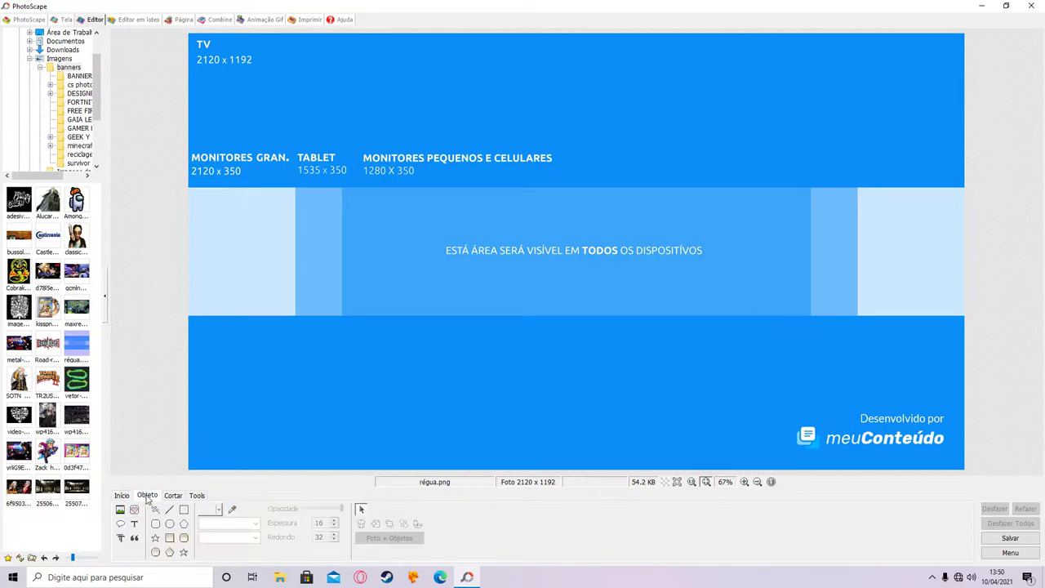
{"action": "left_click", "coordinate": [121, 509]}
{"action": "left_click", "coordinate": [150, 501]}
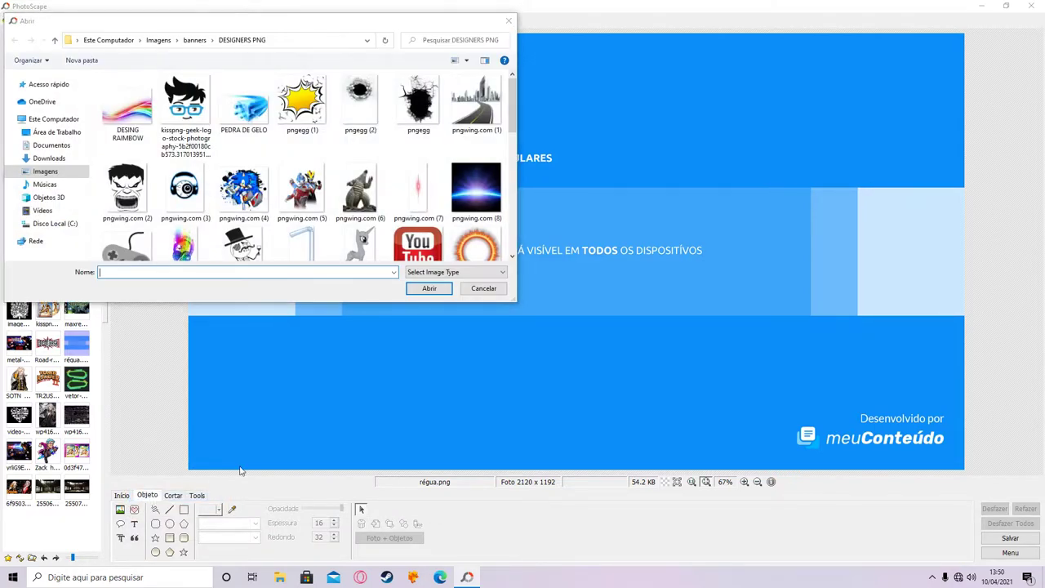
{"action": "scroll", "coordinate": [512, 131], "scroll_direction": "down", "scroll_amount": 2}
{"action": "scroll", "coordinate": [512, 130], "scroll_direction": "down", "scroll_amount": 5}
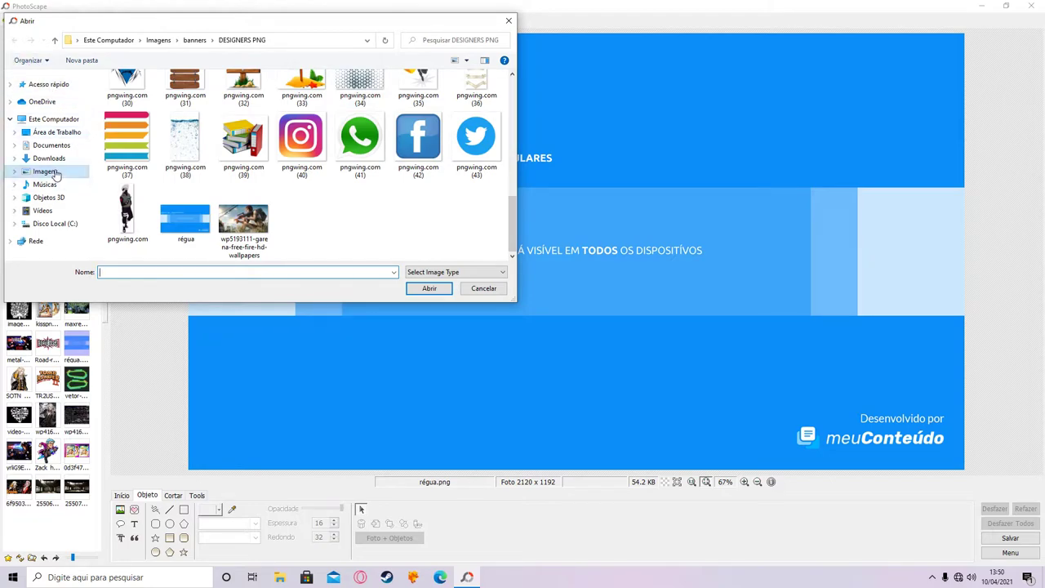
{"action": "left_click", "coordinate": [65, 172]}
{"action": "left_click_drag", "start_coordinate": [514, 122], "coordinate": [515, 173]}
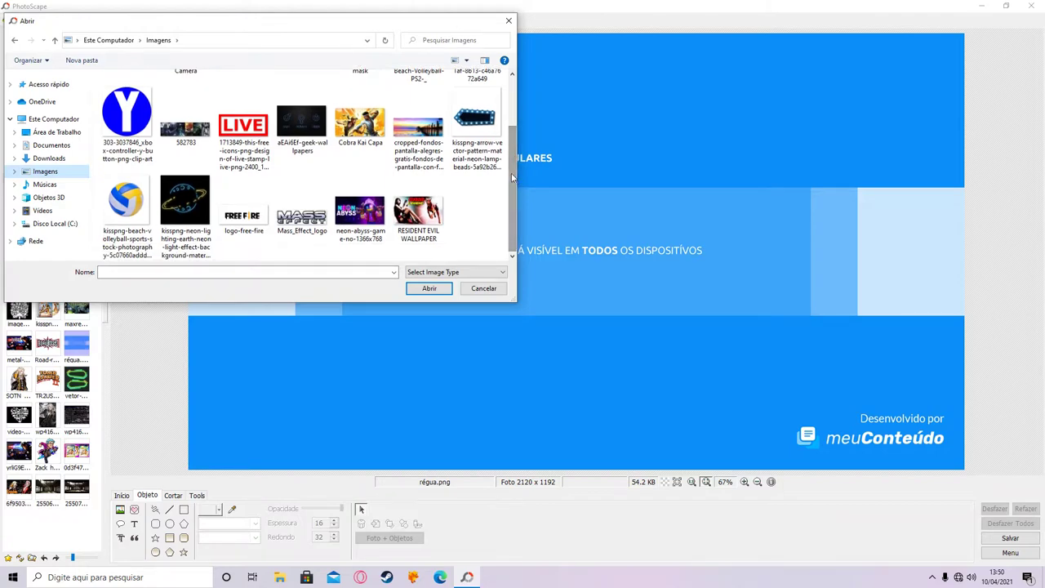
{"action": "left_click", "coordinate": [357, 214]}
{"action": "left_click", "coordinate": [428, 288]}
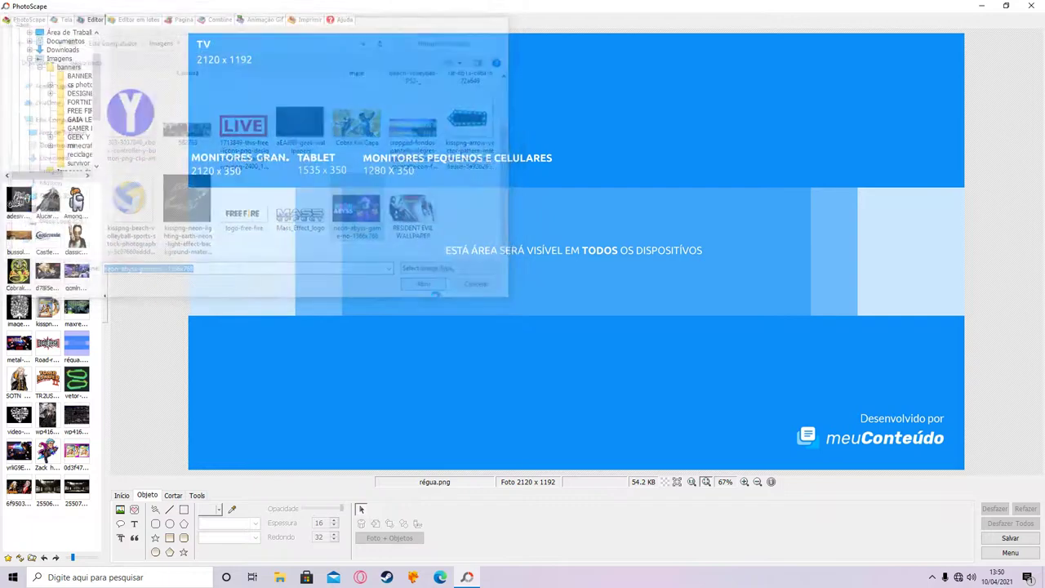
{"action": "left_click", "coordinate": [282, 459]}
Move and stretch the Neon Abyss picture so it exactly covers the full-width dark blue band below the central area
{"action": "left_click_drag", "start_coordinate": [558, 323], "coordinate": [419, 396]}
{"action": "left_click_drag", "start_coordinate": [694, 335], "coordinate": [972, 340]}
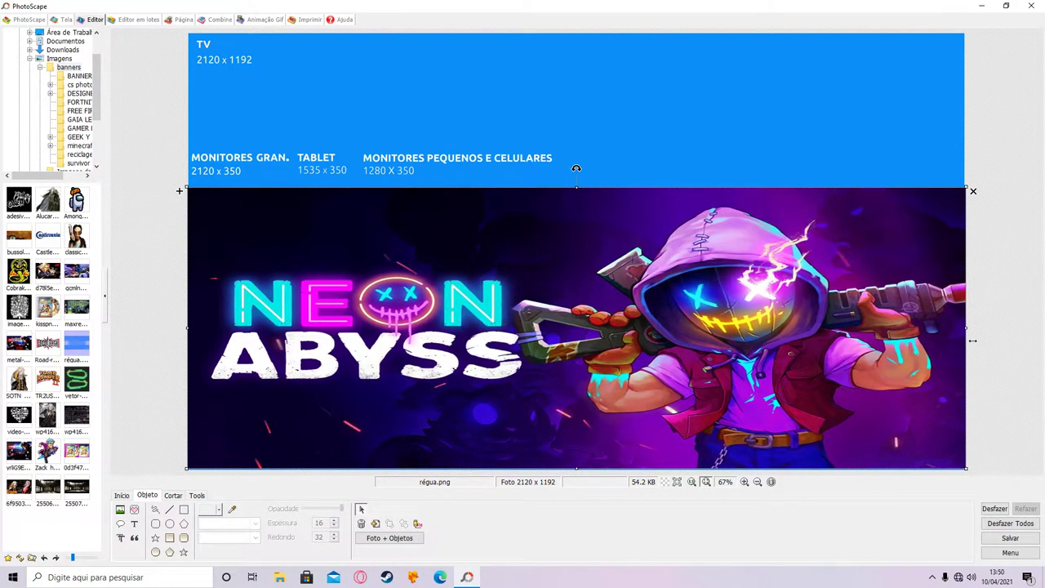
{"action": "left_click_drag", "start_coordinate": [585, 194], "coordinate": [585, 322]}
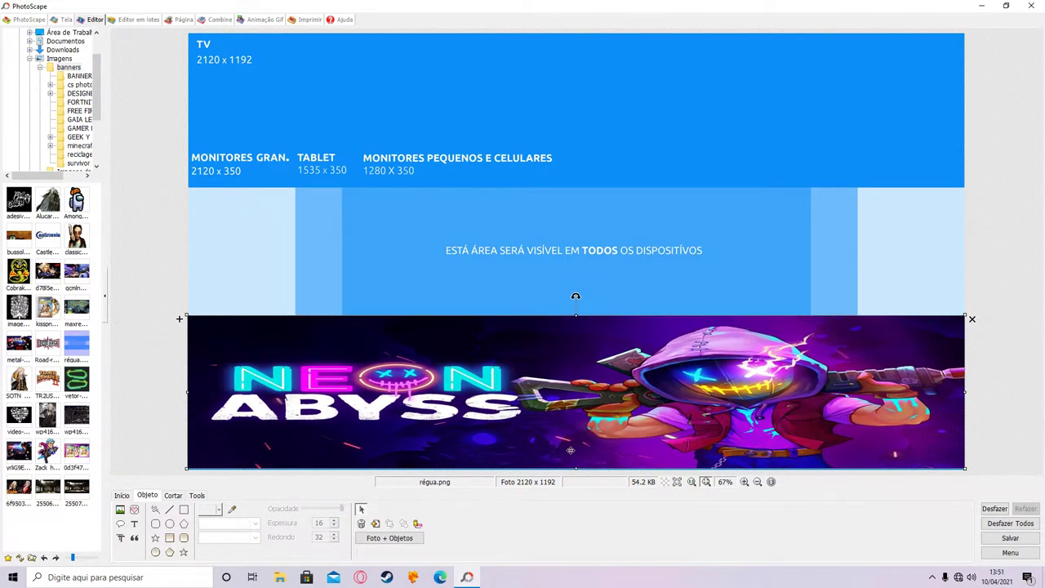
{"action": "left_click_drag", "start_coordinate": [582, 475], "coordinate": [579, 477]}
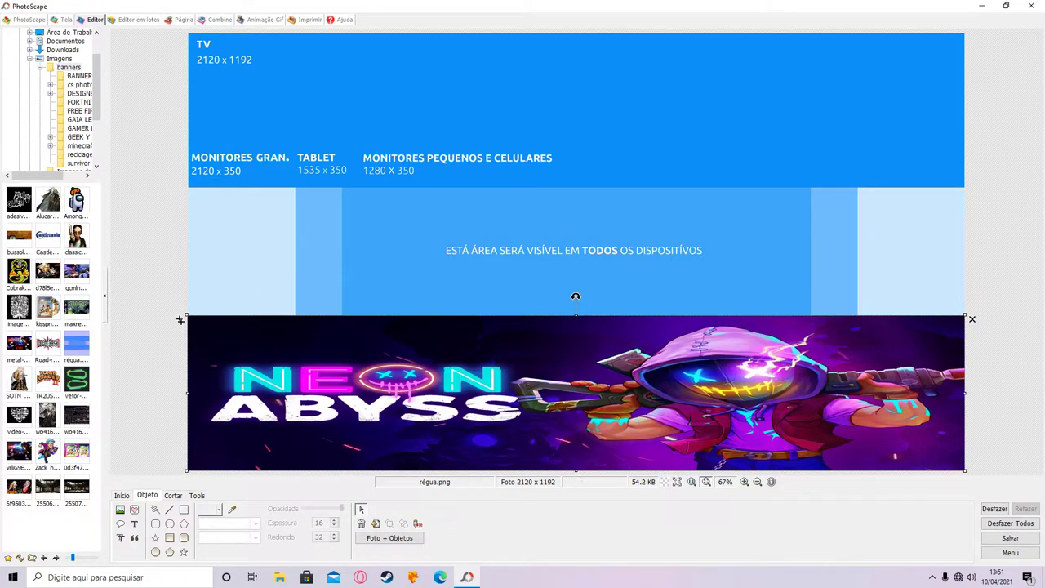
Paste a copy of the Neon Abyss picture, place it over the band above the central area and deselect it
{"action": "key", "text": "ctrl+v"}
{"action": "left_click_drag", "start_coordinate": [394, 196], "coordinate": [421, 142]}
{"action": "left_click", "coordinate": [143, 337]}
Apply a Linear Gradiente filter from the Esquerdo side at 180% range in pink (255, 0, 128)
{"action": "left_click", "coordinate": [121, 495]}
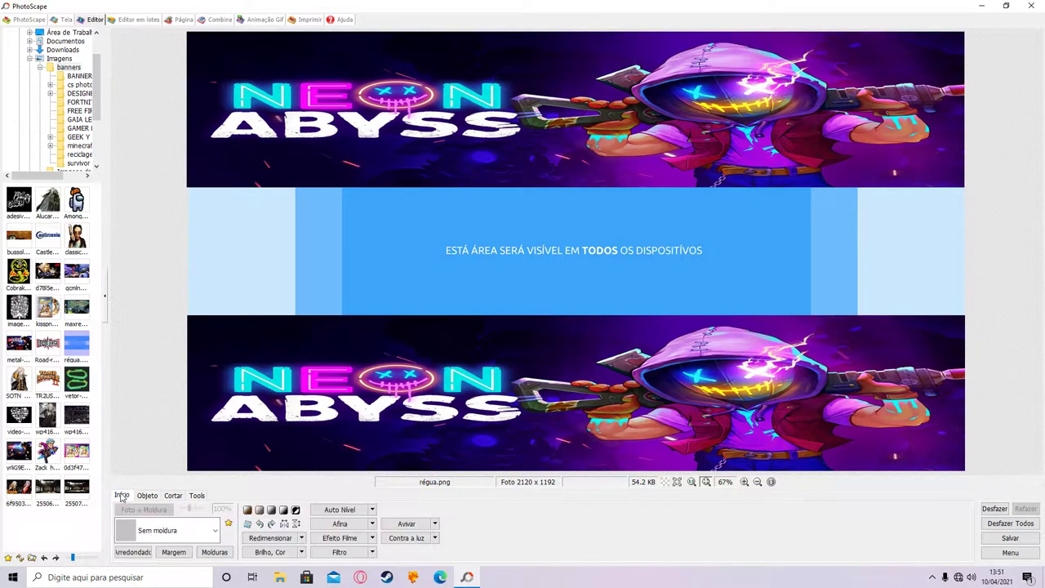
{"action": "left_click", "coordinate": [351, 553]}
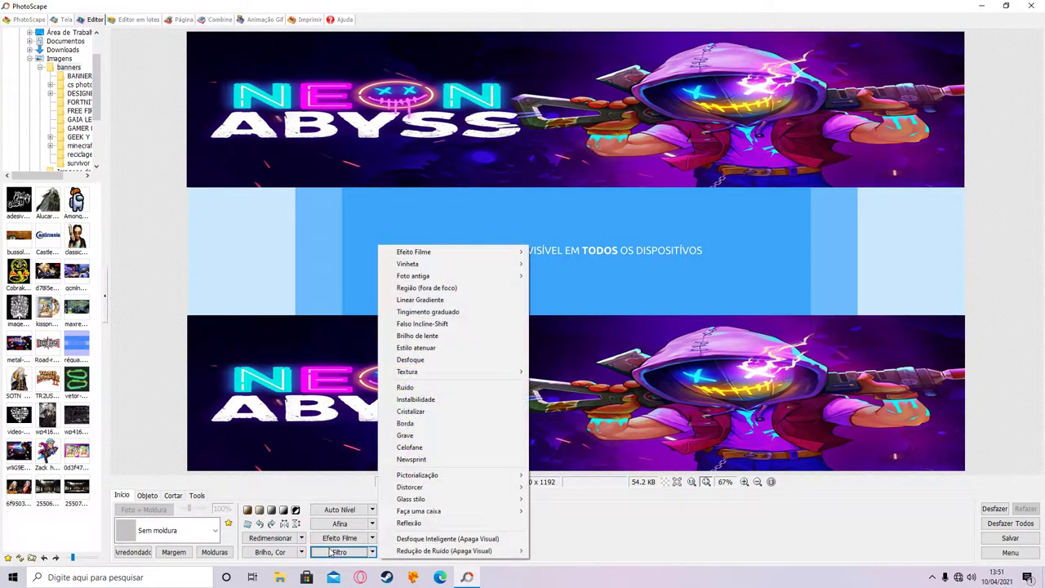
{"action": "left_click", "coordinate": [428, 299]}
{"action": "left_click_drag", "start_coordinate": [190, 514], "coordinate": [256, 514]}
{"action": "left_click", "coordinate": [210, 551]}
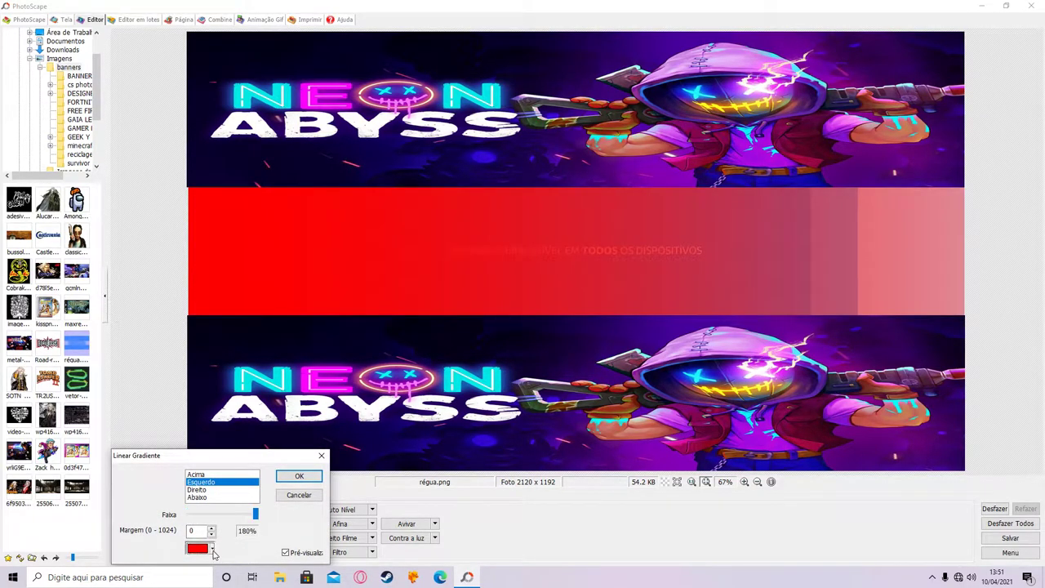
{"action": "left_click", "coordinate": [226, 531]}
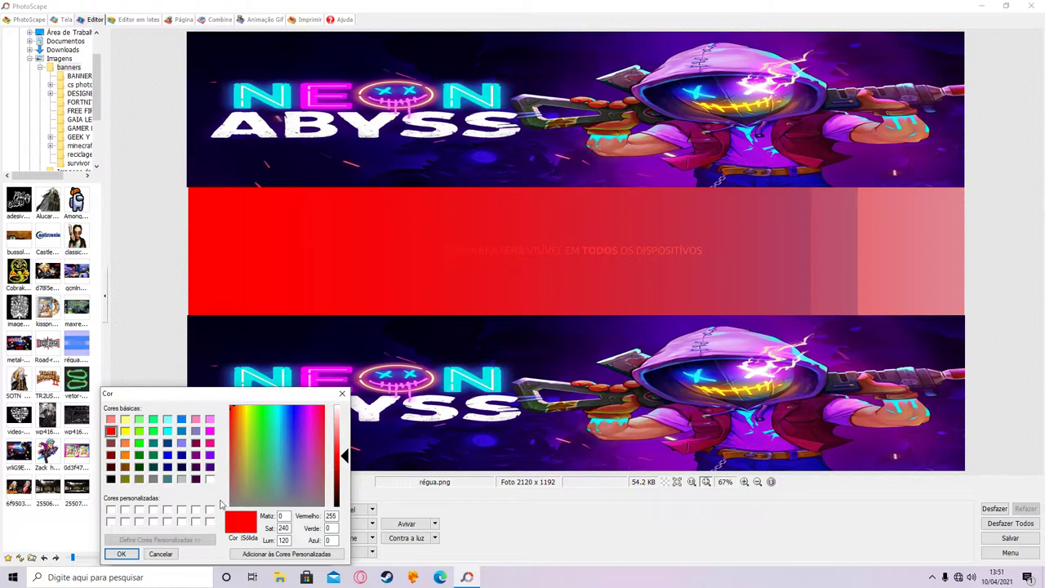
{"action": "left_click", "coordinate": [209, 443]}
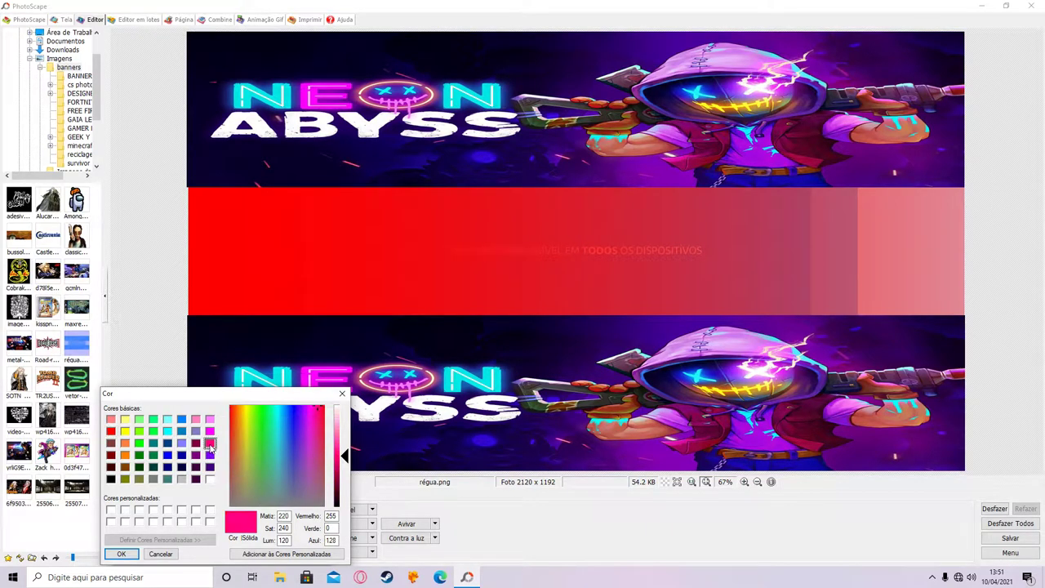
{"action": "left_click", "coordinate": [121, 554]}
{"action": "left_click", "coordinate": [295, 477]}
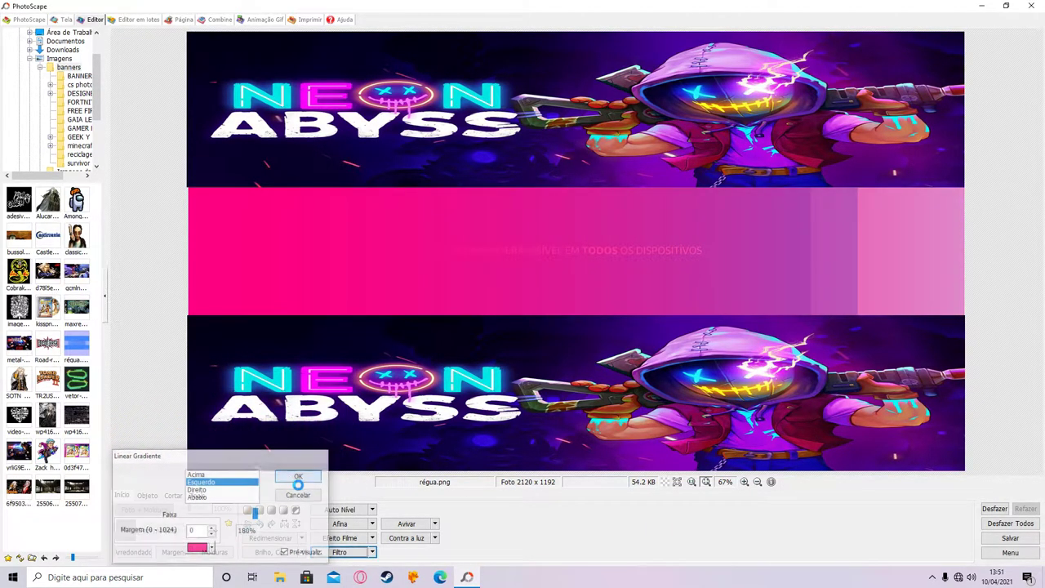
Apply the same pink Linear Gradiente from the Esquerdo side a second time
{"action": "left_click", "coordinate": [324, 554]}
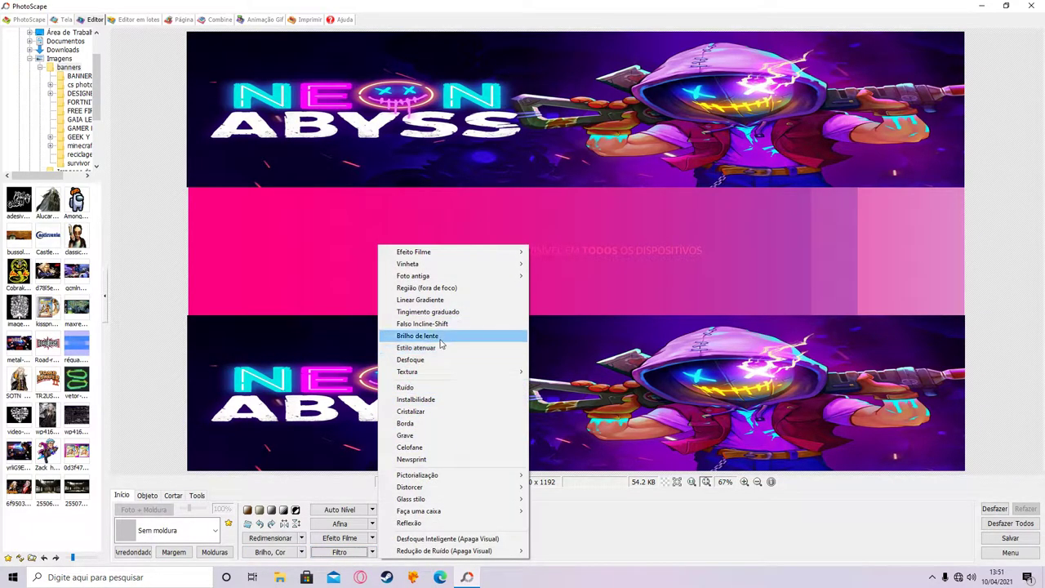
{"action": "left_click", "coordinate": [443, 299]}
{"action": "left_click", "coordinate": [298, 476]}
Apply the pink Linear Gradiente from the Direito side to fill the rest of the central band
{"action": "left_click", "coordinate": [347, 555]}
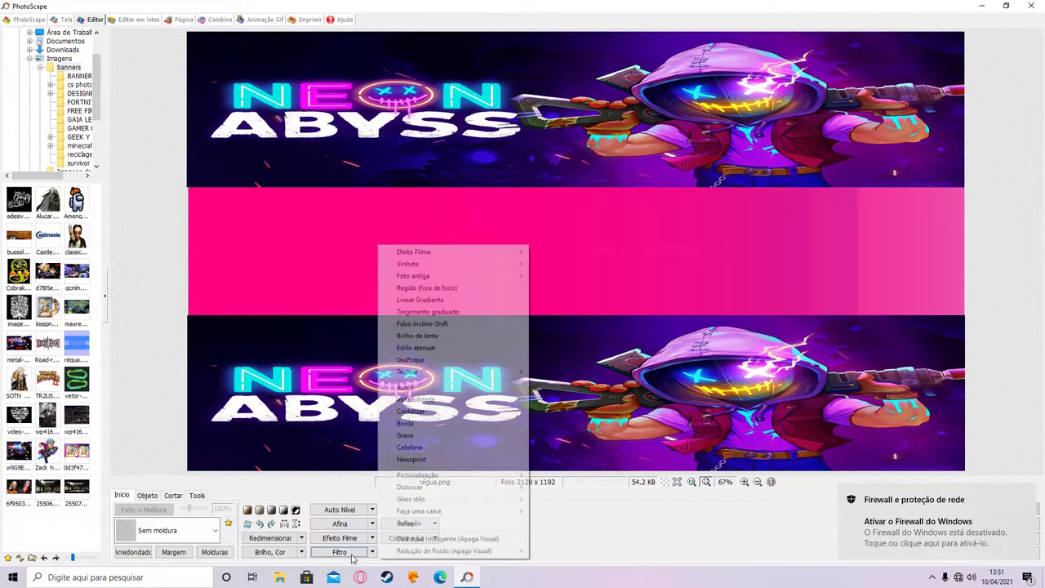
{"action": "left_click", "coordinate": [443, 299]}
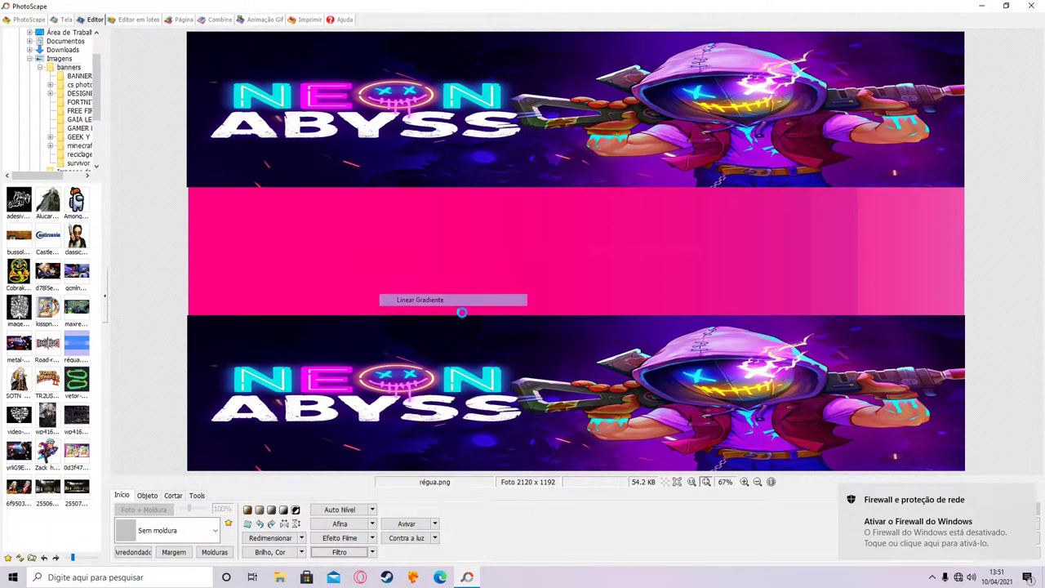
{"action": "left_click", "coordinate": [208, 490]}
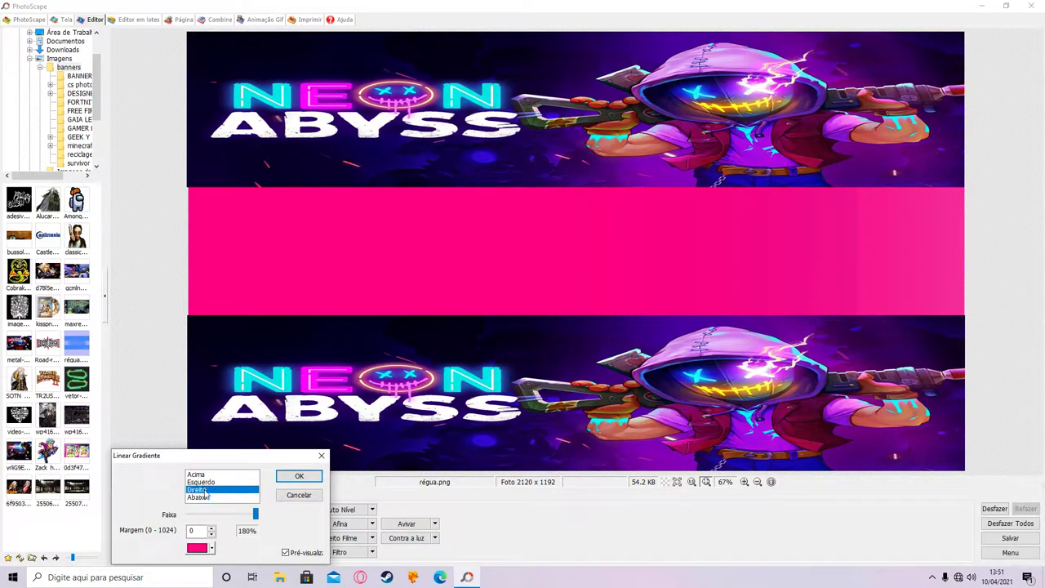
{"action": "left_click", "coordinate": [296, 478]}
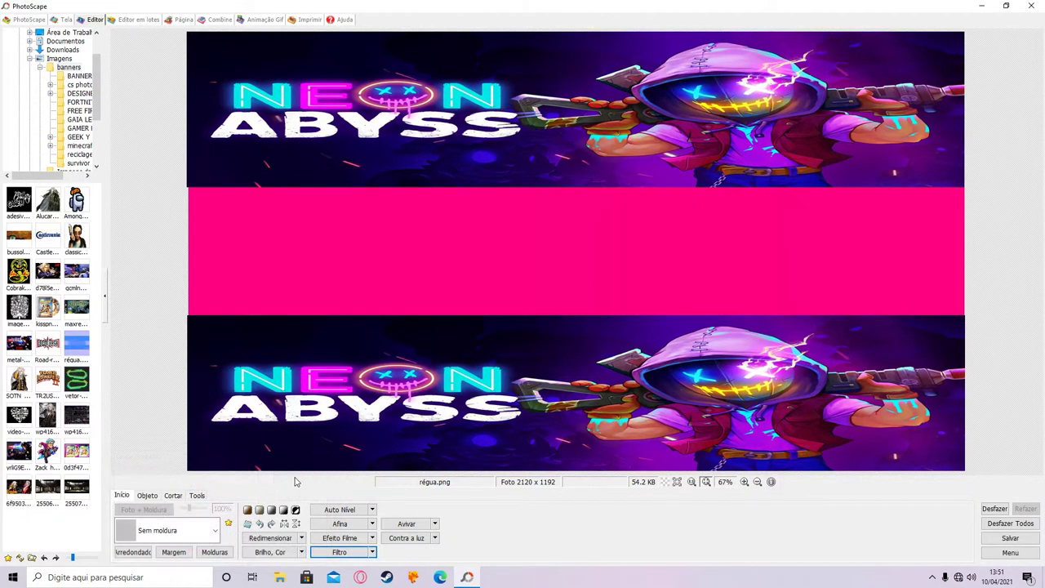
Apply a purple (128, 0, 255) Linear Gradiente from the Direito side with its range set to 91%
{"action": "left_click", "coordinate": [356, 555]}
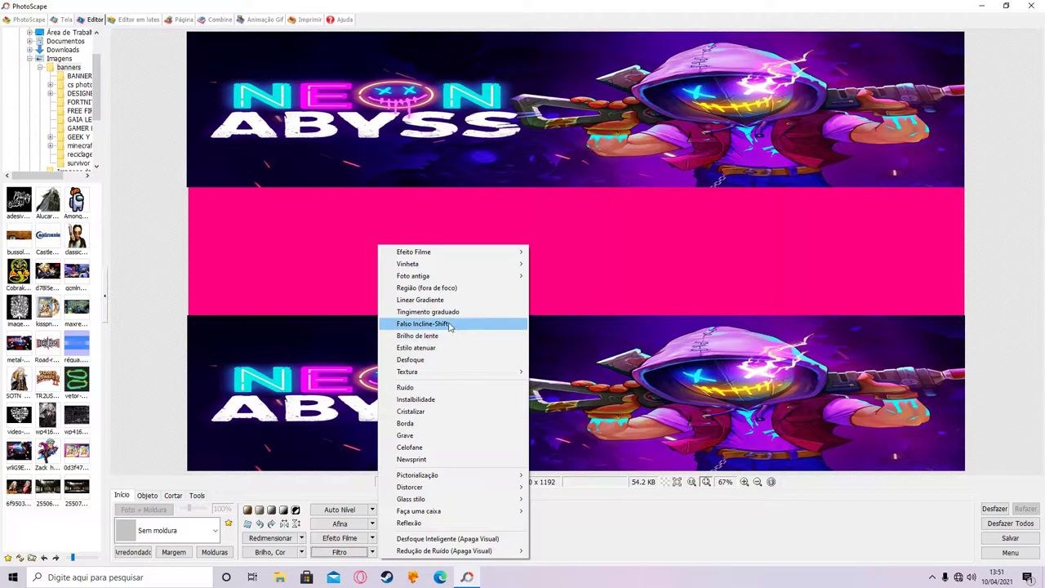
{"action": "left_click", "coordinate": [428, 299]}
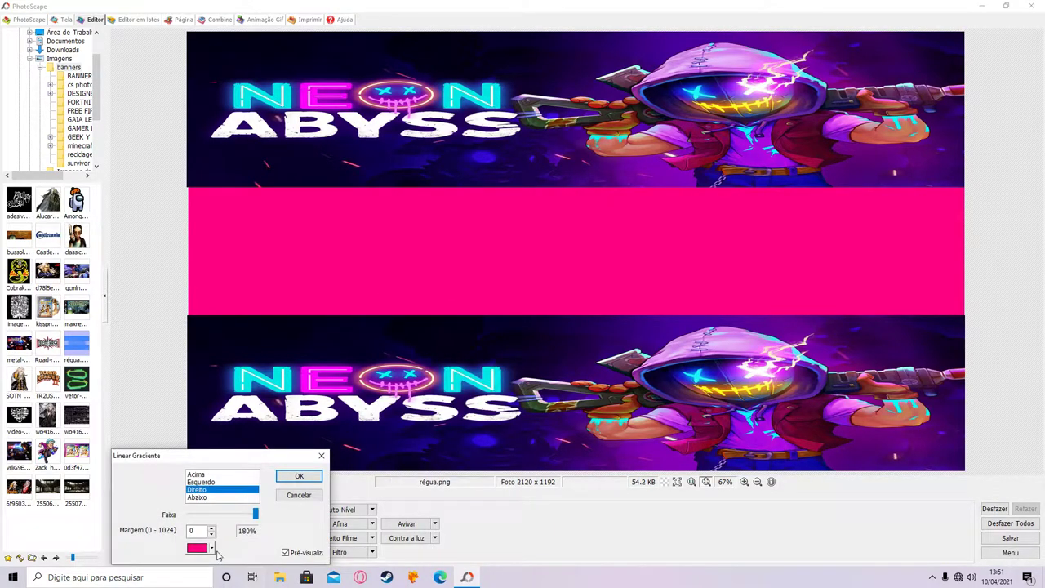
{"action": "left_click", "coordinate": [212, 550]}
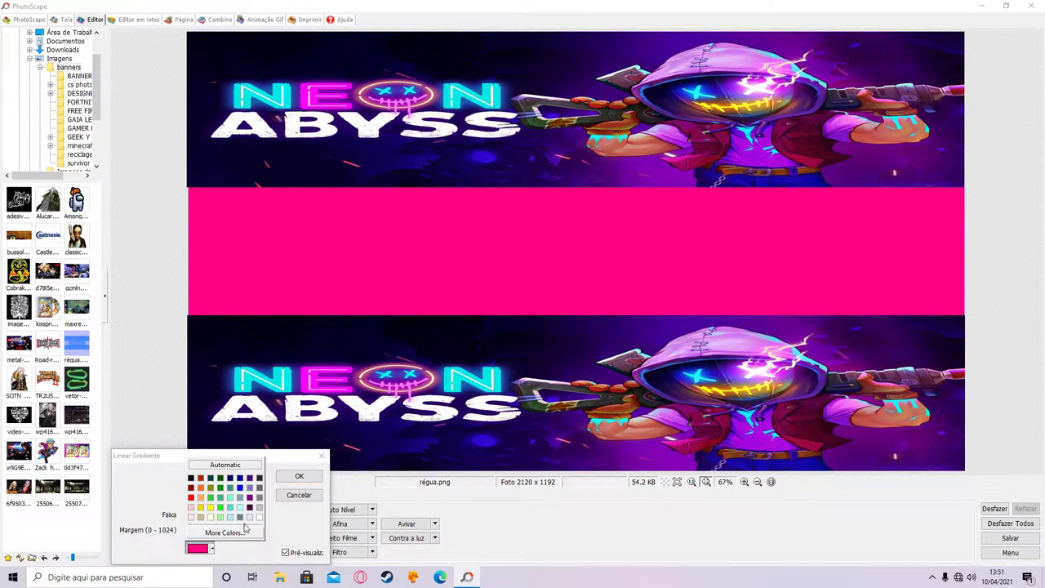
{"action": "left_click", "coordinate": [224, 533]}
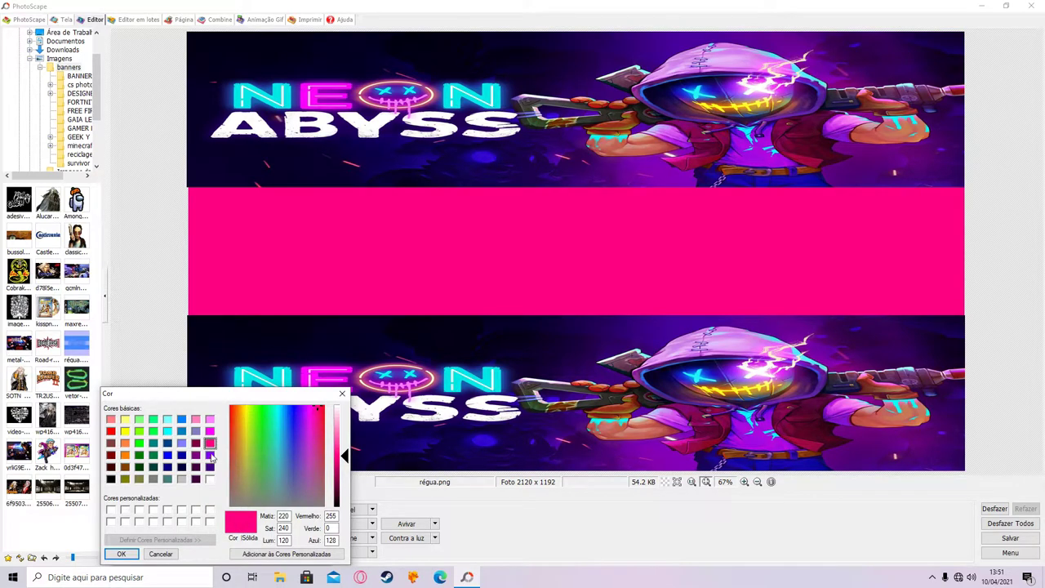
{"action": "left_click", "coordinate": [210, 455]}
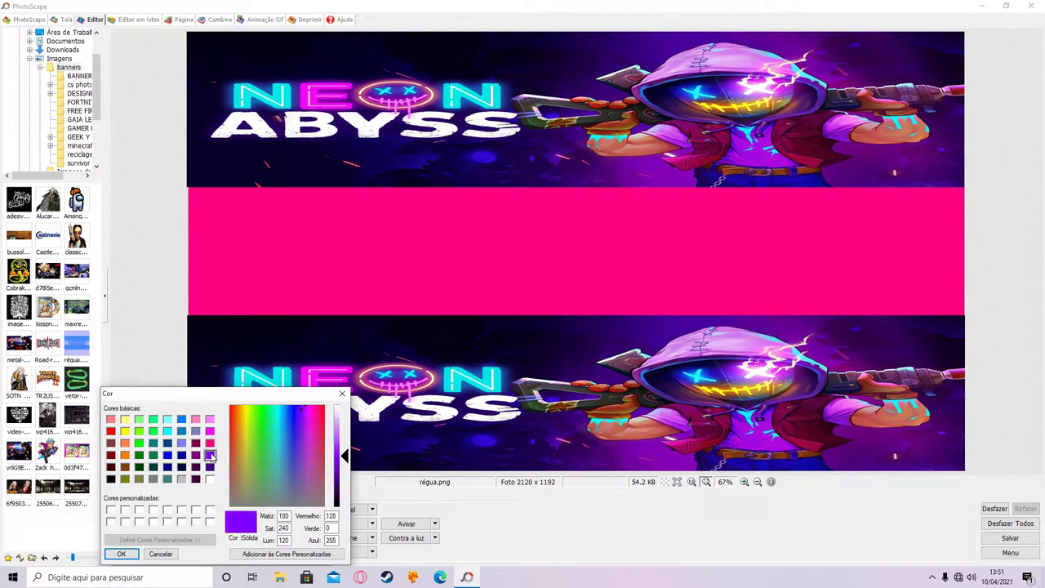
{"action": "left_click", "coordinate": [120, 553]}
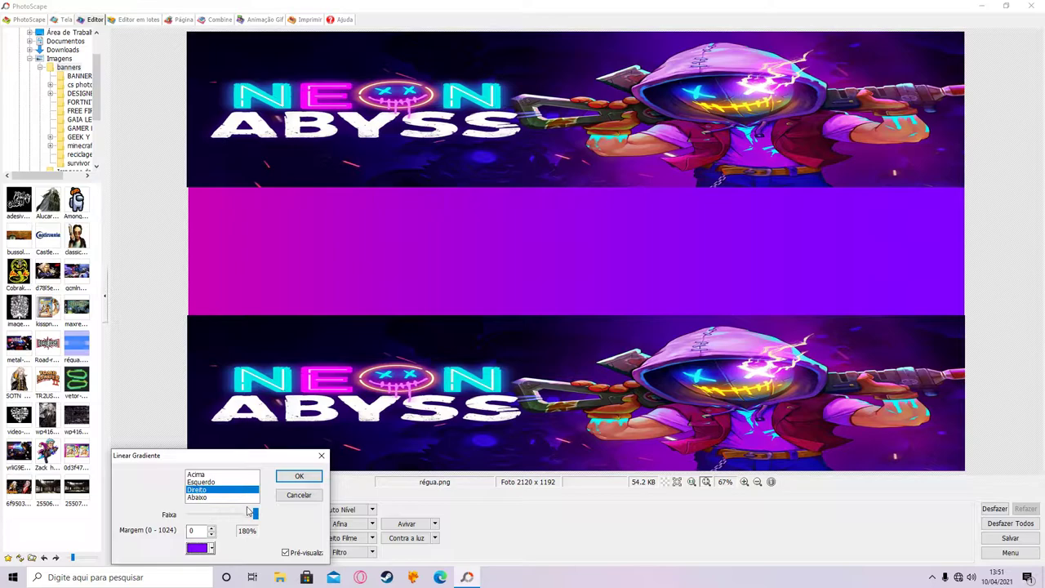
{"action": "left_click_drag", "start_coordinate": [254, 514], "coordinate": [222, 518]}
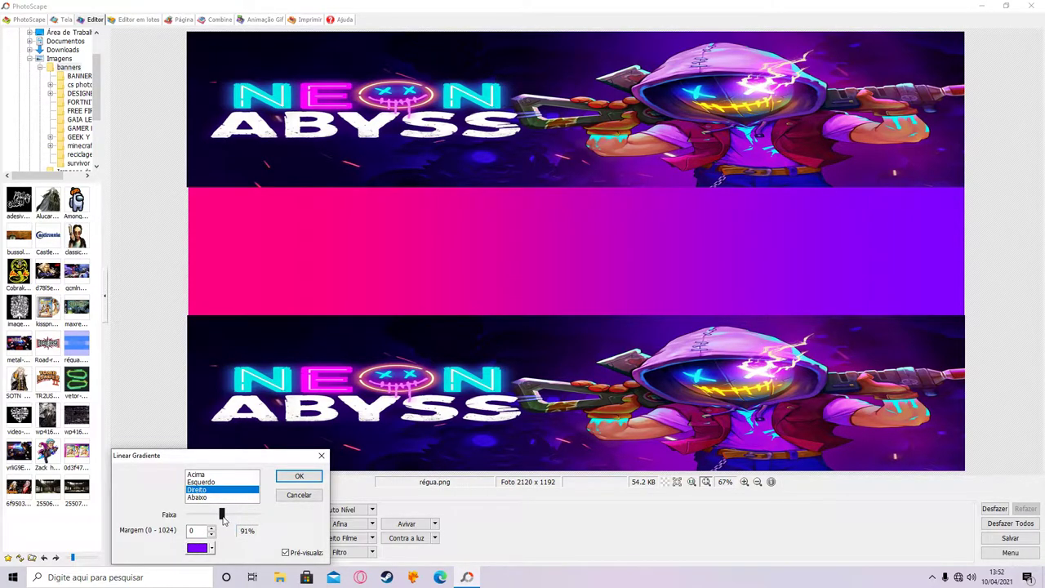
{"action": "left_click", "coordinate": [300, 477]}
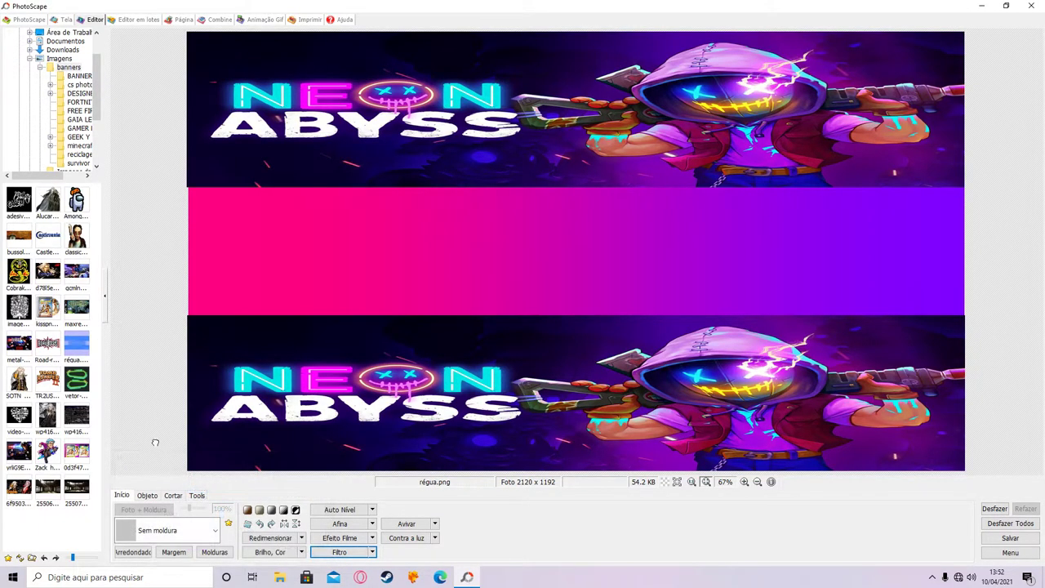
Insert the eyes artwork pngwing.com (20) from the DESIGNERS PNG folder inside Imagens > banners as a photo object
{"action": "left_click", "coordinate": [148, 495]}
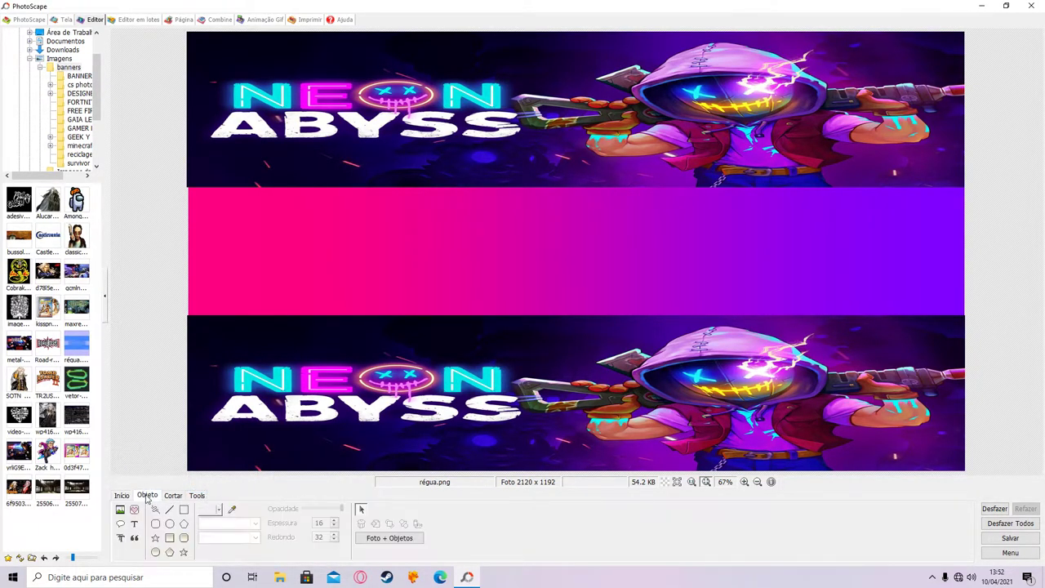
{"action": "left_click", "coordinate": [120, 511]}
{"action": "left_click", "coordinate": [146, 494]}
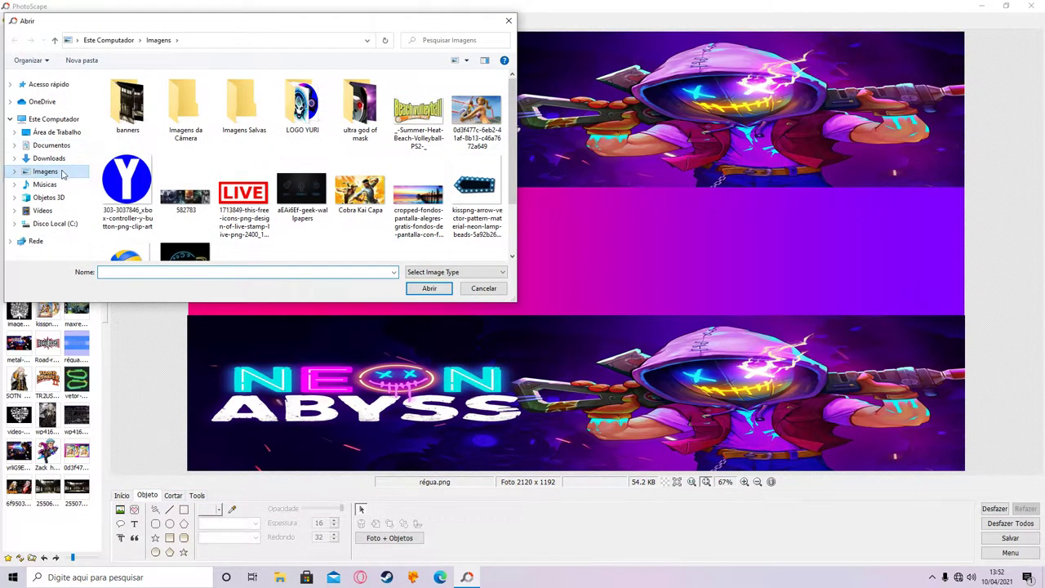
{"action": "double_click", "coordinate": [131, 114]}
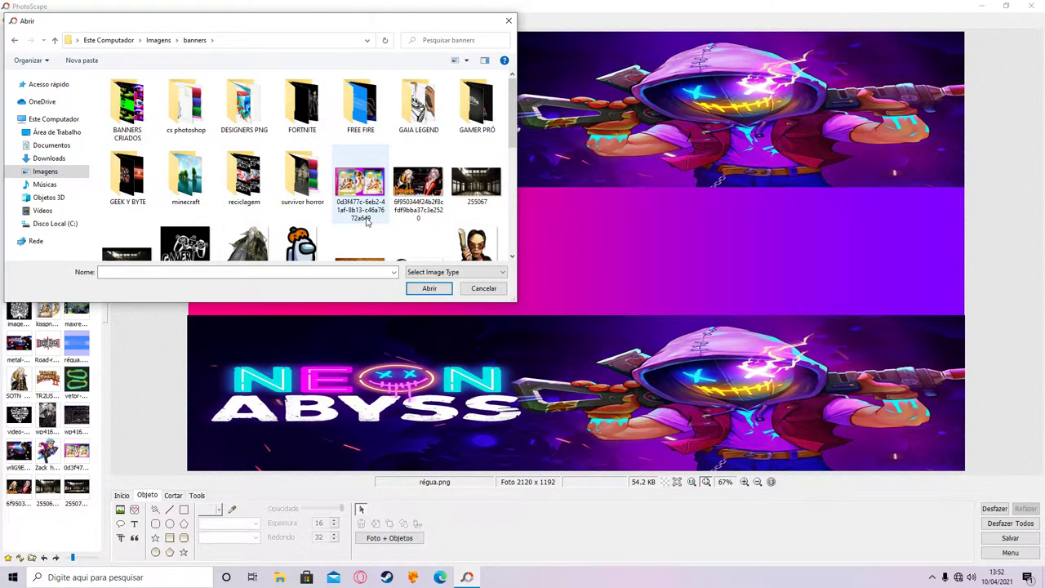
{"action": "double_click", "coordinate": [244, 106]}
{"action": "left_click_drag", "start_coordinate": [513, 131], "coordinate": [512, 187]}
{"action": "left_click", "coordinate": [378, 114]}
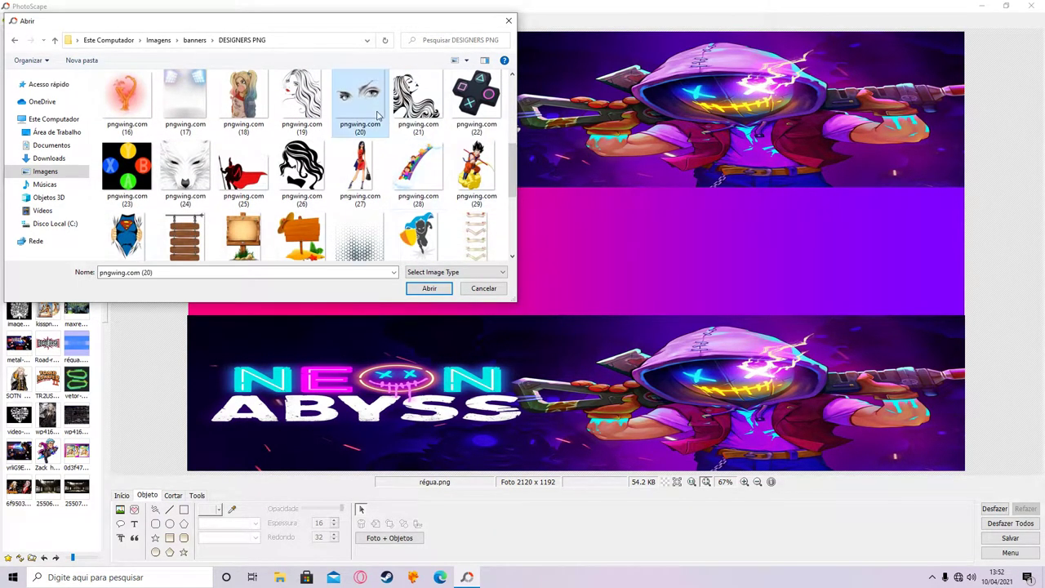
{"action": "left_click", "coordinate": [429, 288]}
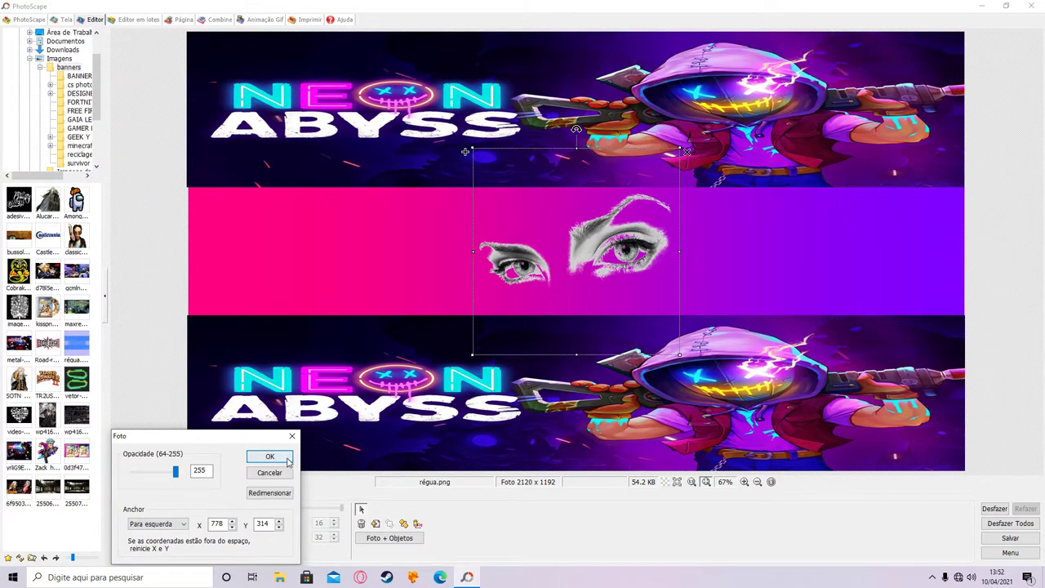
{"action": "left_click", "coordinate": [288, 460]}
Enlarge the eyes image by about half and move it toward the left end of the central band
{"action": "left_click_drag", "start_coordinate": [516, 284], "coordinate": [257, 298]}
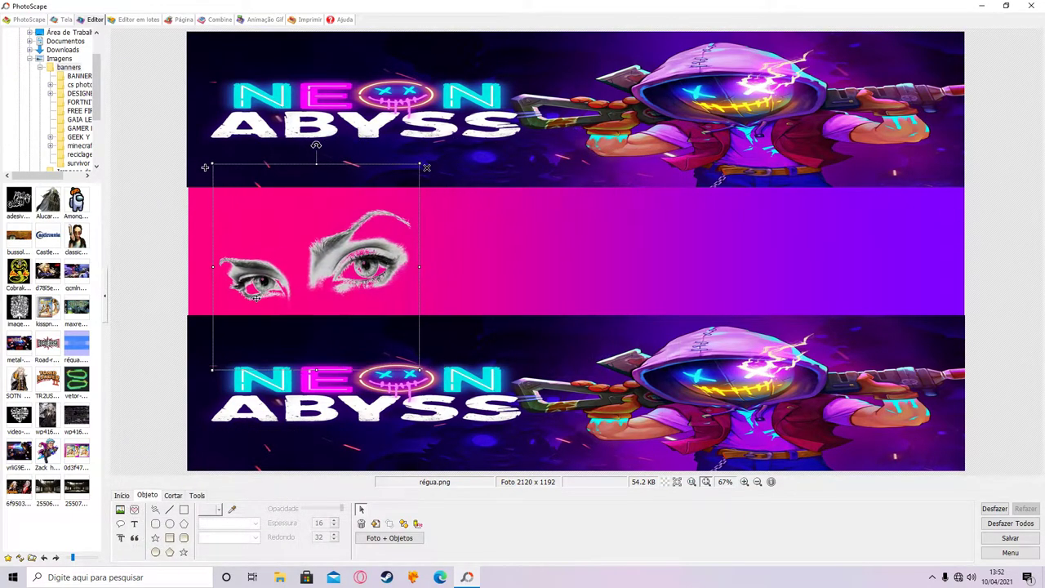
{"action": "left_click_drag", "start_coordinate": [205, 167], "coordinate": [632, 114]}
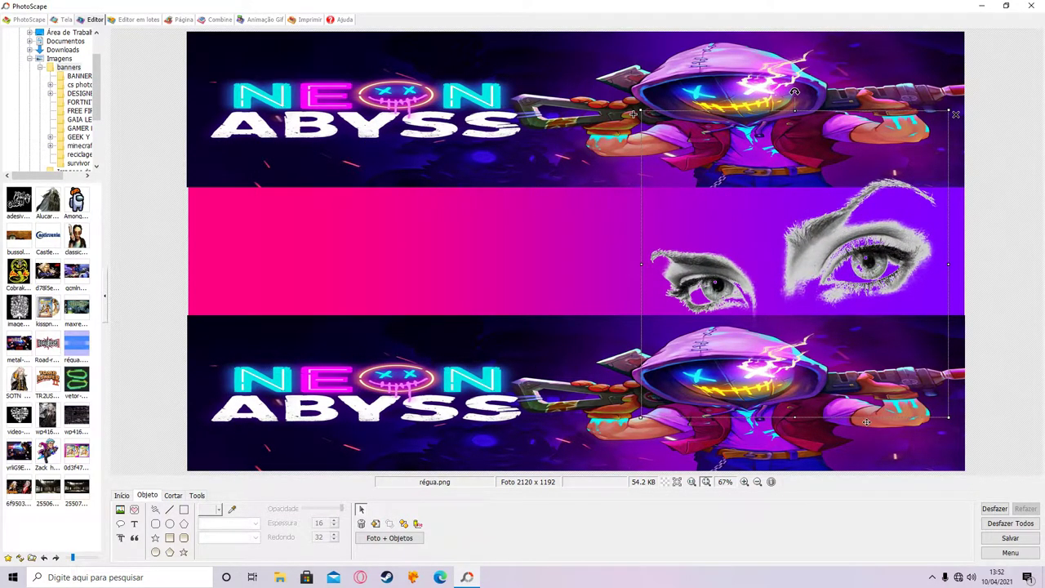
{"action": "left_click_drag", "start_coordinate": [729, 298], "coordinate": [145, 269]}
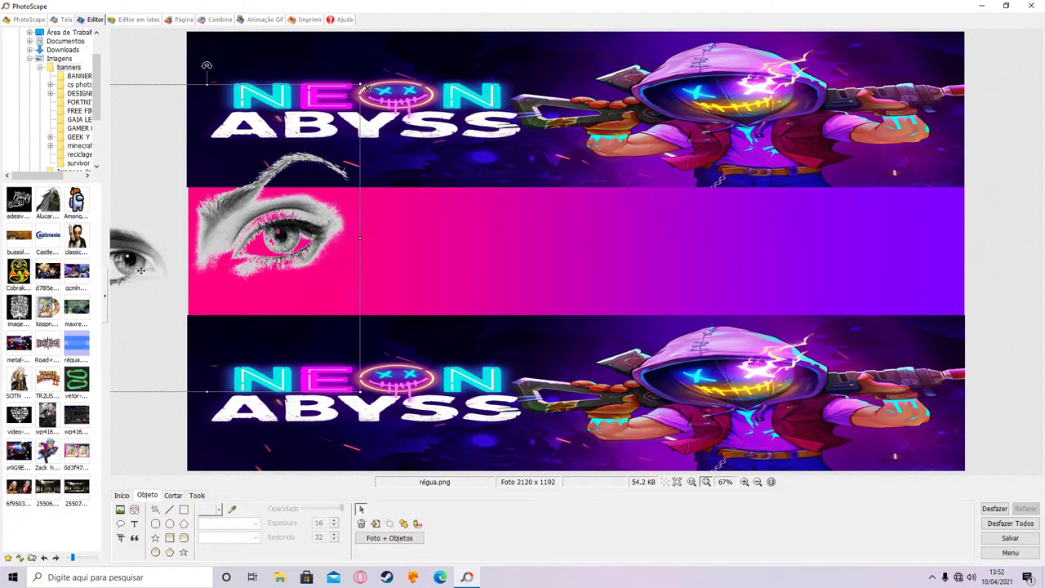
Set the eyes image's opacity to 191
{"action": "double_click", "coordinate": [146, 270]}
{"action": "left_click_drag", "start_coordinate": [175, 476], "coordinate": [163, 476]}
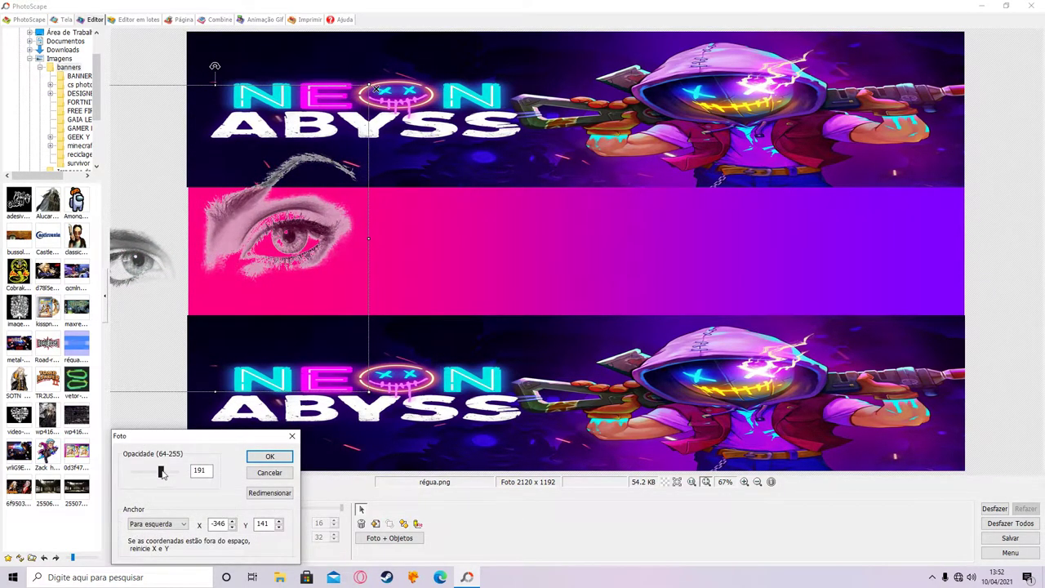
{"action": "left_click", "coordinate": [269, 456]}
Slightly shrink the eyes image and place it at the left end of the central band, at about X -4, Y 231
{"action": "left_click_drag", "start_coordinate": [142, 253], "coordinate": [268, 291]}
{"action": "mouse_move", "coordinate": [502, 112]}
{"action": "left_mouse_down"}
{"action": "mouse_move", "coordinate": [486, 131]}
{"action": "mouse_move", "coordinate": [487, 120]}
{"action": "left_mouse_up"}
{"action": "left_click", "coordinate": [161, 79]}
{"action": "left_click", "coordinate": [435, 232]}
Set the eyes image's opacity to 64 so it blends faintly into the pink gradient
{"action": "double_click", "coordinate": [409, 259]}
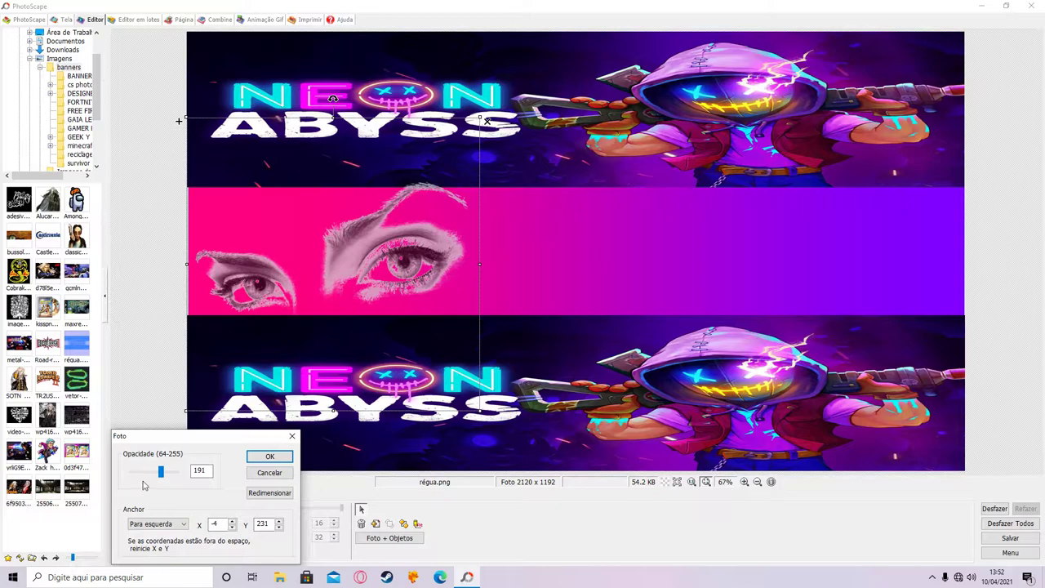
{"action": "left_click_drag", "start_coordinate": [162, 474], "coordinate": [131, 486]}
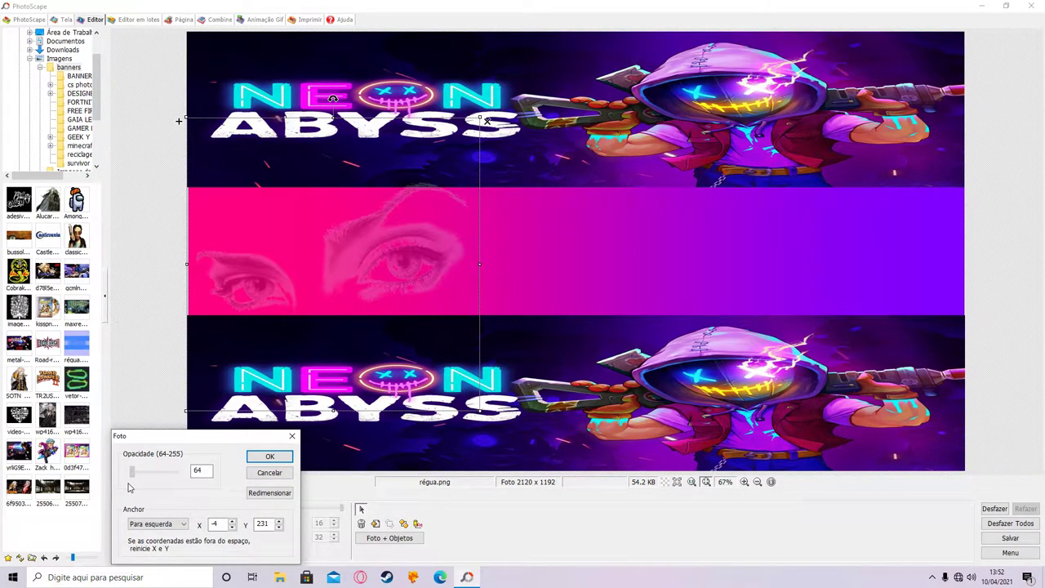
{"action": "left_click", "coordinate": [269, 455]}
{"action": "left_click", "coordinate": [162, 106]}
Reduce the eyes image slightly and nudge it upward so both eyes fit inside the central band
{"action": "left_click", "coordinate": [355, 287]}
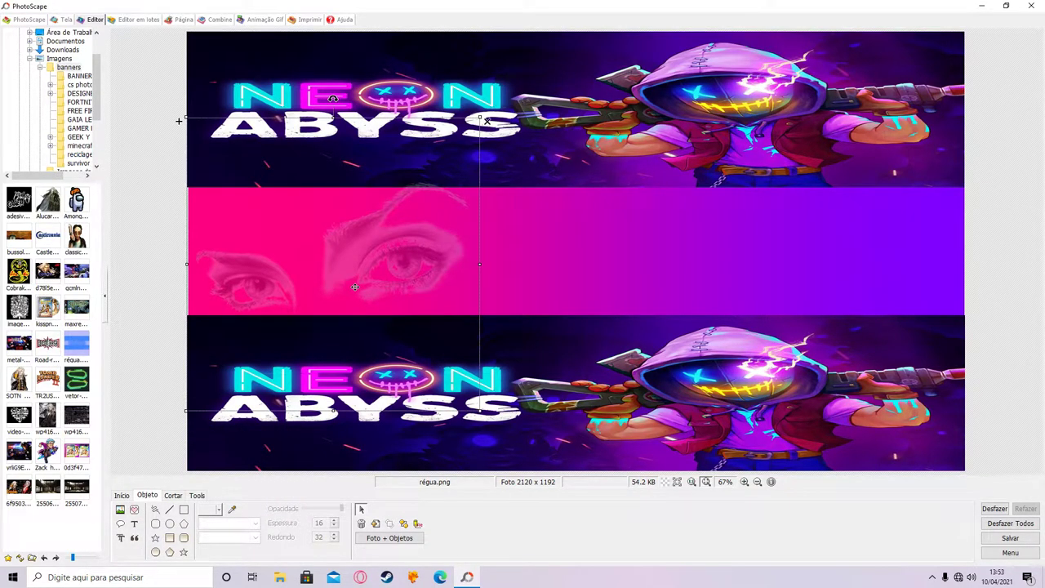
{"action": "left_click_drag", "start_coordinate": [485, 122], "coordinate": [475, 132]}
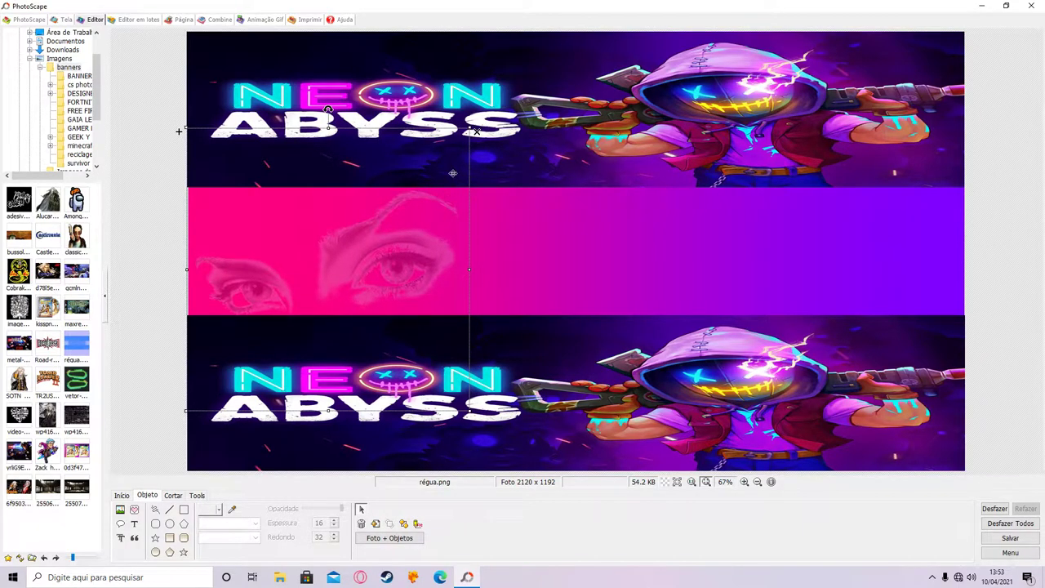
{"action": "left_click_drag", "start_coordinate": [398, 291], "coordinate": [398, 288]}
{"action": "left_click", "coordinate": [165, 78]}
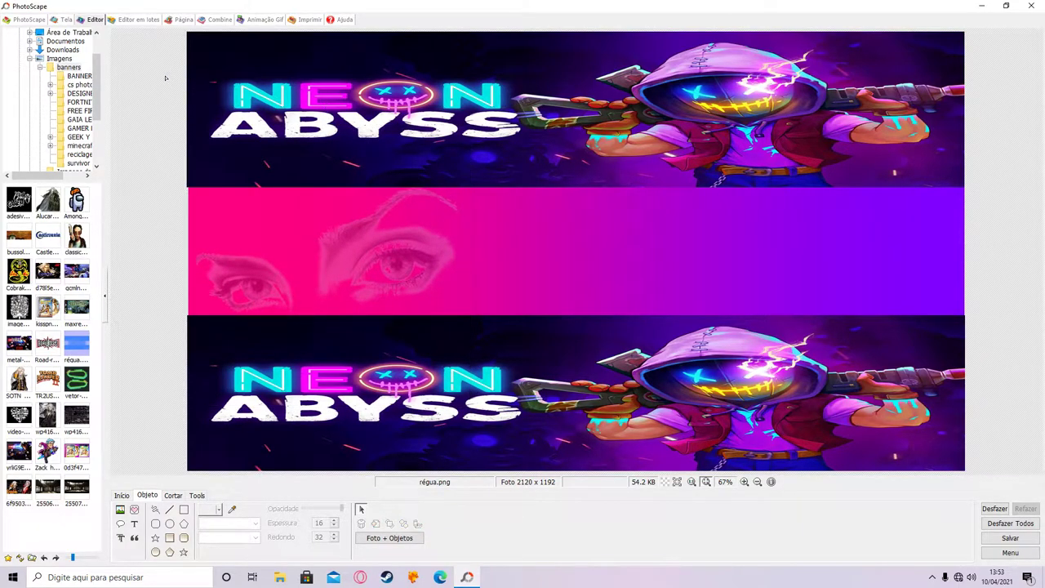
Insert the woman in the red dress, pngwing.com (27), from the DESIGNERS PNG folder as a photo object
{"action": "left_click", "coordinate": [120, 511]}
{"action": "left_click", "coordinate": [152, 497]}
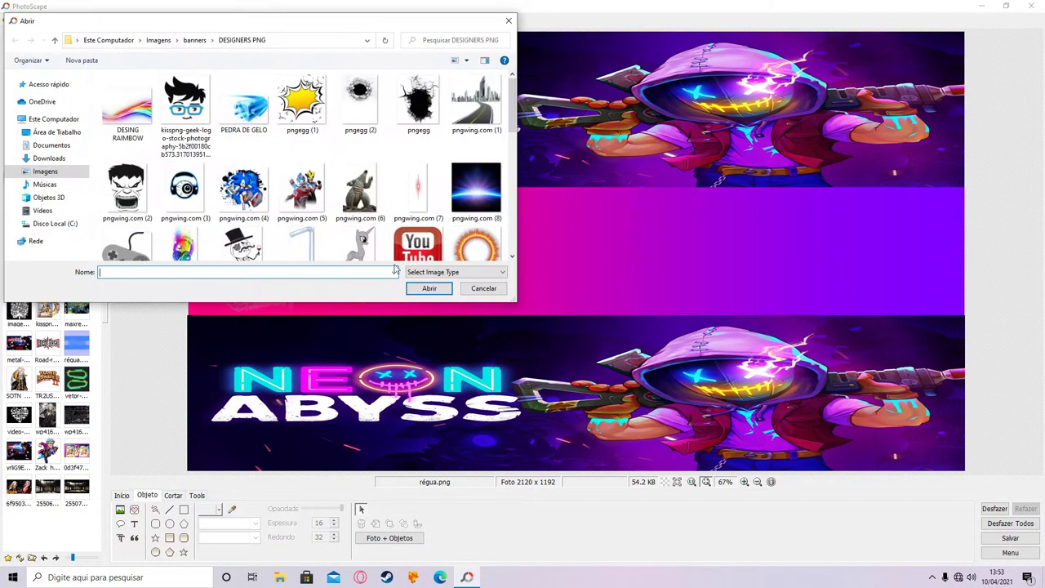
{"action": "left_click_drag", "start_coordinate": [512, 123], "coordinate": [512, 187]}
{"action": "left_click", "coordinate": [367, 195]}
{"action": "left_click", "coordinate": [429, 289]}
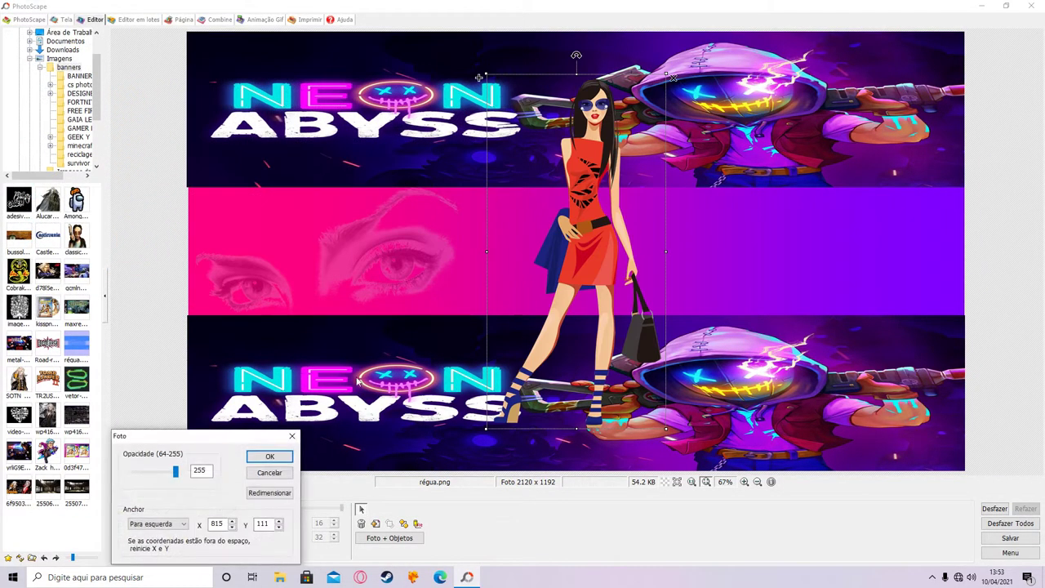
{"action": "left_click", "coordinate": [269, 455]}
Try enlarging the woman image to more than double size over the right end of the banner
{"action": "left_click_drag", "start_coordinate": [478, 77], "coordinate": [775, 157]}
{"action": "left_click_drag", "start_coordinate": [895, 285], "coordinate": [873, 233]}
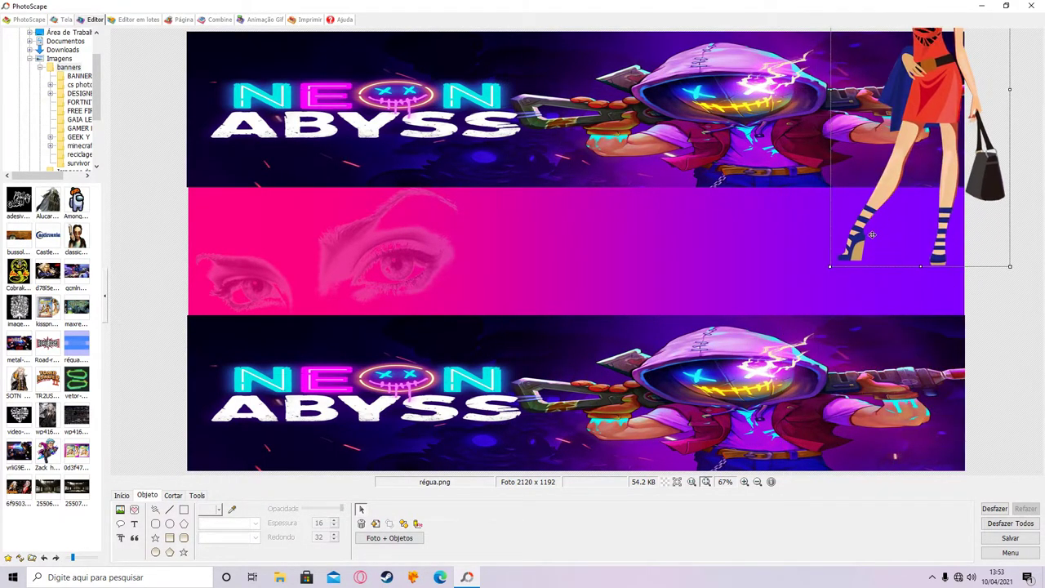
{"action": "left_click_drag", "start_coordinate": [837, 277], "coordinate": [722, 356]}
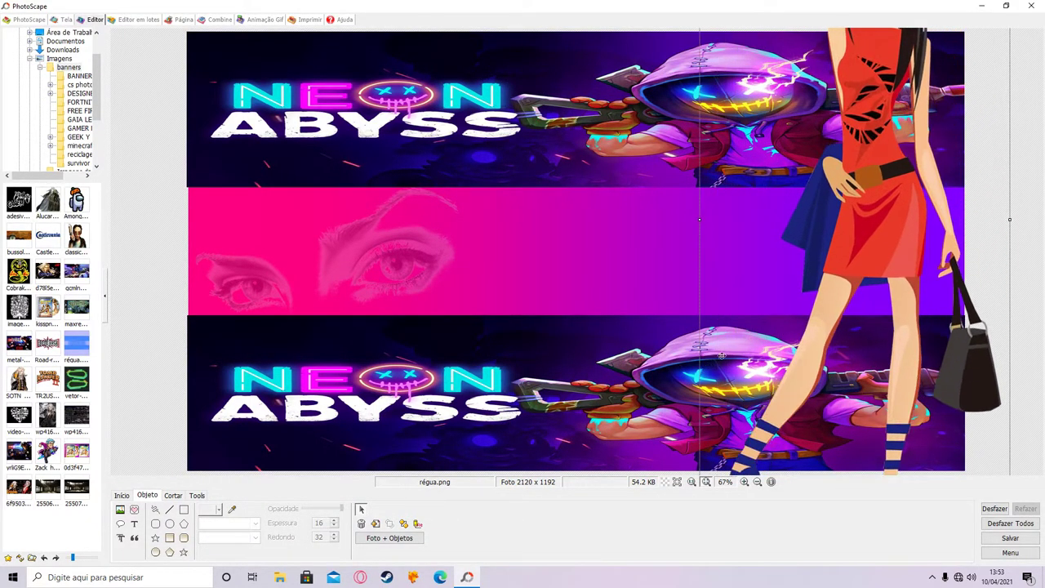
{"action": "left_click_drag", "start_coordinate": [878, 113], "coordinate": [883, 341]}
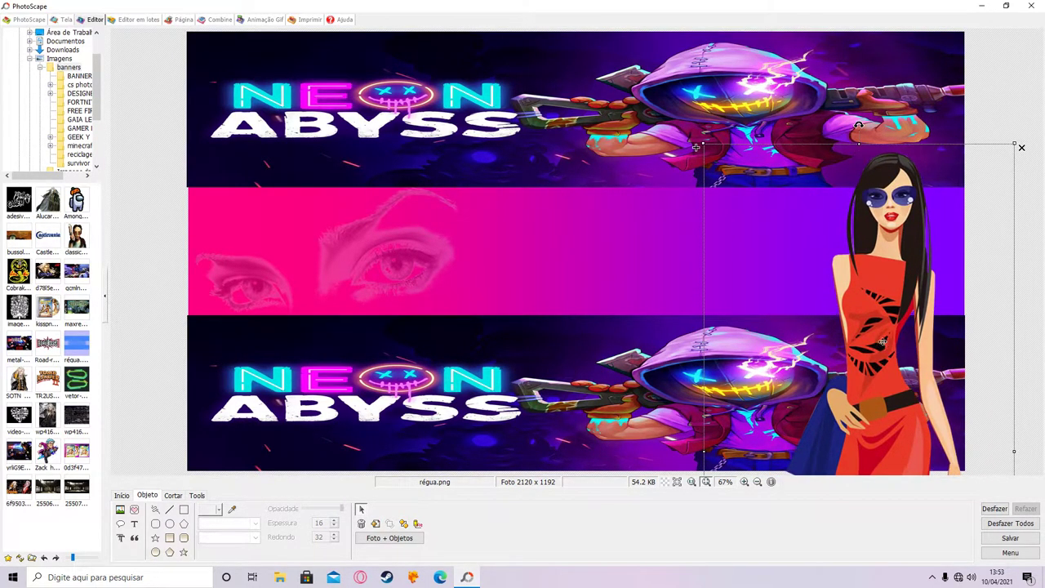
{"action": "left_click_drag", "start_coordinate": [695, 147], "coordinate": [701, 86]}
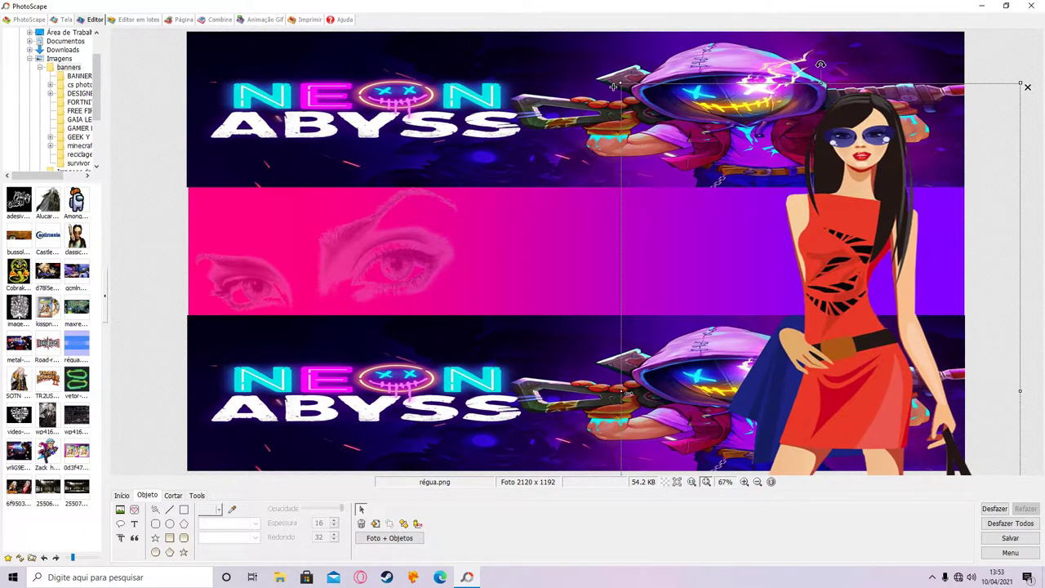
{"action": "left_click_drag", "start_coordinate": [856, 315], "coordinate": [834, 292]}
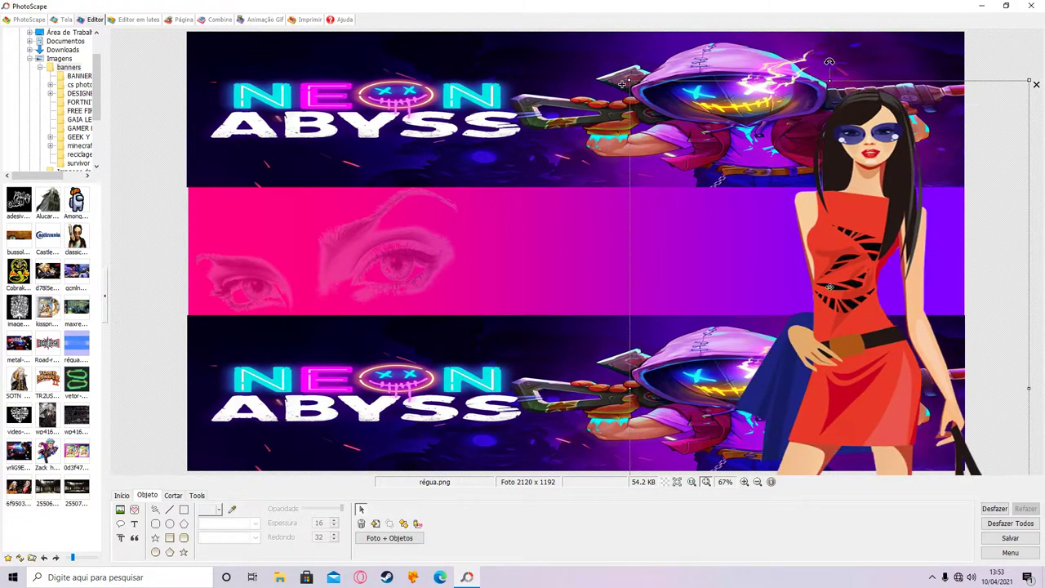
Try shrinking the woman image and placing it right of the middle of the central band
{"action": "left_click_drag", "start_coordinate": [622, 84], "coordinate": [460, 191]}
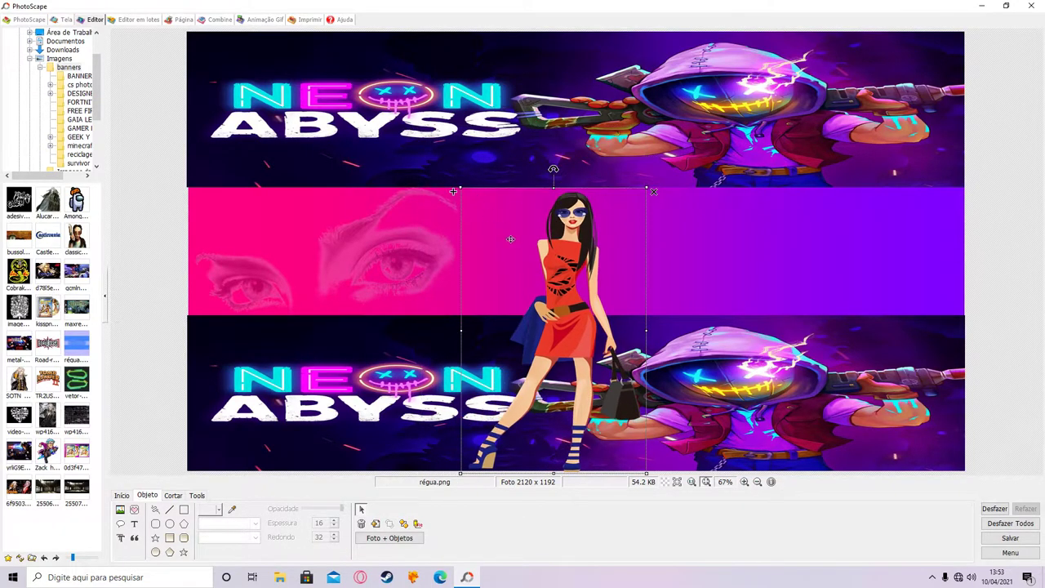
{"action": "left_click_drag", "start_coordinate": [574, 272], "coordinate": [548, 265]}
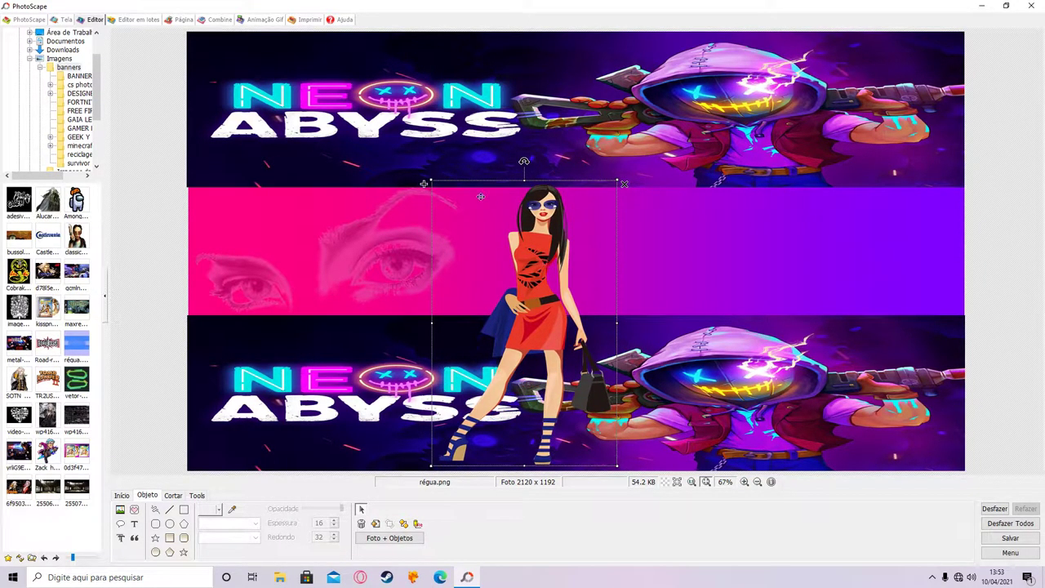
{"action": "left_click_drag", "start_coordinate": [424, 184], "coordinate": [467, 250]}
{"action": "left_click_drag", "start_coordinate": [567, 336], "coordinate": [698, 274]}
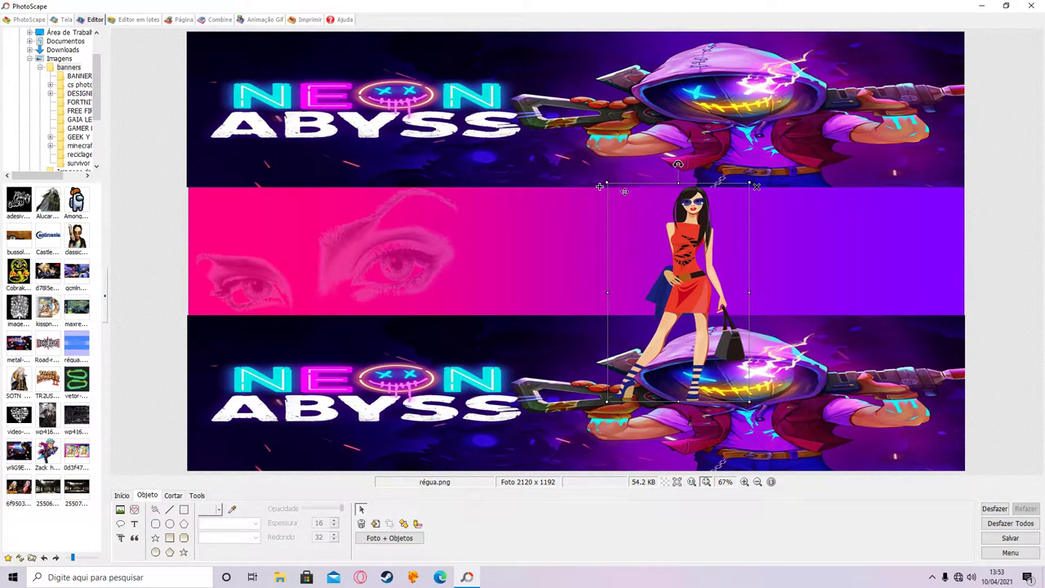
{"action": "mouse_move", "coordinate": [600, 187]}
{"action": "left_mouse_down"}
{"action": "mouse_move", "coordinate": [625, 221]}
{"action": "mouse_move", "coordinate": [603, 188]}
{"action": "left_mouse_up"}
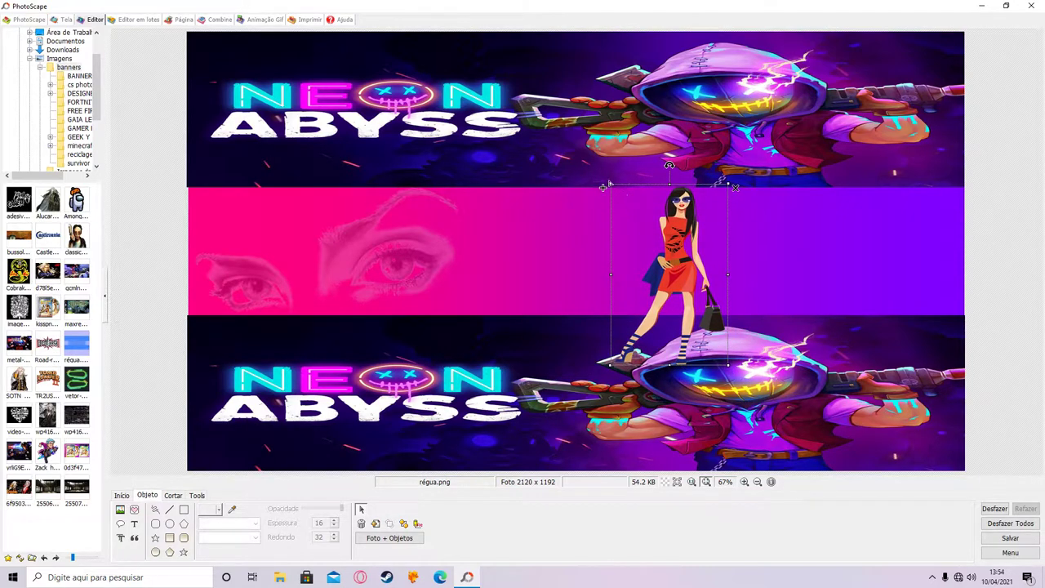
Enlarge the woman image and place it at the right end of the band, with her head just below the band's upper edge
{"action": "left_click_drag", "start_coordinate": [602, 188], "coordinate": [424, 153]}
{"action": "left_click_drag", "start_coordinate": [555, 290], "coordinate": [887, 300]}
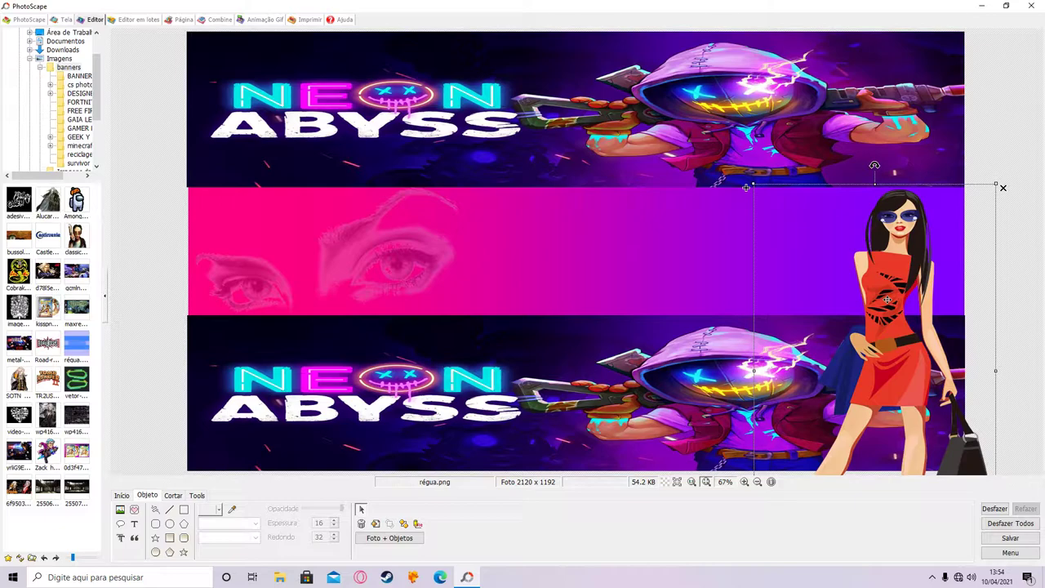
{"action": "left_click", "coordinate": [1017, 151]}
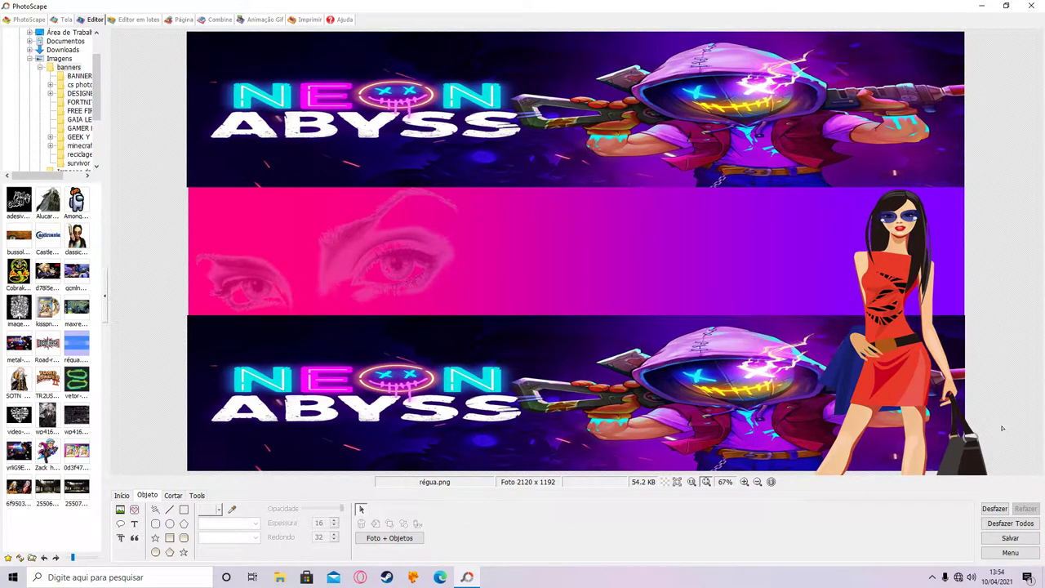
Insert the DESING RAIMBOW light-wave image from the DESIGNERS PNG folder as a photo object
{"action": "left_click", "coordinate": [121, 509]}
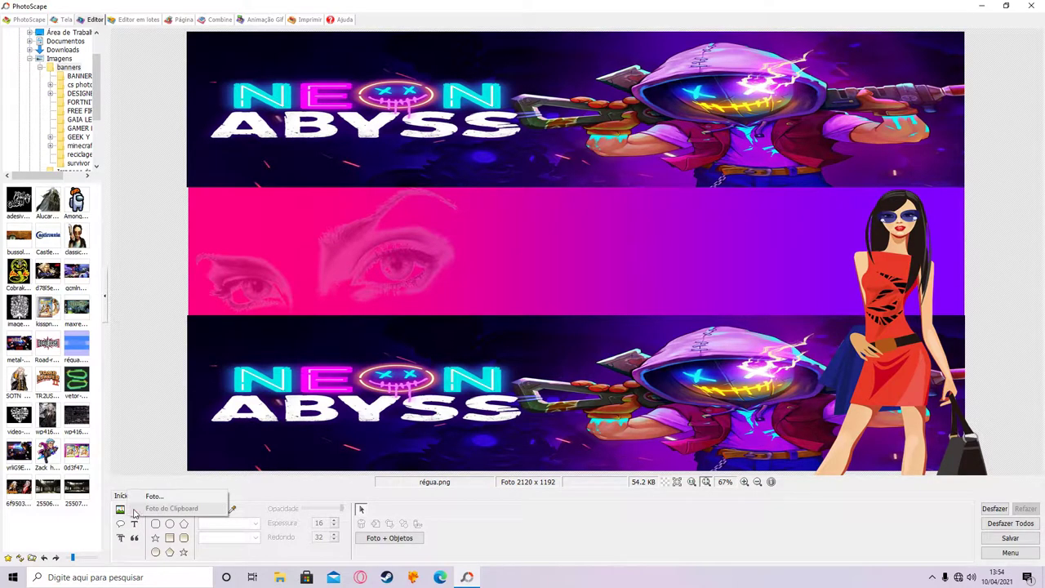
{"action": "left_click", "coordinate": [153, 498]}
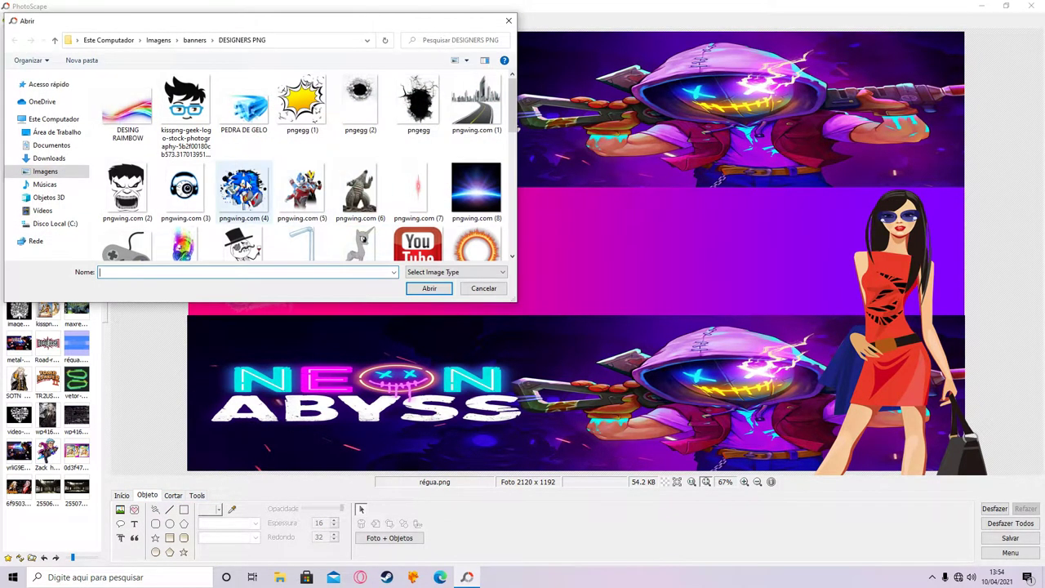
{"action": "left_click", "coordinate": [139, 131]}
{"action": "left_click", "coordinate": [428, 288]}
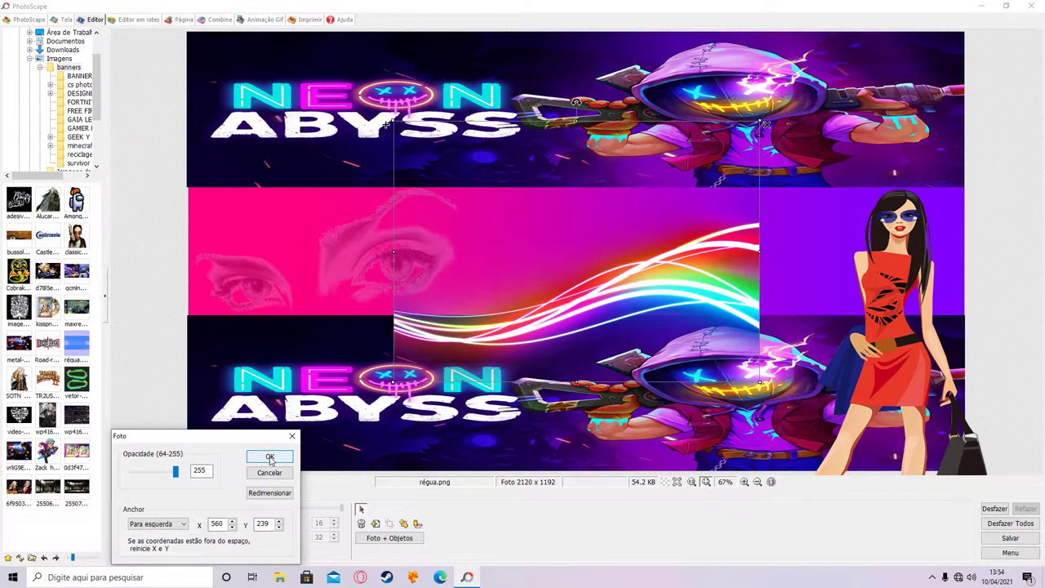
{"action": "left_click", "coordinate": [270, 460]}
Move the eyes image out of the central band to the lower-left part of the canvas
{"action": "left_click", "coordinate": [262, 307]}
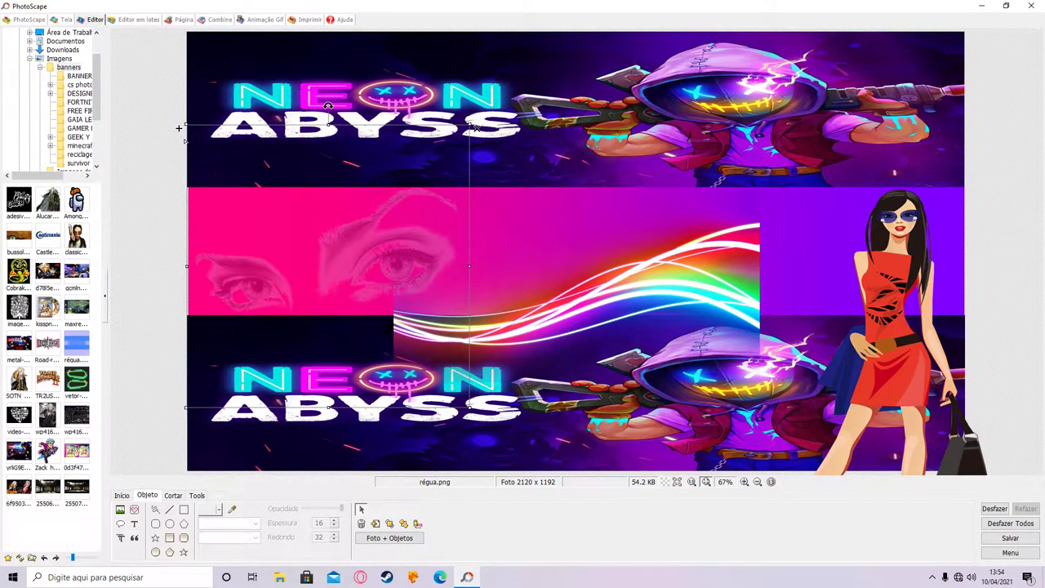
{"action": "mouse_move", "coordinate": [262, 307]}
{"action": "left_mouse_down"}
{"action": "mouse_move", "coordinate": [294, 318]}
{"action": "mouse_move", "coordinate": [273, 311]}
{"action": "left_mouse_up"}
{"action": "key", "text": "Delete"}
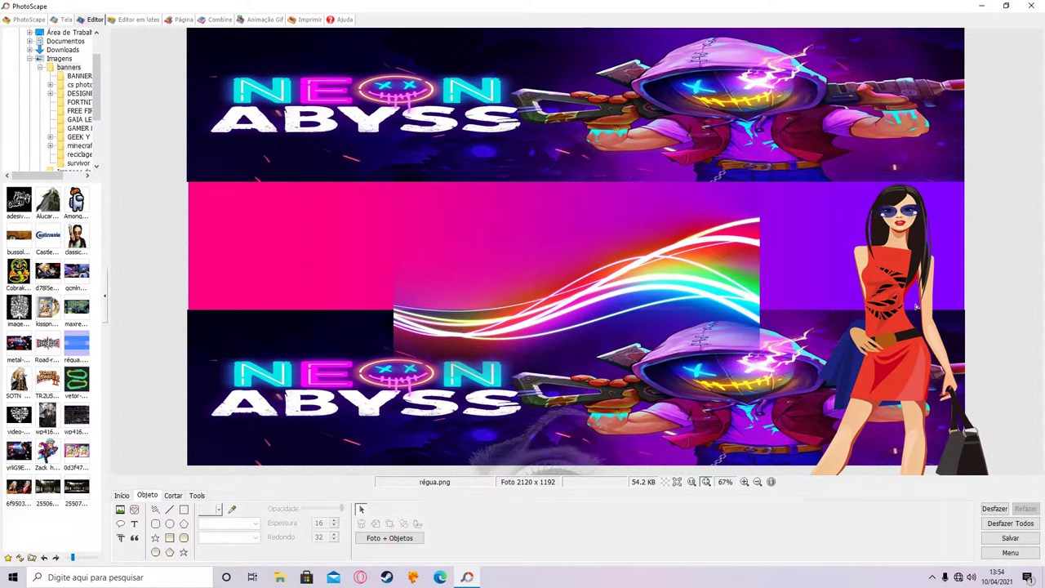
{"action": "key", "text": "ctrl+z"}
{"action": "left_click_drag", "start_coordinate": [506, 447], "coordinate": [200, 357]}
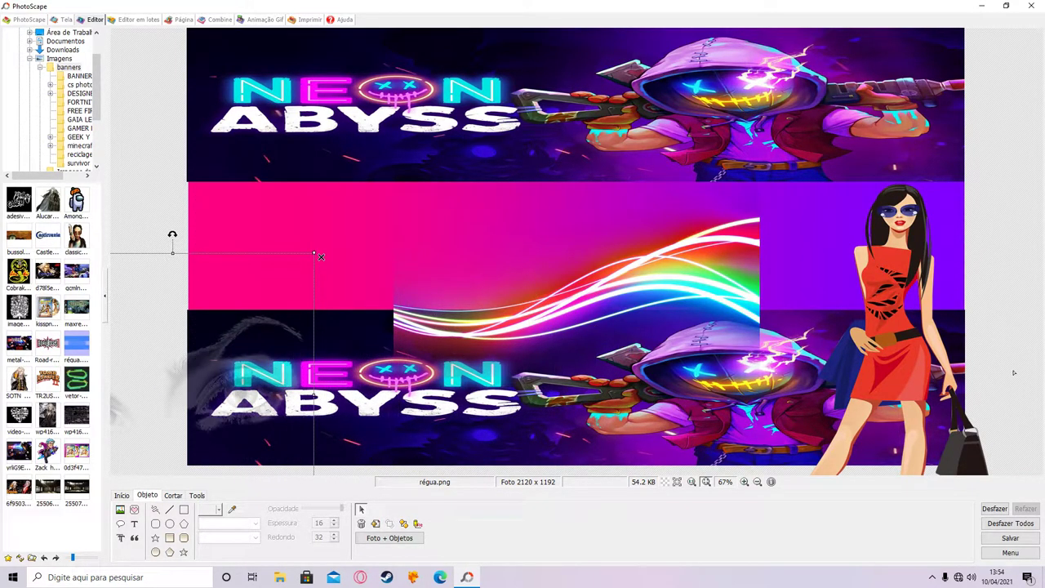
Move the woman image off the band to the canvas's lower-right corner and delete the duplicate woman left on the band
{"action": "left_click", "coordinate": [908, 329]}
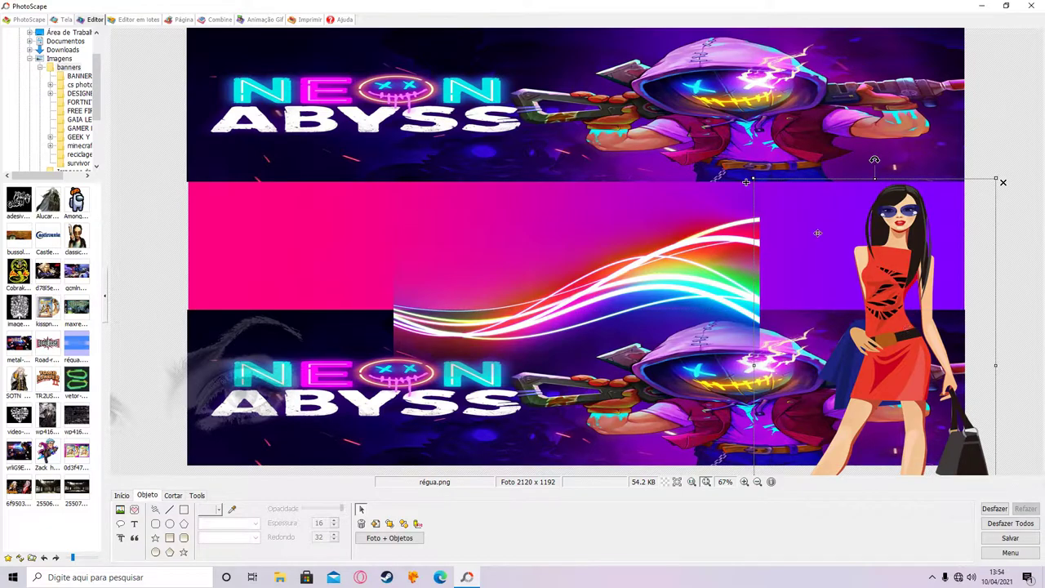
{"action": "left_click_drag", "start_coordinate": [882, 224], "coordinate": [1001, 326]}
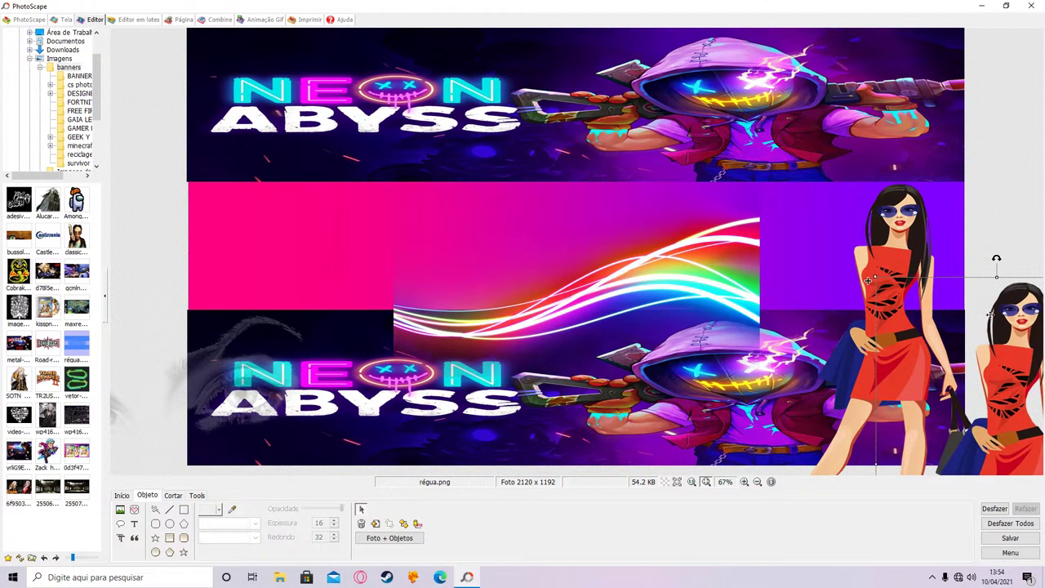
{"action": "key", "text": "Delete"}
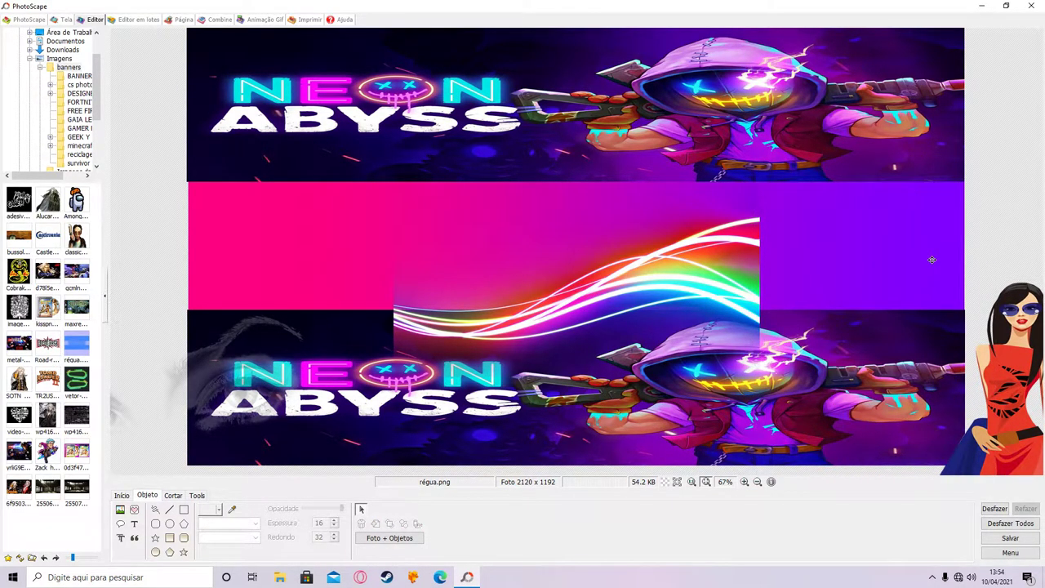
Move the light-wave image to the central band's right end and stretch it horizontally to cover the band's full width
{"action": "left_click_drag", "start_coordinate": [718, 282], "coordinate": [922, 250]}
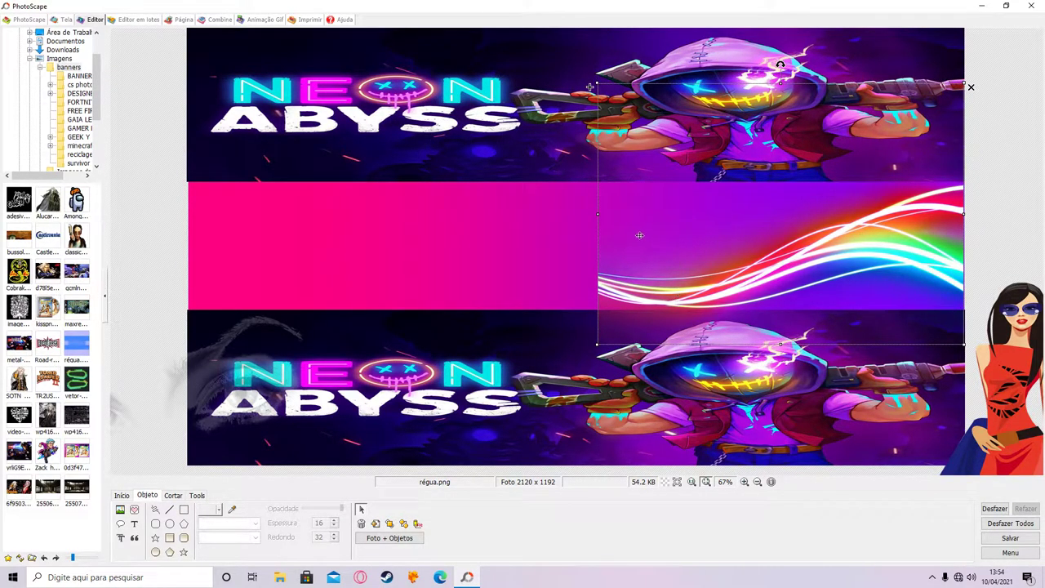
{"action": "left_click_drag", "start_coordinate": [604, 222], "coordinate": [195, 225]}
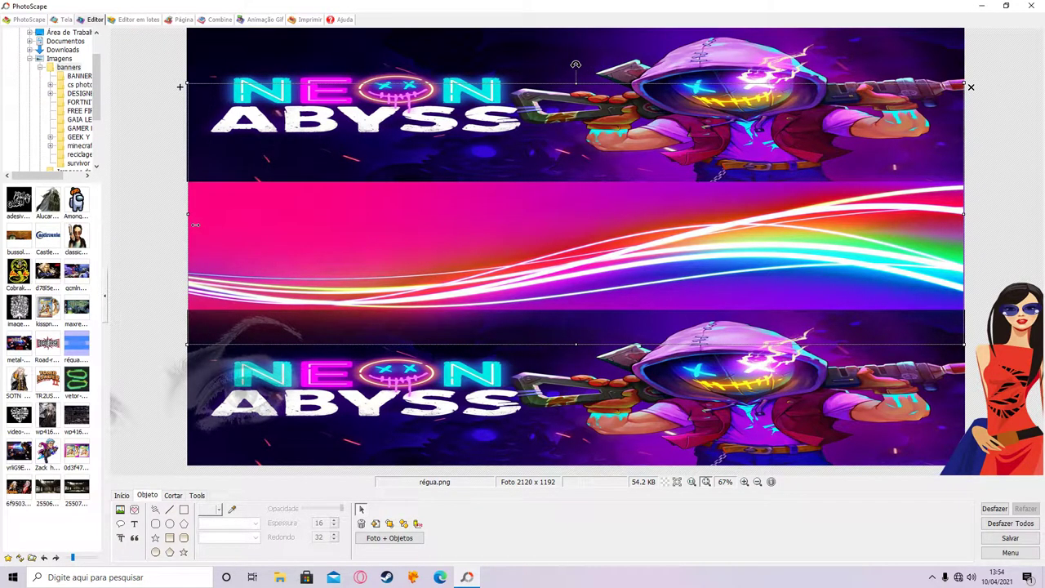
{"action": "left_click", "coordinate": [160, 95]}
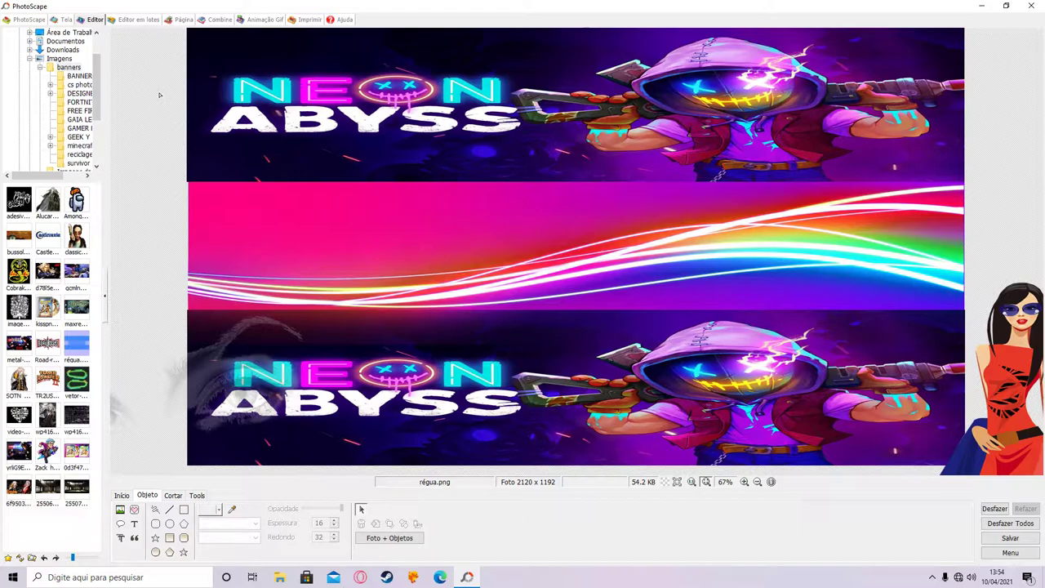
{"action": "left_click", "coordinate": [965, 244]}
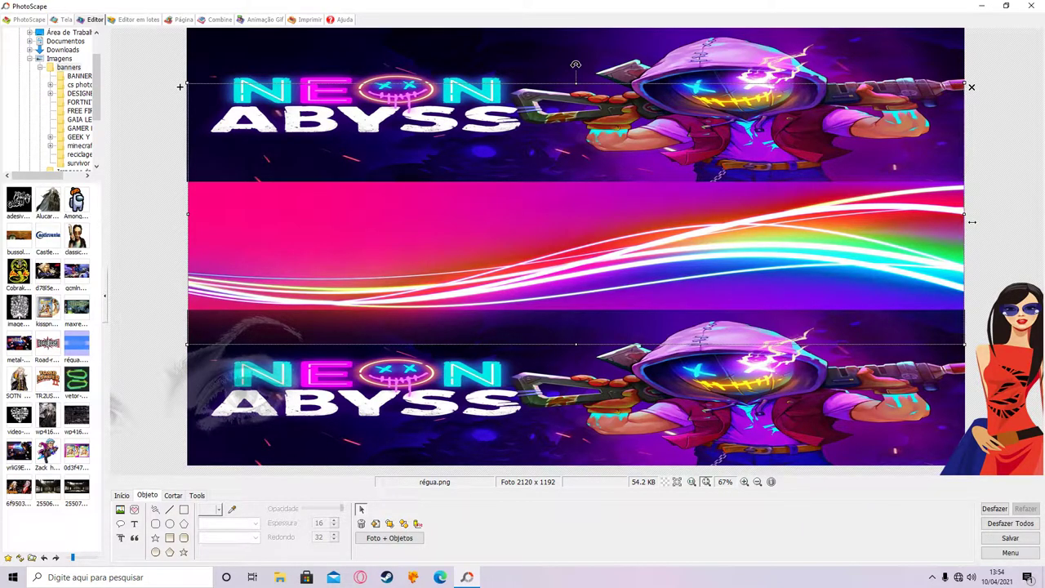
{"action": "left_click_drag", "start_coordinate": [971, 221], "coordinate": [972, 222]}
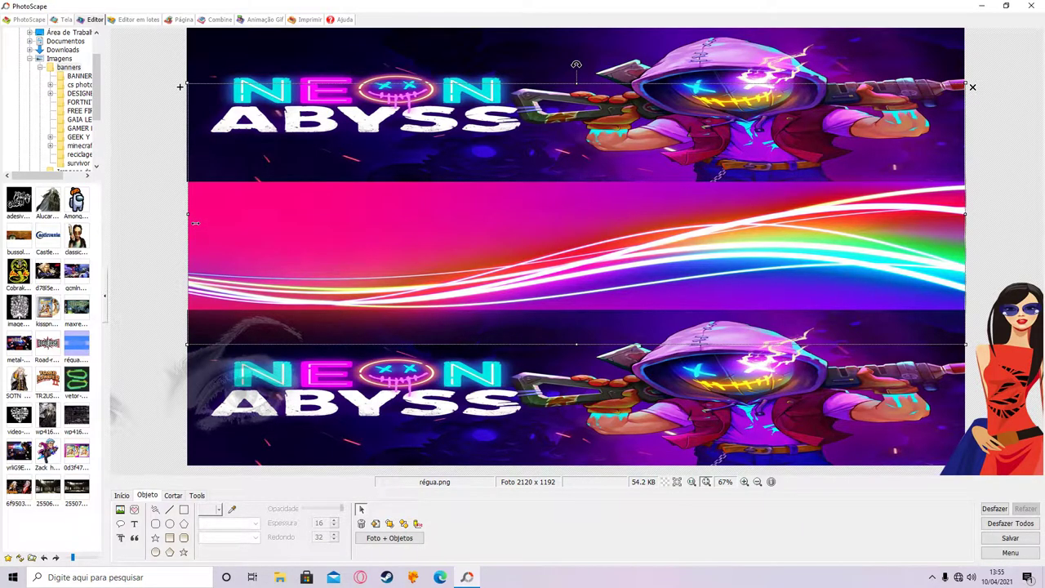
{"action": "left_click", "coordinate": [153, 184]}
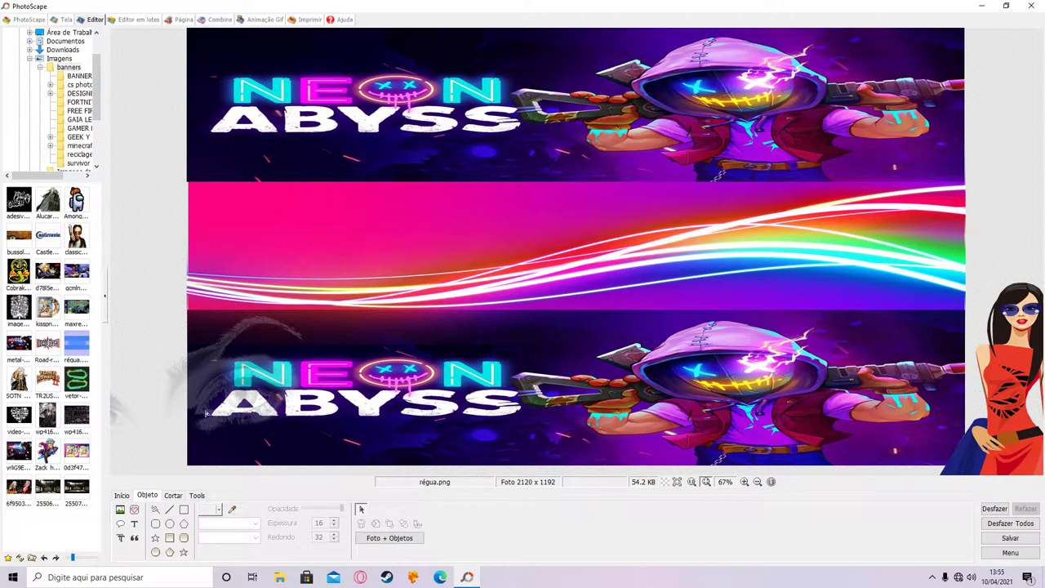
Move the eyes image onto the left part of the central band and shrink it to fit within the band's height
{"action": "left_click_drag", "start_coordinate": [126, 426], "coordinate": [305, 294]}
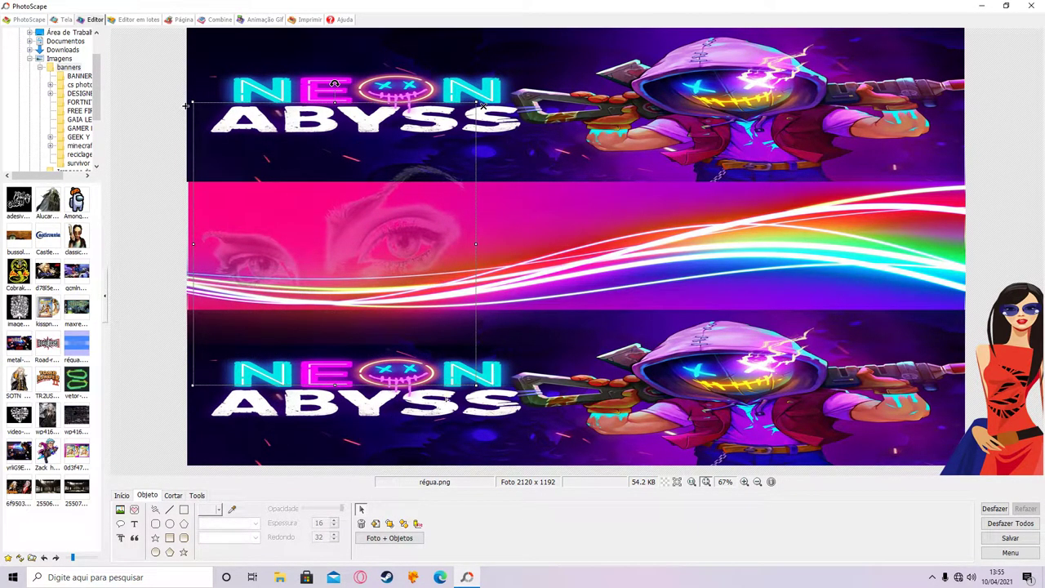
{"action": "left_click_drag", "start_coordinate": [477, 382], "coordinate": [434, 363]}
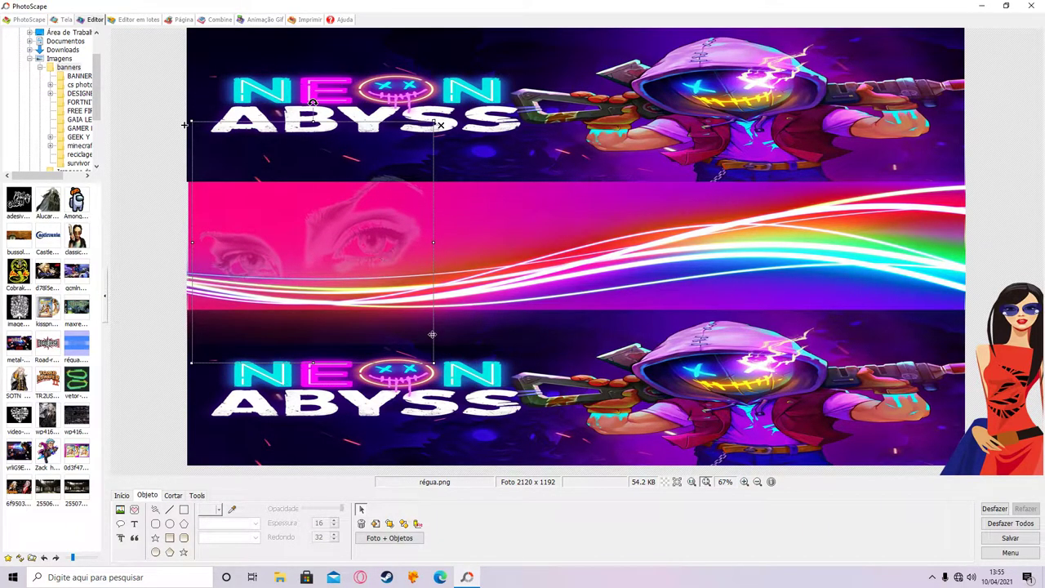
{"action": "left_click_drag", "start_coordinate": [438, 367], "coordinate": [410, 330]}
{"action": "left_click_drag", "start_coordinate": [346, 225], "coordinate": [392, 235]}
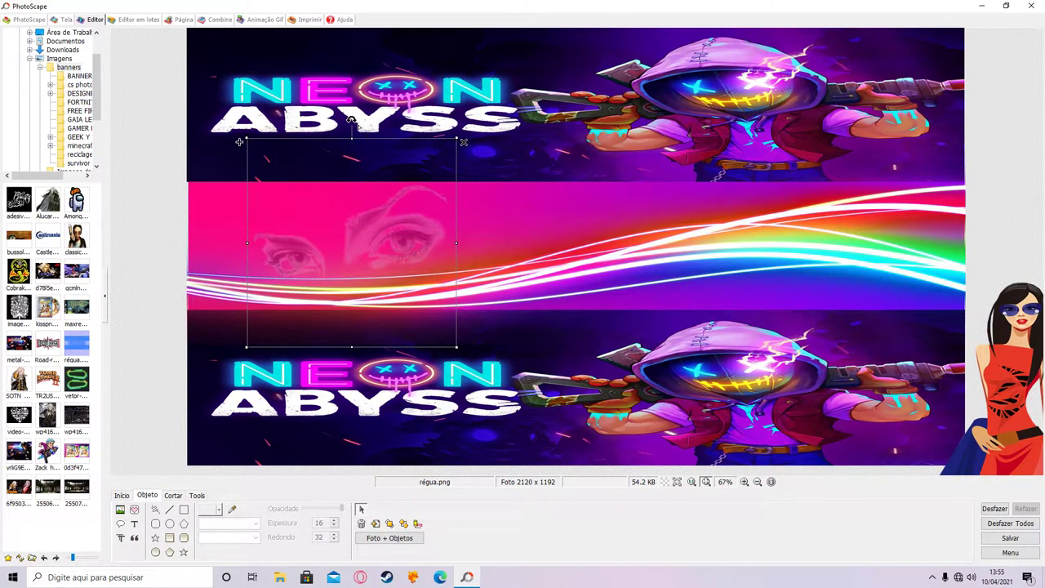
Rotate the eyes image slightly clockwise, widen it a little and reposition it on the left part of the band
{"action": "left_click_drag", "start_coordinate": [361, 129], "coordinate": [367, 135]}
{"action": "left_click_drag", "start_coordinate": [351, 261], "coordinate": [300, 257]}
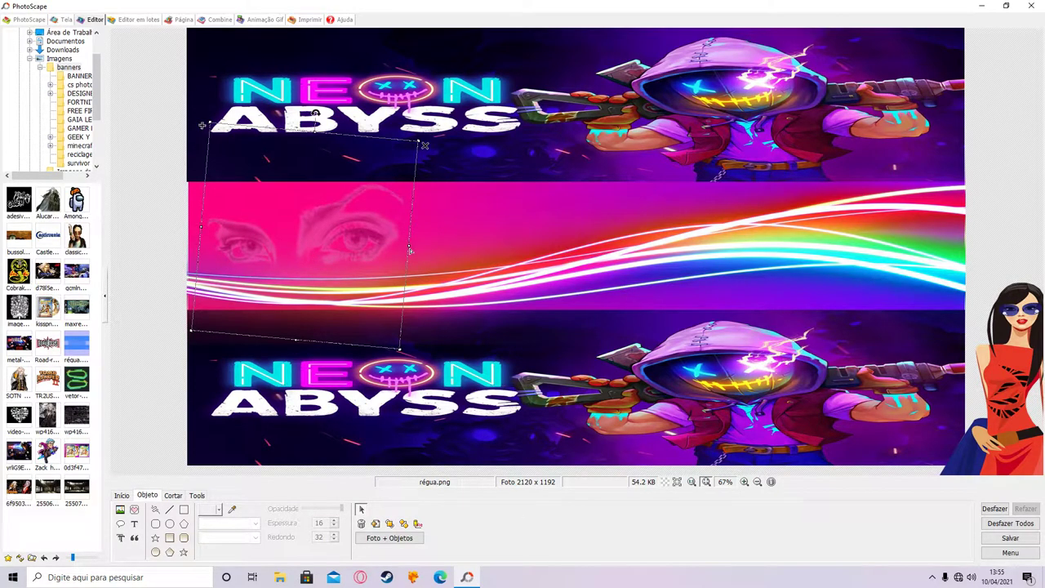
{"action": "left_click_drag", "start_coordinate": [417, 255], "coordinate": [439, 254]}
{"action": "left_click_drag", "start_coordinate": [353, 253], "coordinate": [385, 252]}
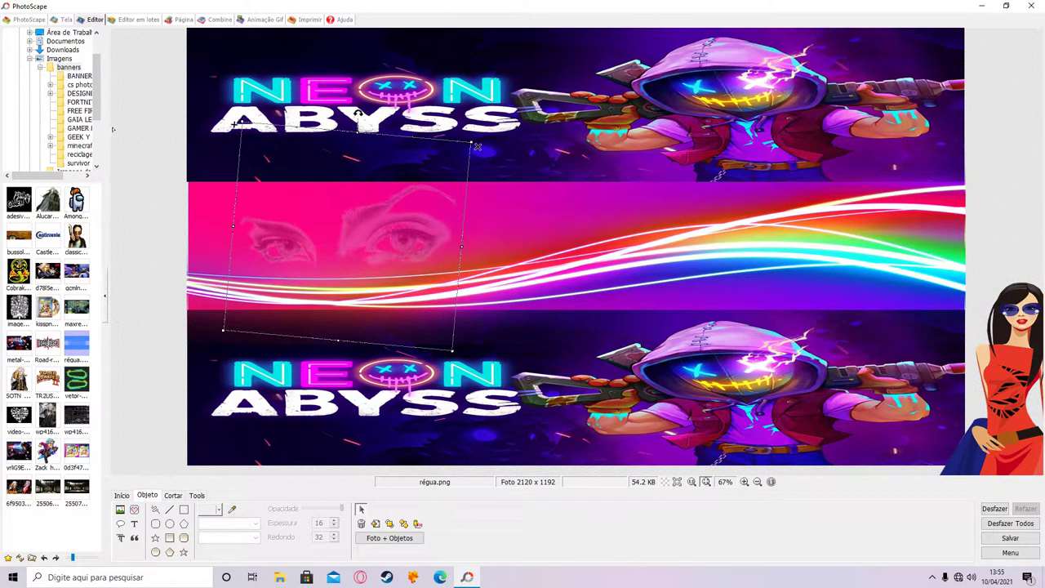
{"action": "left_click", "coordinate": [138, 113]}
Move the woman image back to the right end of the central band, in front of the light waves
{"action": "left_click_drag", "start_coordinate": [1027, 409], "coordinate": [905, 322]}
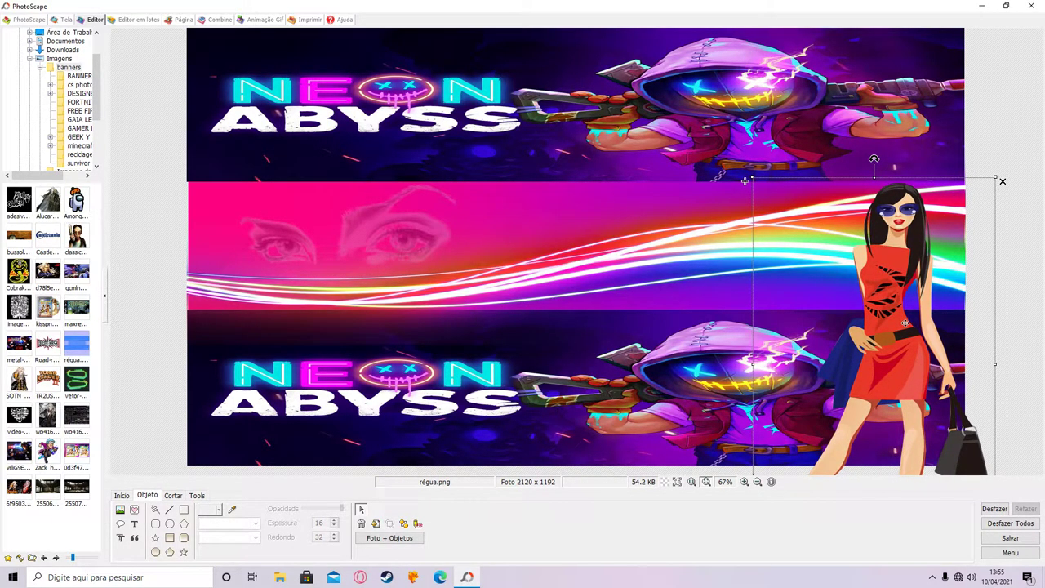
{"action": "left_click", "coordinate": [1021, 136]}
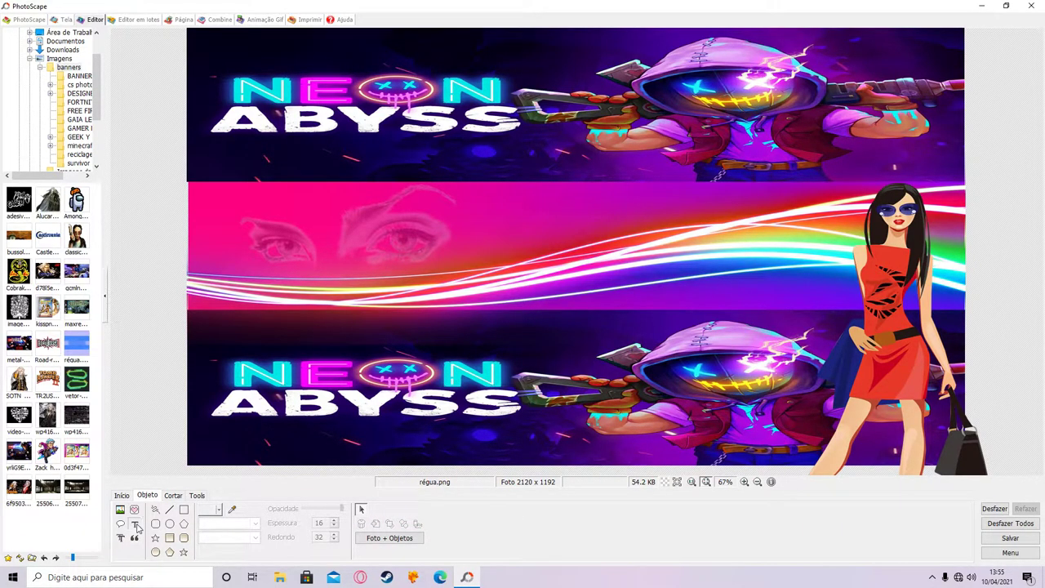
Add a text object reading "CANAL PARA" to the middle of the central band
{"action": "left_click", "coordinate": [136, 525]}
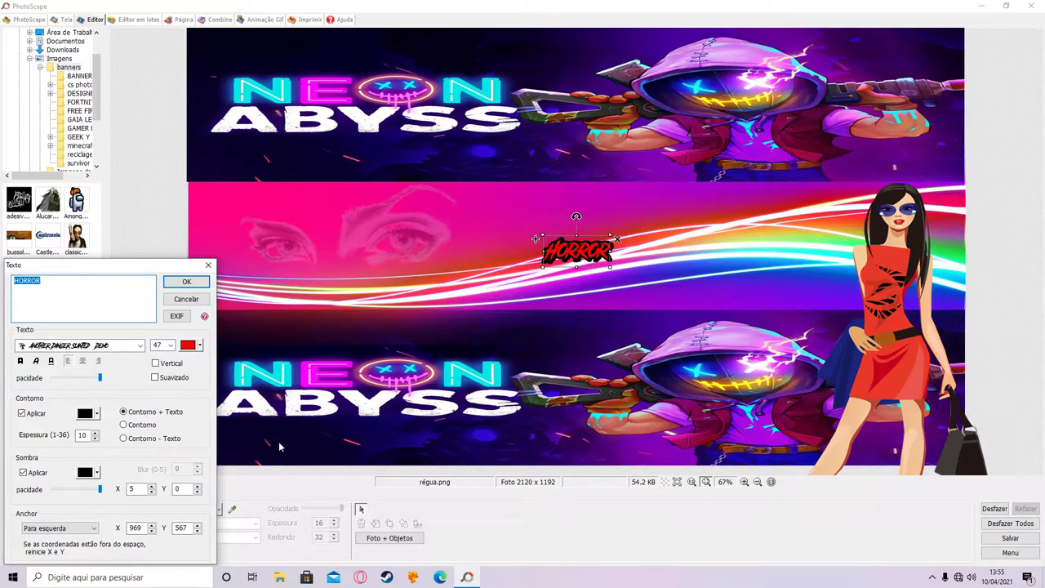
{"action": "type", "text": "CANAL"}
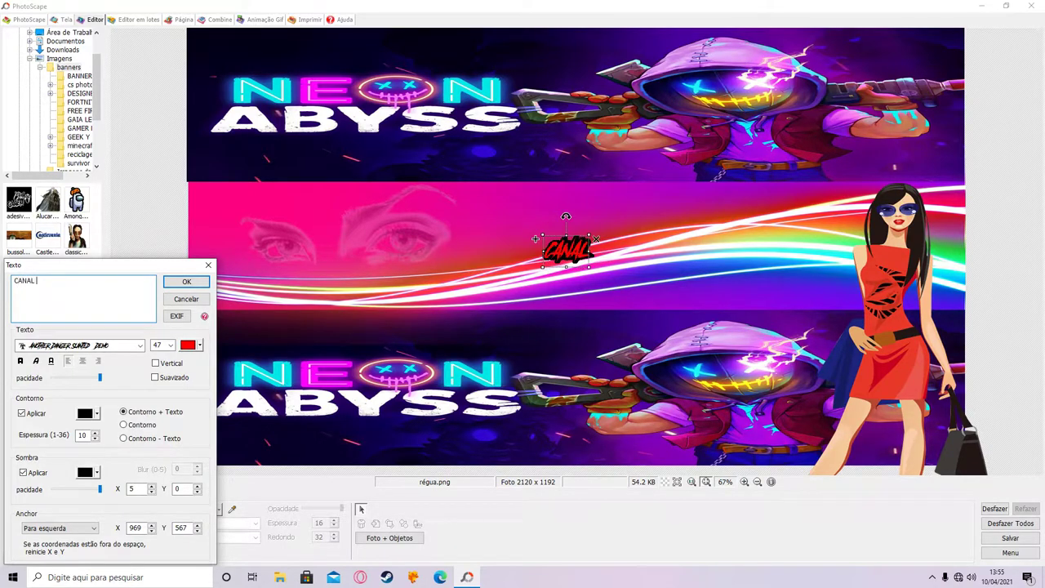
{"action": "type", "text": " PARA"}
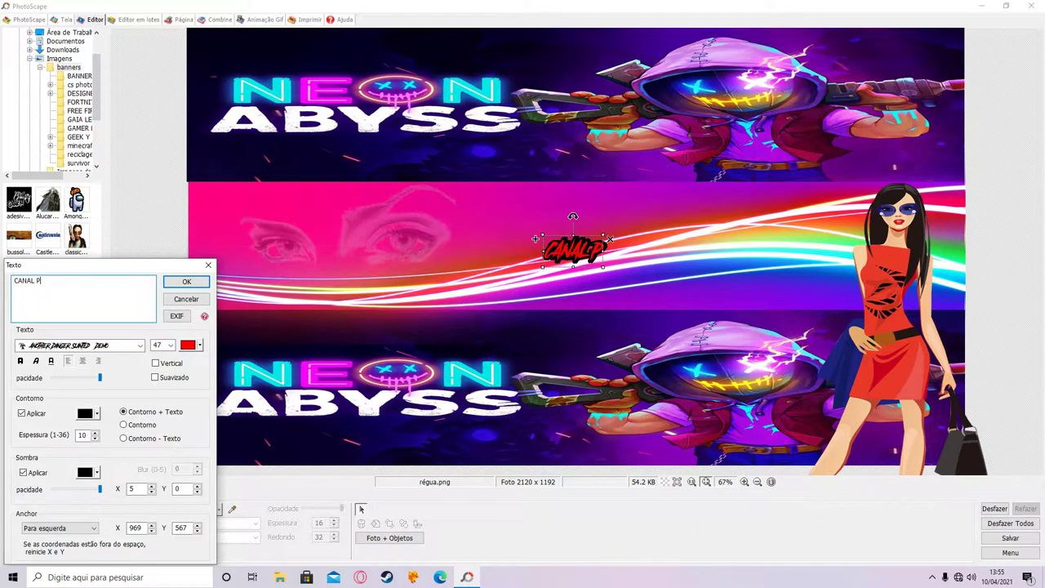
Set the font of the CANAL PARA text to Kimberley Bl
{"action": "left_click", "coordinate": [141, 345]}
{"action": "scroll", "coordinate": [92, 439], "scroll_direction": "up", "scroll_amount": 1}
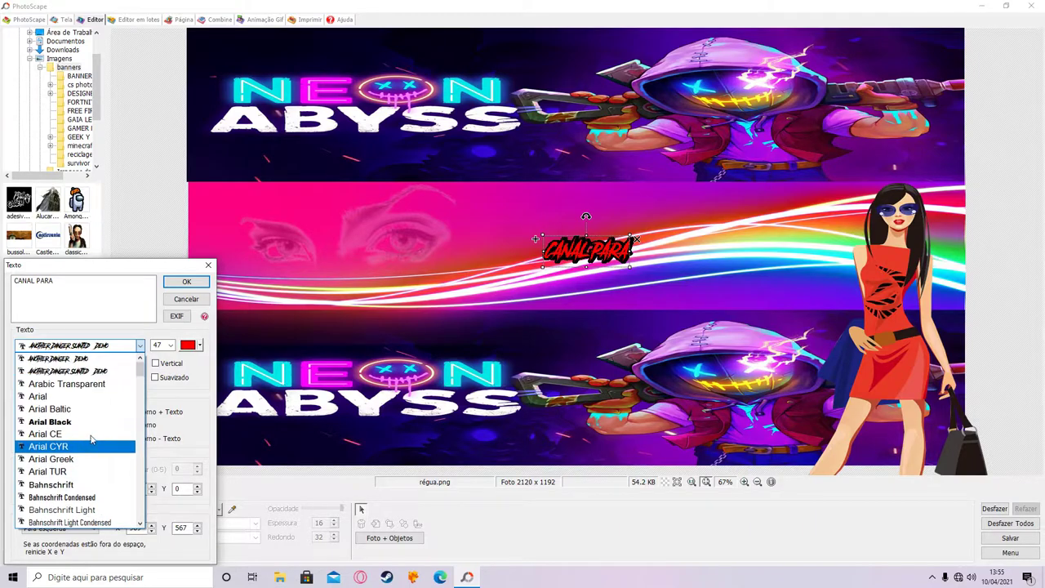
{"action": "scroll", "coordinate": [92, 435], "scroll_direction": "down", "scroll_amount": 8}
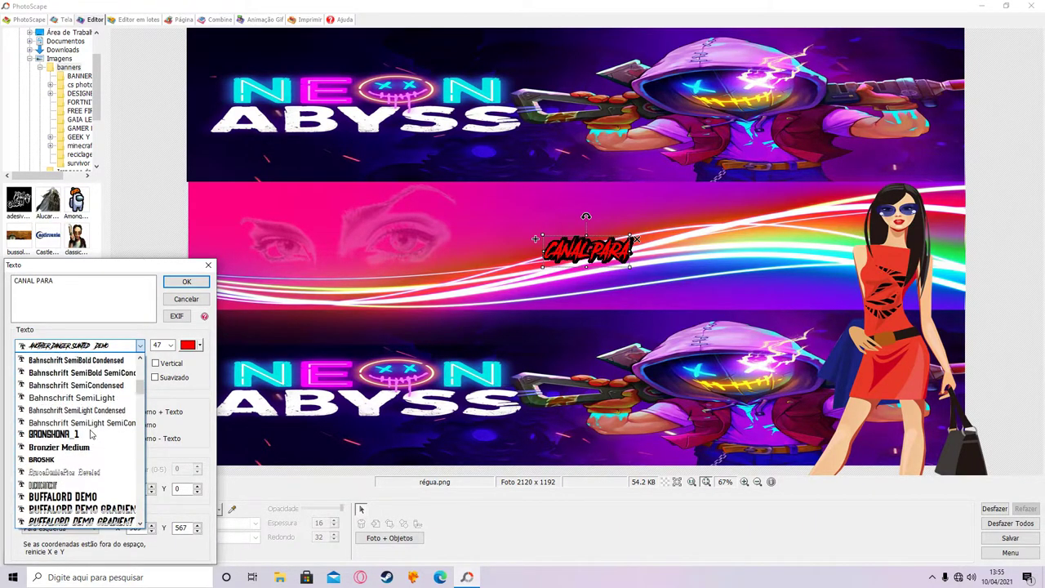
{"action": "scroll", "coordinate": [92, 435], "scroll_direction": "down", "scroll_amount": 5}
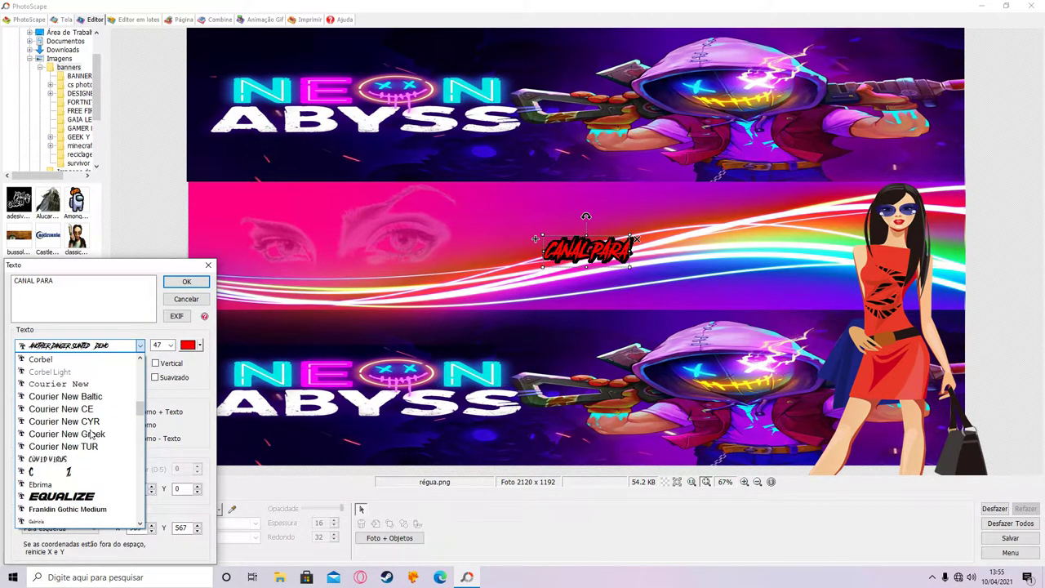
{"action": "scroll", "coordinate": [91, 435], "scroll_direction": "down", "scroll_amount": 7}
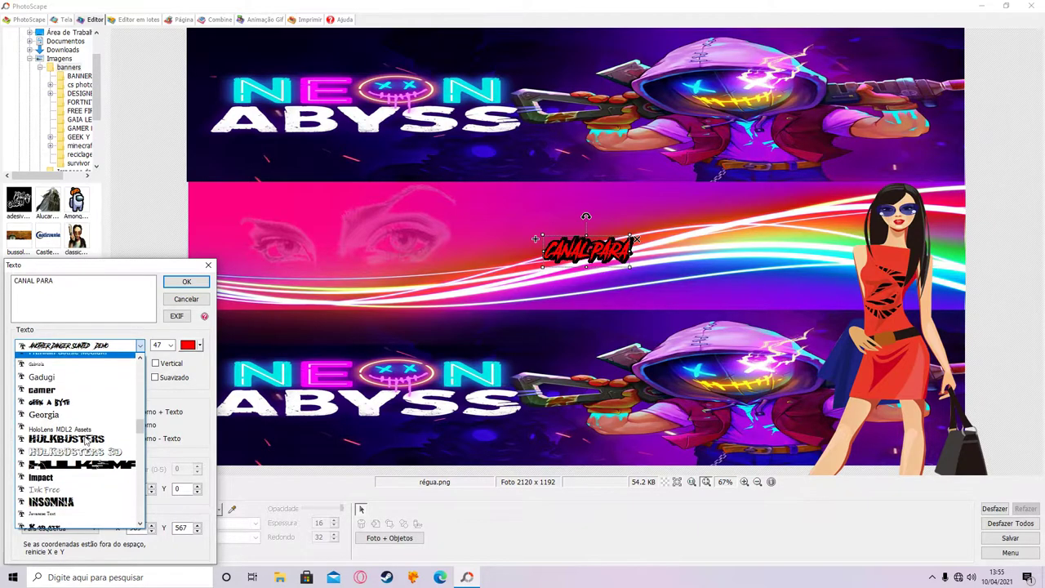
{"action": "scroll", "coordinate": [78, 400], "scroll_direction": "down", "scroll_amount": 3}
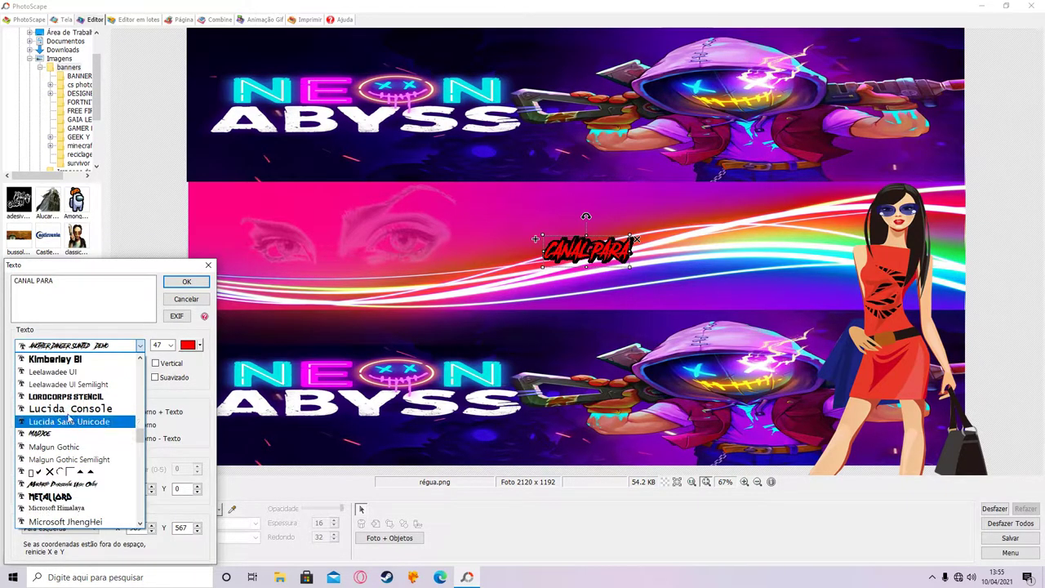
{"action": "left_click", "coordinate": [57, 360]}
Try the Plation font on the CANAL PARA text
{"action": "left_click", "coordinate": [141, 345]}
{"action": "scroll", "coordinate": [94, 445], "scroll_direction": "down", "scroll_amount": 3}
{"action": "scroll", "coordinate": [91, 441], "scroll_direction": "down", "scroll_amount": 5}
{"action": "scroll", "coordinate": [89, 434], "scroll_direction": "down", "scroll_amount": 2}
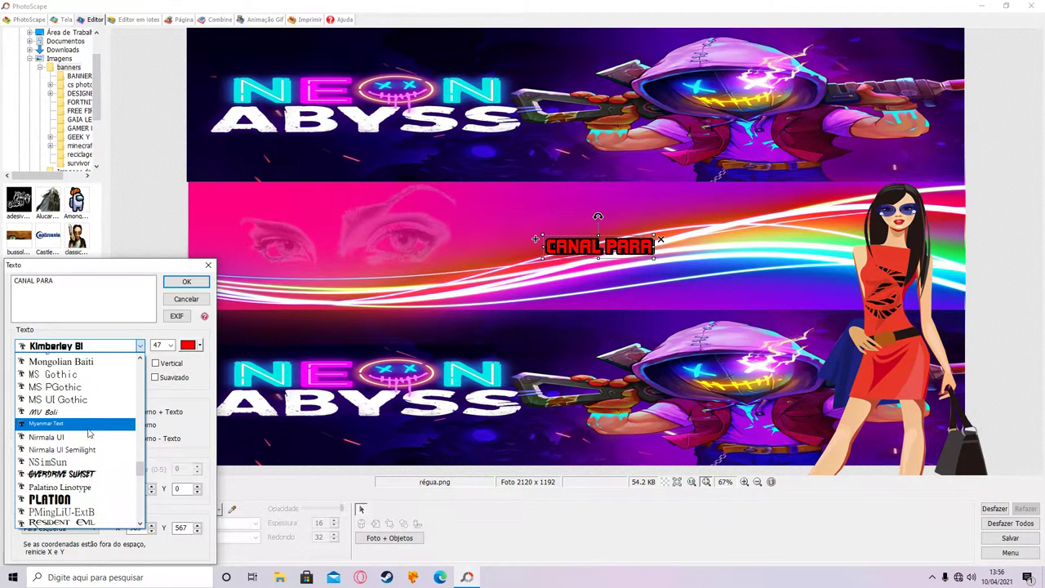
{"action": "left_click", "coordinate": [90, 431]}
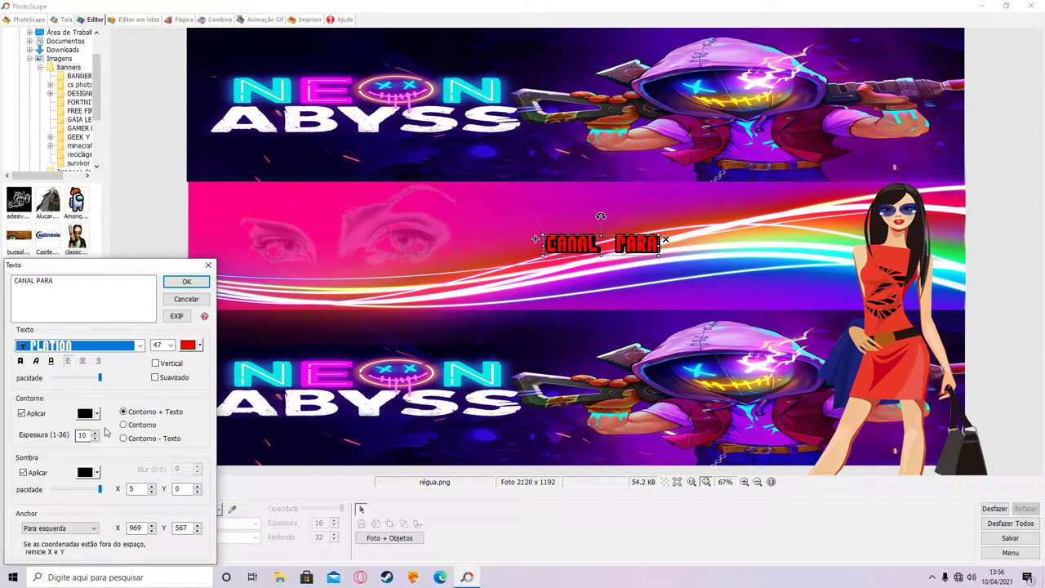
Try the Nirmala UI and Madjoe fonts on the CANAL PARA text, and return it to Kimberley Bl
{"action": "left_click", "coordinate": [140, 345]}
{"action": "scroll", "coordinate": [117, 423], "scroll_direction": "down", "scroll_amount": 6}
{"action": "scroll", "coordinate": [115, 424], "scroll_direction": "down", "scroll_amount": 4}
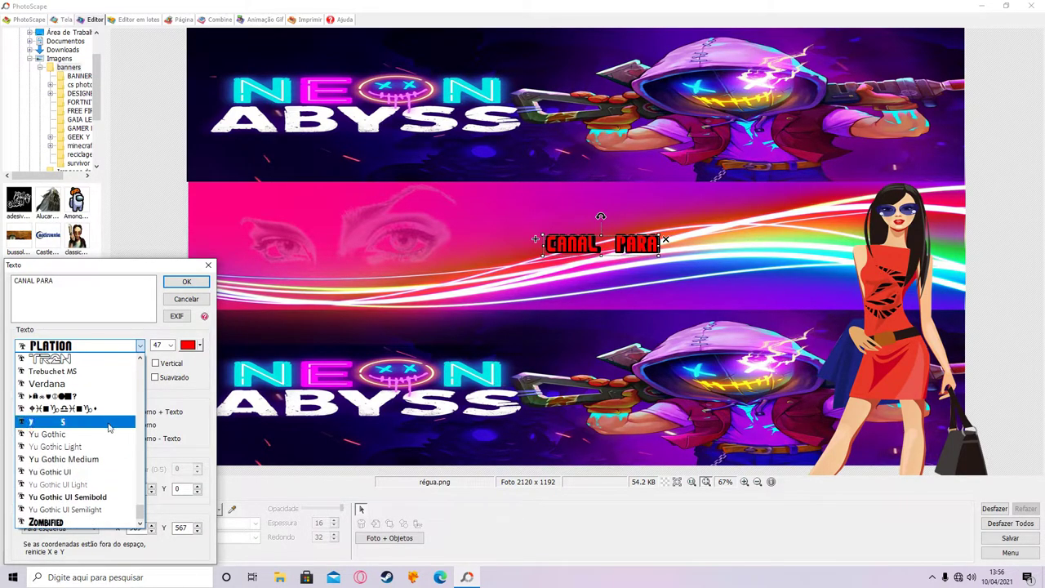
{"action": "key", "text": "n"}
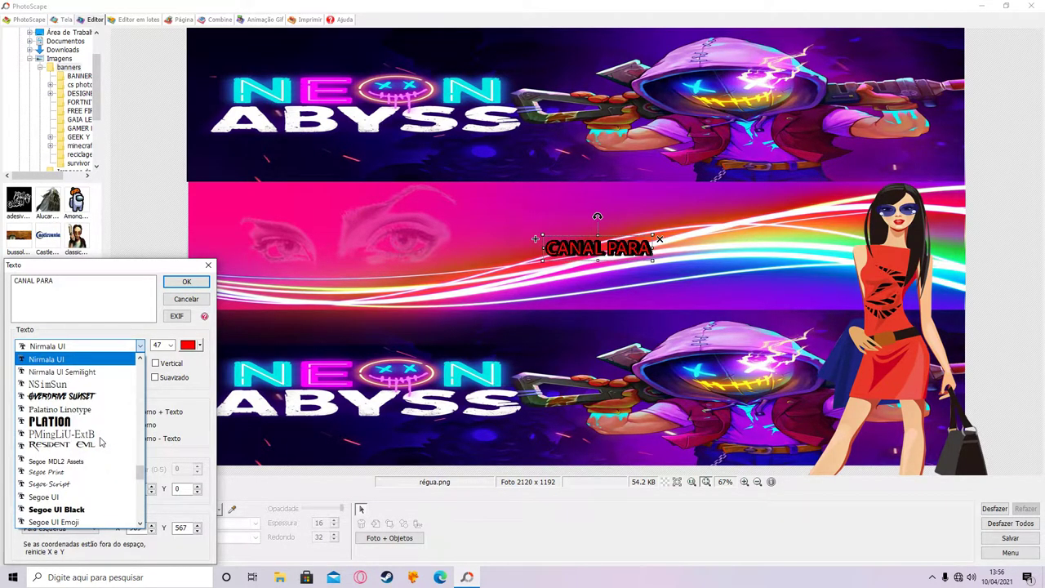
{"action": "key", "text": "m"}
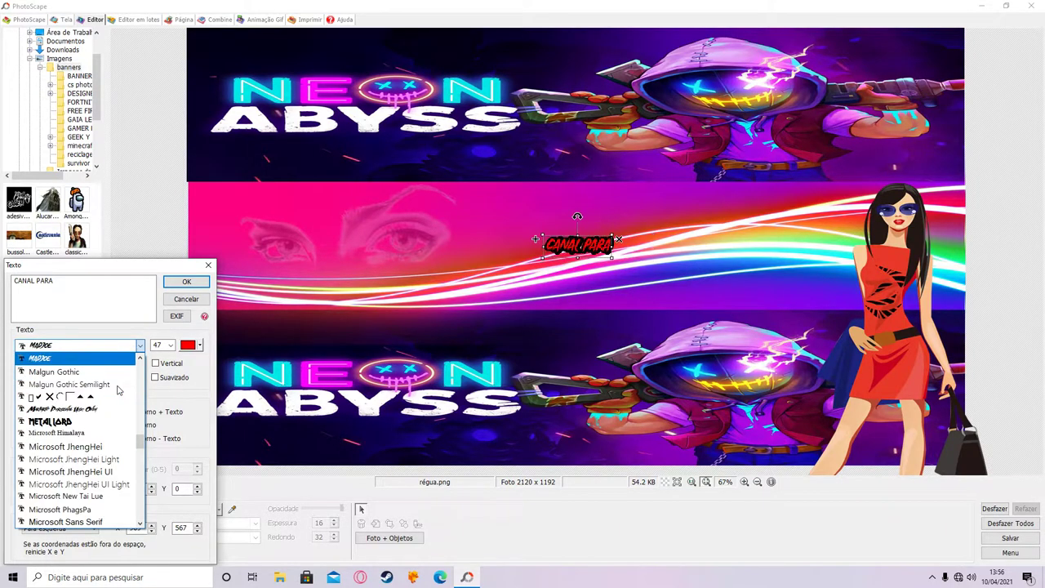
{"action": "scroll", "coordinate": [106, 433], "scroll_direction": "up", "scroll_amount": 2}
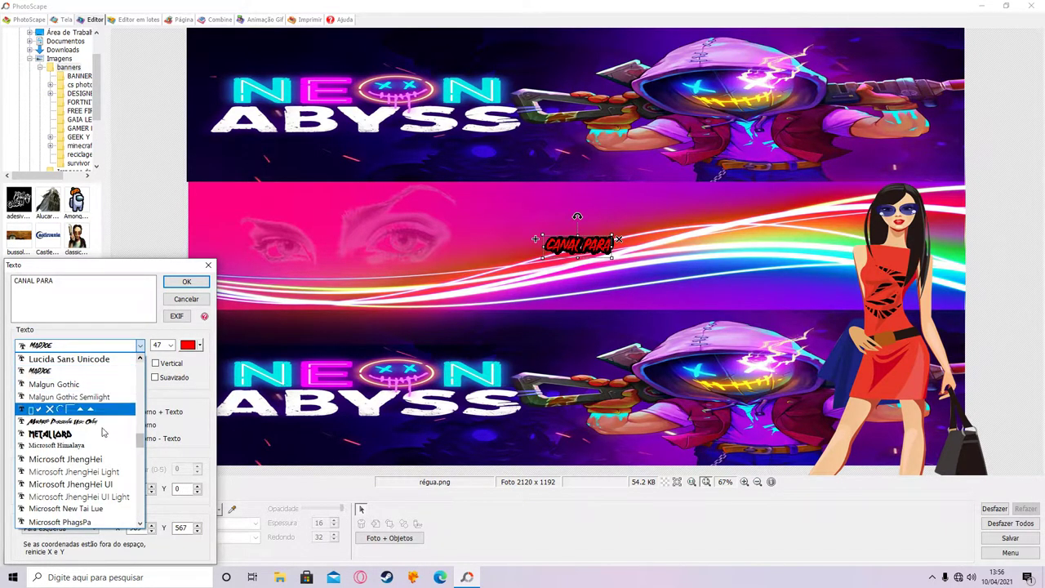
{"action": "scroll", "coordinate": [103, 441], "scroll_direction": "up", "scroll_amount": 1}
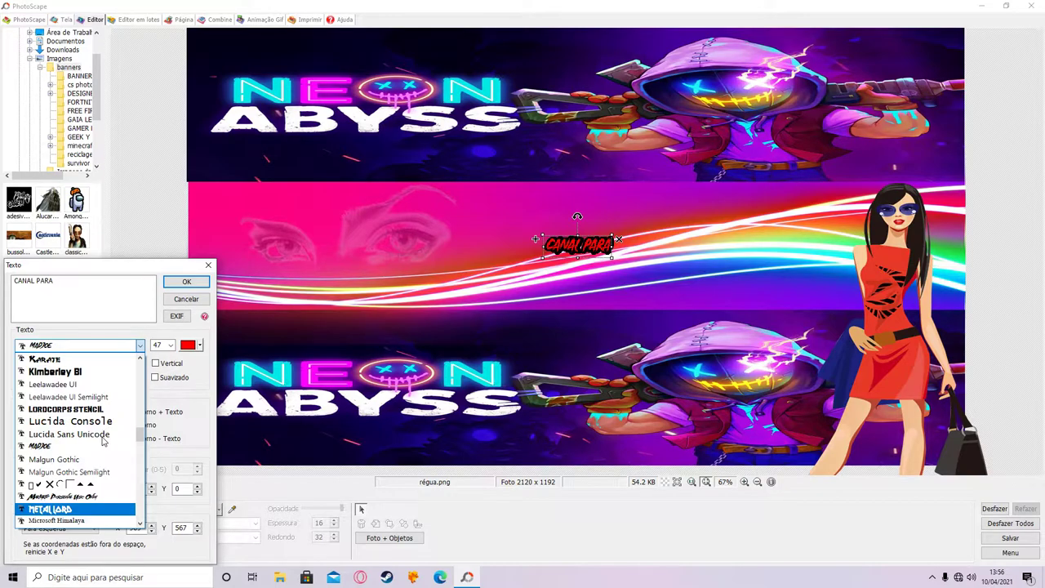
{"action": "left_click", "coordinate": [81, 374]}
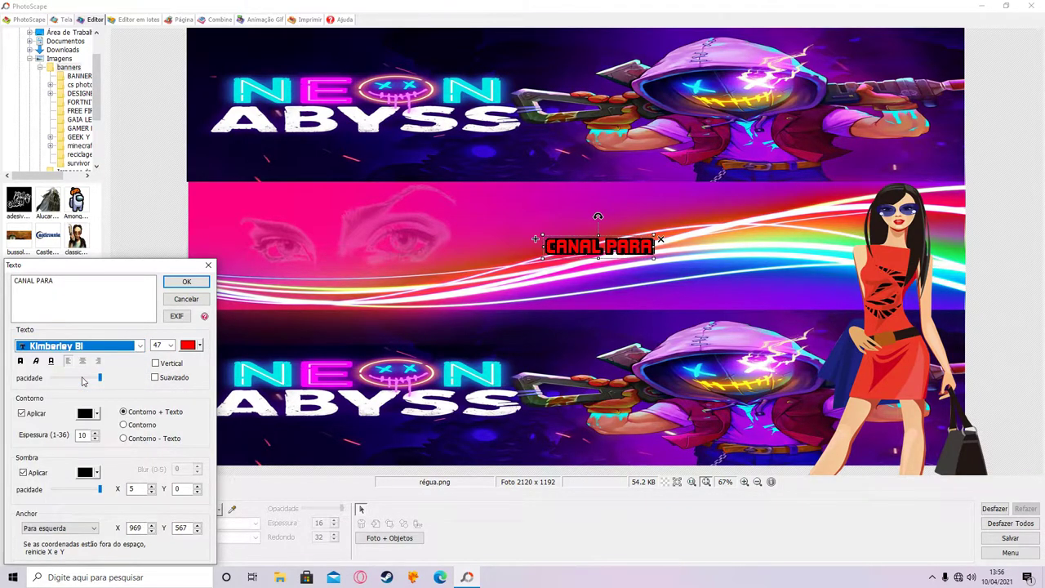
Try light cyan as the CANAL PARA text colour and settle on white
{"action": "left_click", "coordinate": [200, 346]}
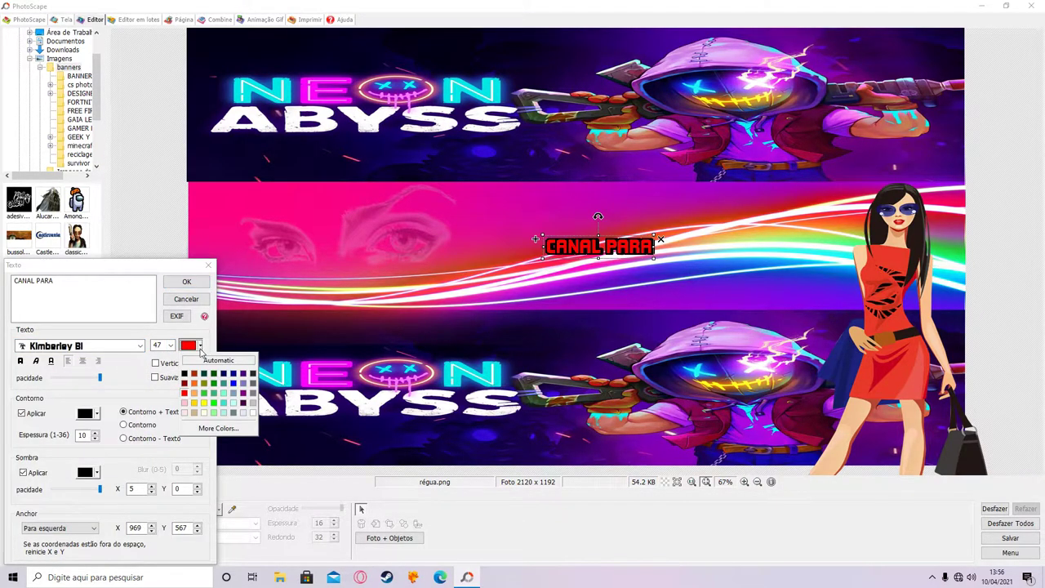
{"action": "left_click", "coordinate": [224, 404]}
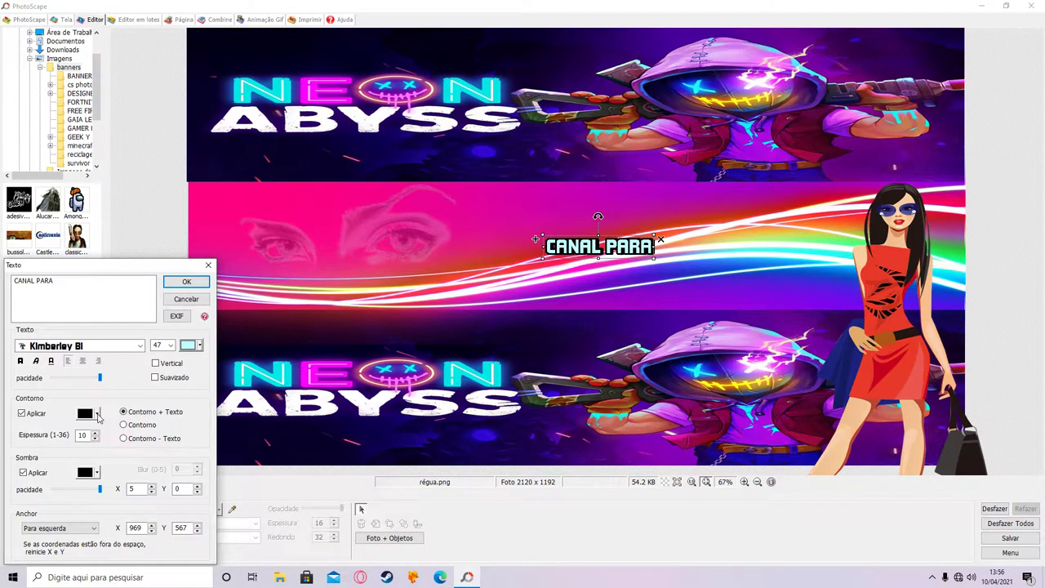
{"action": "left_click", "coordinate": [201, 346]}
{"action": "left_click", "coordinate": [252, 415]}
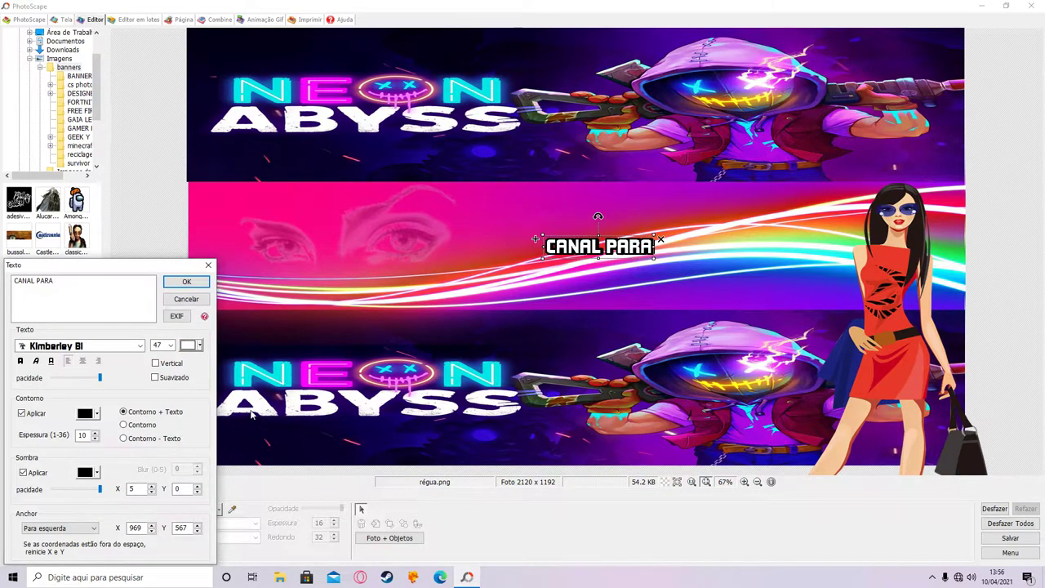
Accept the CANAL PARA text, move it to the upper centre of the gradient band and enlarge it
{"action": "left_click", "coordinate": [186, 281]}
{"action": "left_click_drag", "start_coordinate": [585, 254], "coordinate": [509, 208]}
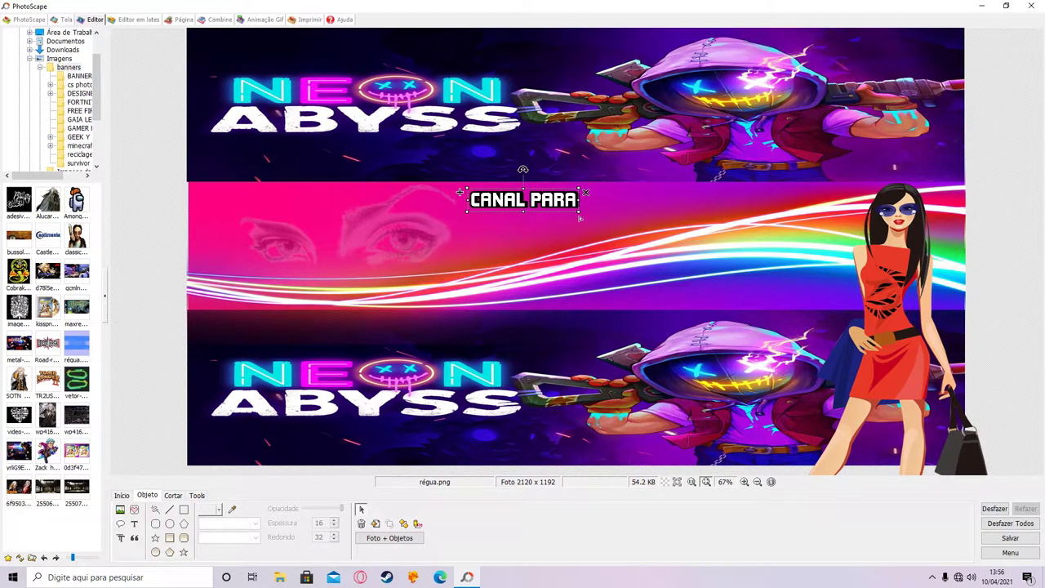
{"action": "mouse_move", "coordinate": [590, 223]}
{"action": "left_mouse_down"}
{"action": "mouse_move", "coordinate": [602, 232]}
{"action": "mouse_move", "coordinate": [590, 213]}
{"action": "left_mouse_up"}
{"action": "left_click", "coordinate": [1026, 195]}
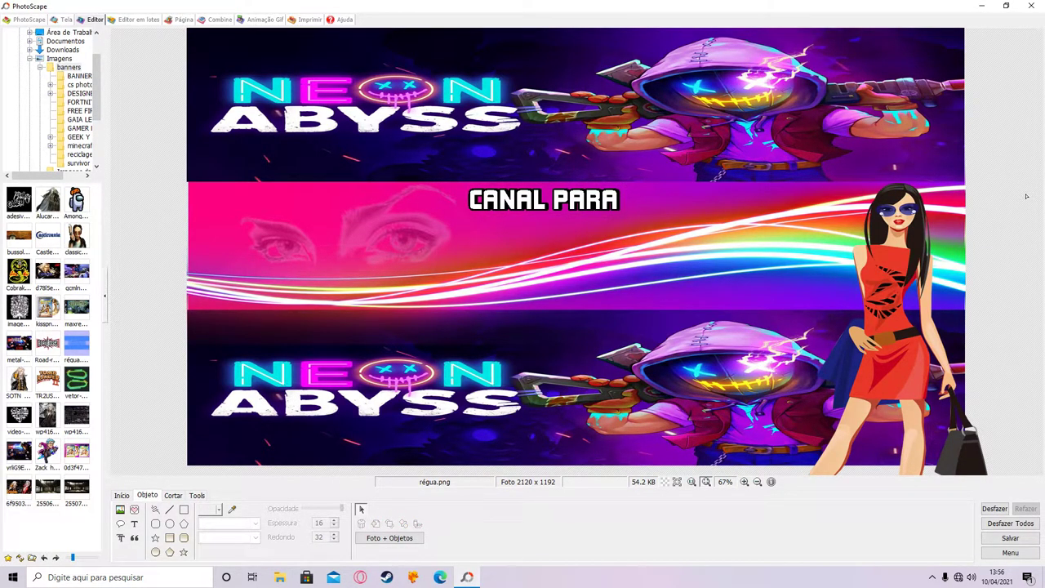
Add a second text object reading BLOGUEIRINHA
{"action": "left_click", "coordinate": [134, 523]}
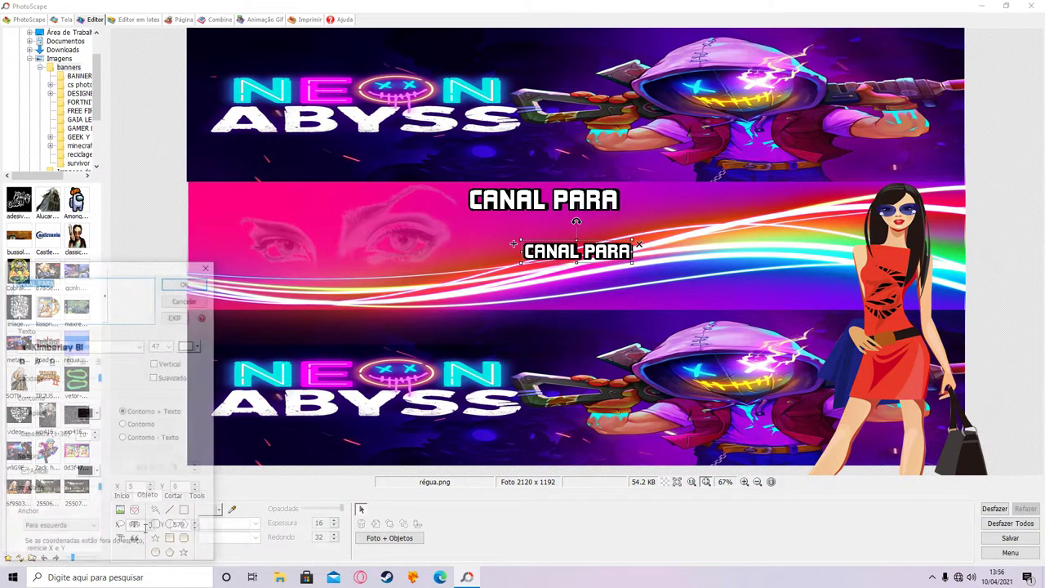
{"action": "type", "text": "BLO"}
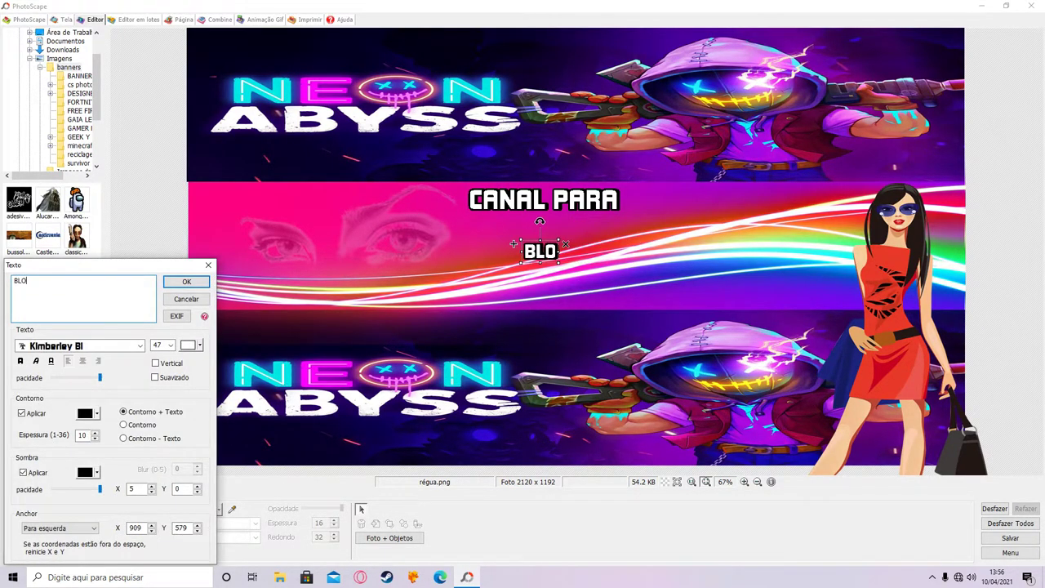
{"action": "type", "text": "GUEIRINHA"}
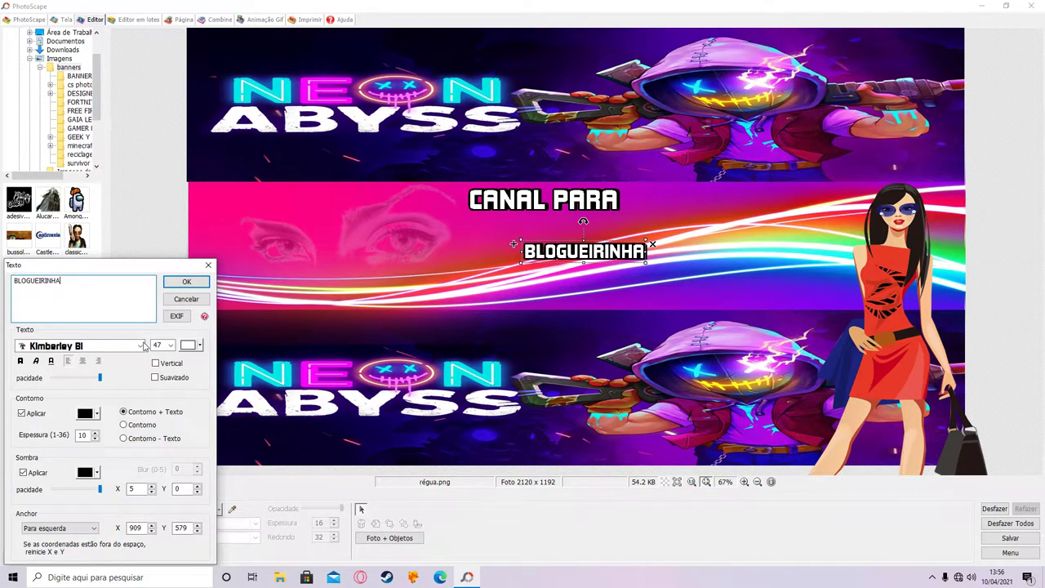
Set the BLOGUEIRINHA text colour to cyan with red 0, green 255 and blue 255
{"action": "left_click", "coordinate": [200, 346]}
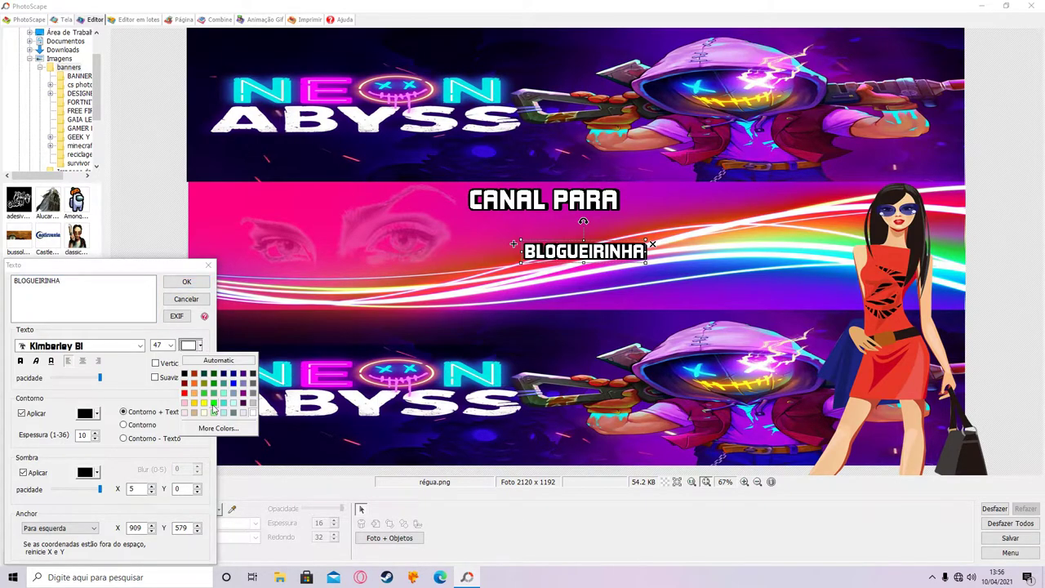
{"action": "left_click", "coordinate": [219, 429]}
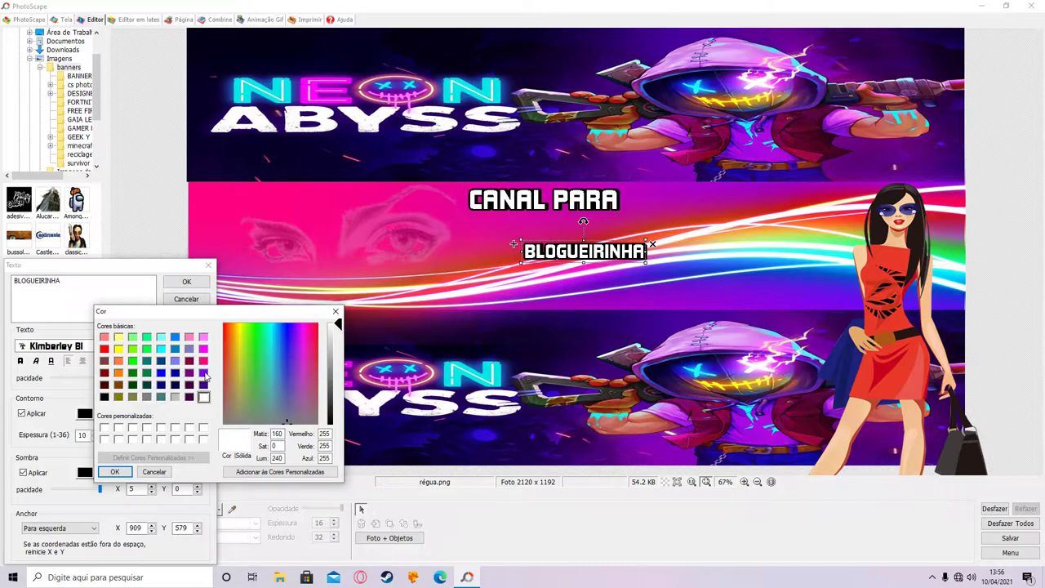
{"action": "left_click", "coordinate": [161, 349]}
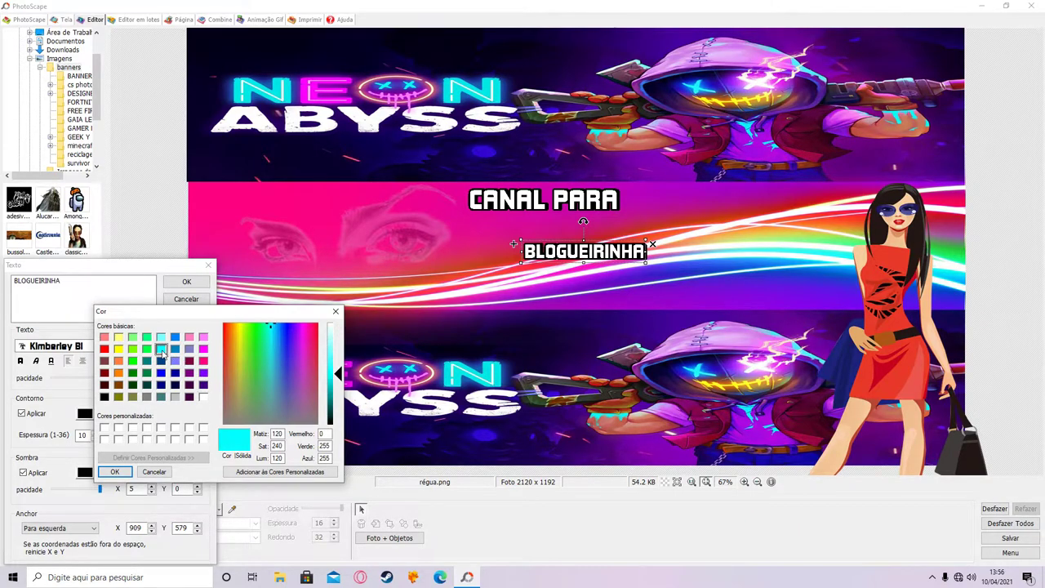
{"action": "left_click", "coordinate": [115, 472]}
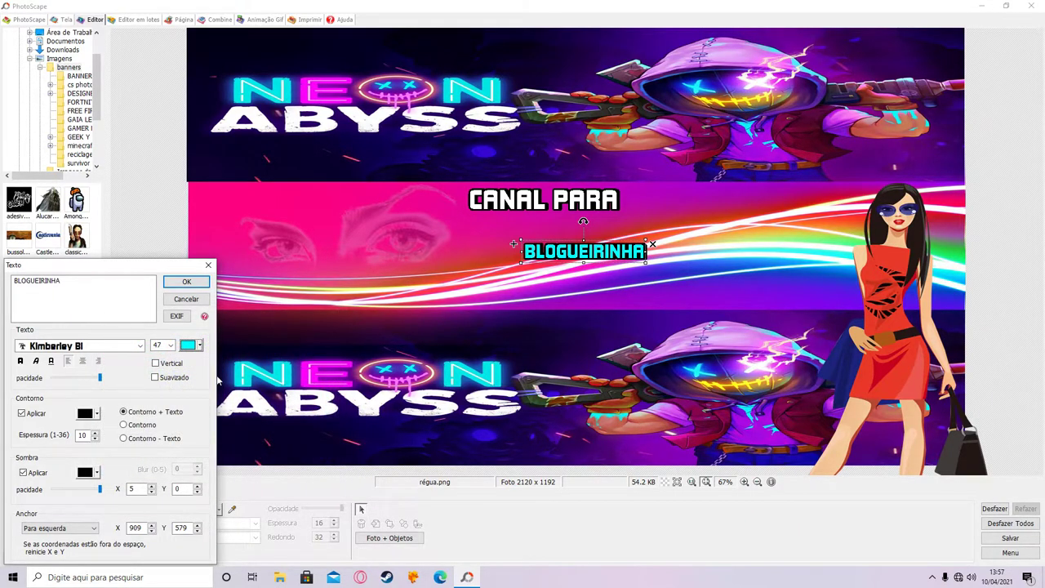
{"action": "left_click", "coordinate": [187, 283]}
Delete the CANAL PARA text
{"action": "left_click", "coordinate": [512, 208]}
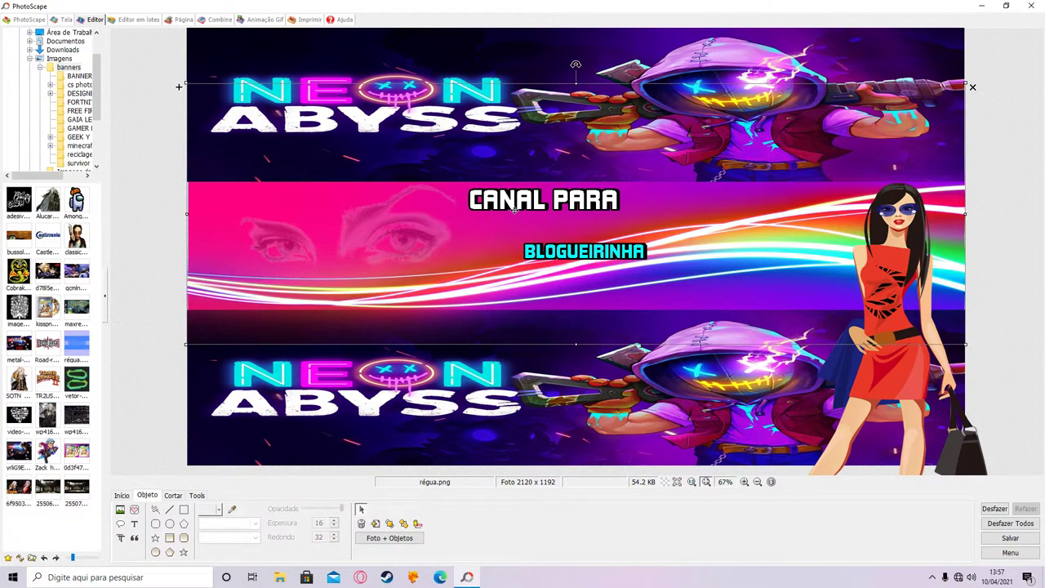
{"action": "left_click", "coordinate": [514, 209]}
{"action": "key", "text": "Delete"}
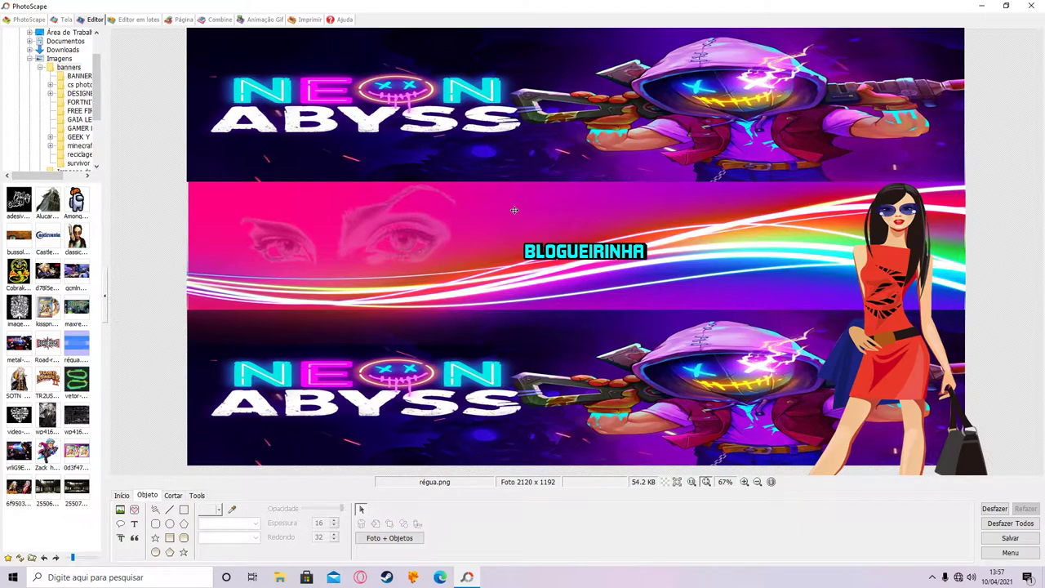
Tilt BLOGUEIRINHA upward to the right, enlarge it and place it beside the eyes, just above the light waves
{"action": "double_click", "coordinate": [566, 259]}
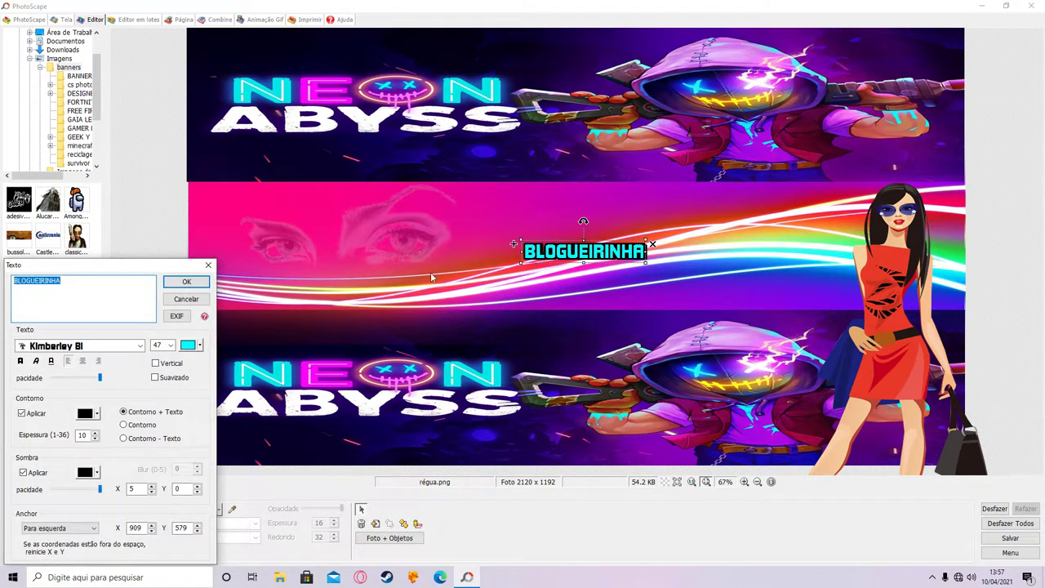
{"action": "left_click", "coordinate": [186, 281]}
{"action": "left_click_drag", "start_coordinate": [569, 259], "coordinate": [508, 249]}
{"action": "left_click_drag", "start_coordinate": [522, 214], "coordinate": [516, 214]}
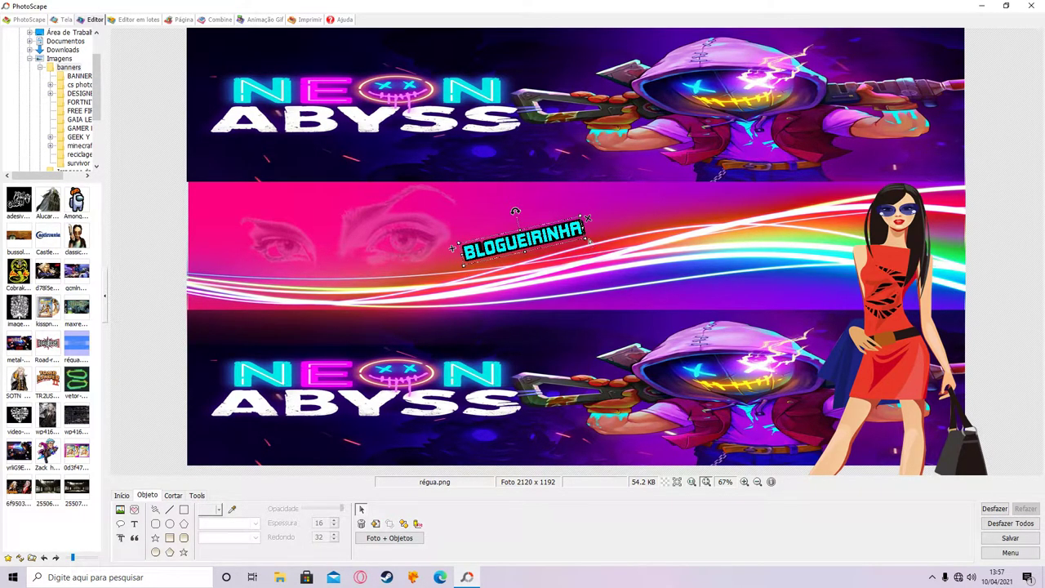
{"action": "left_click_drag", "start_coordinate": [594, 246], "coordinate": [661, 238]}
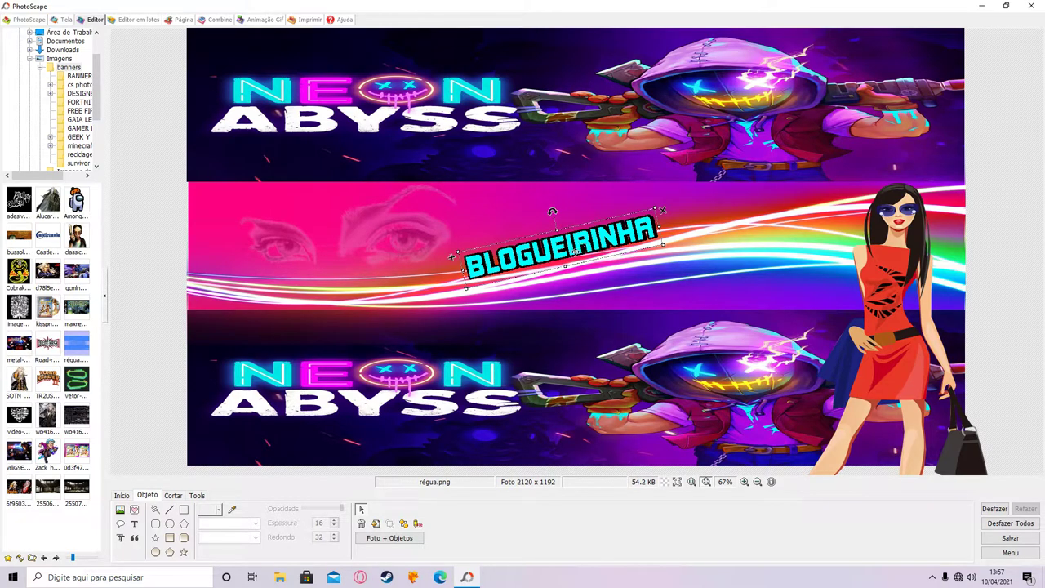
{"action": "left_click_drag", "start_coordinate": [572, 241], "coordinate": [573, 237]}
{"action": "left_click", "coordinate": [1019, 238]}
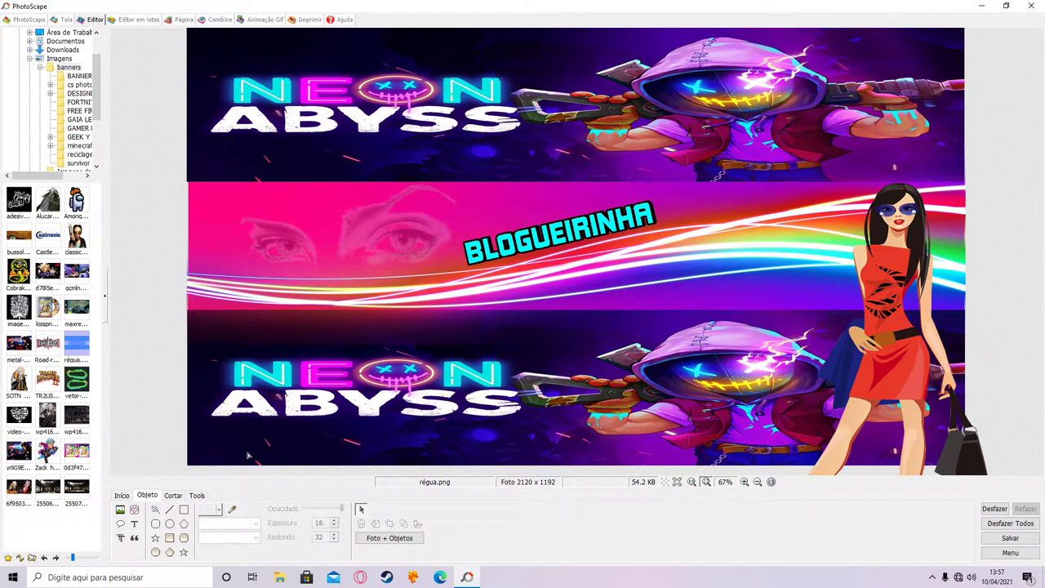
Add a cyan text reading A above the start of BLOGUEIRINHA and size it larger than that word's letters
{"action": "left_click", "coordinate": [134, 523]}
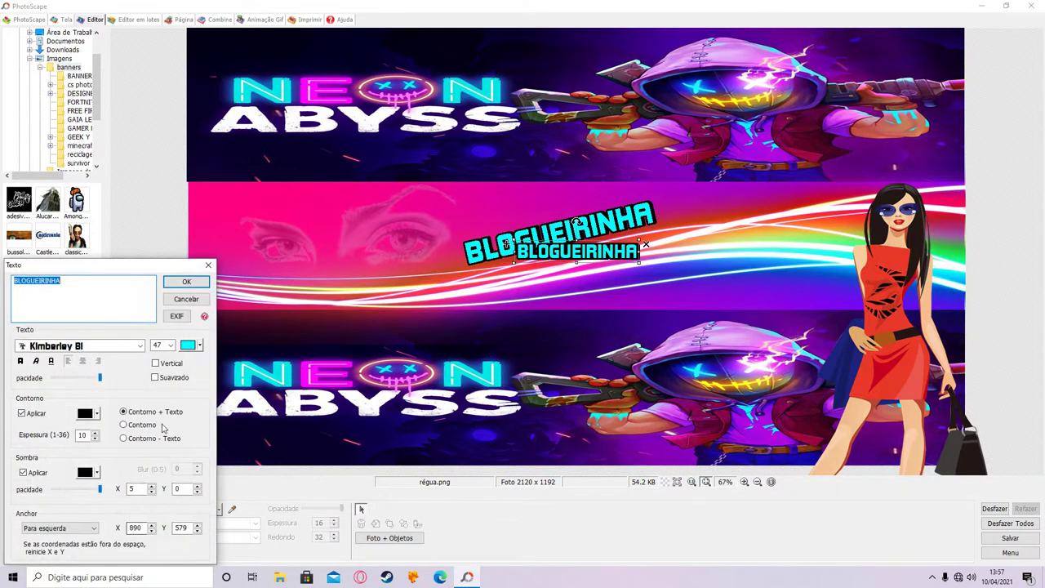
{"action": "type", "text": "A"}
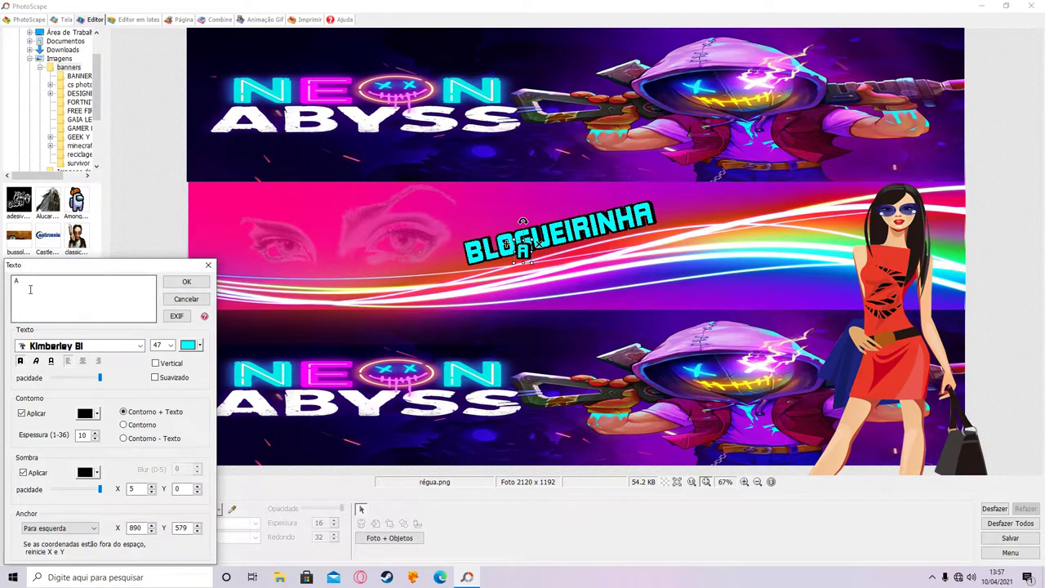
{"action": "left_click", "coordinate": [22, 364]}
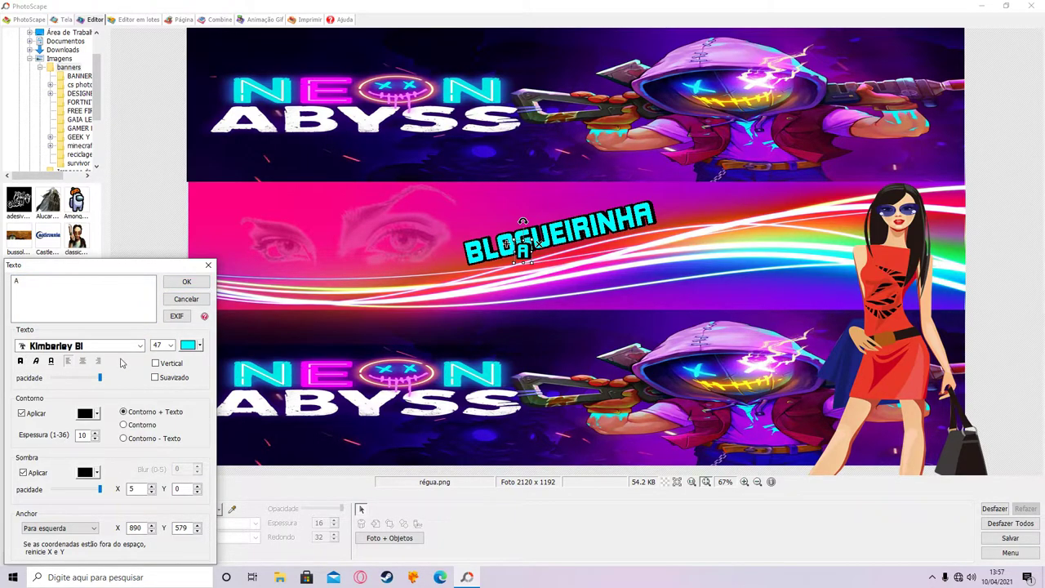
{"action": "left_click", "coordinate": [206, 283]}
{"action": "left_click_drag", "start_coordinate": [523, 249], "coordinate": [495, 231]}
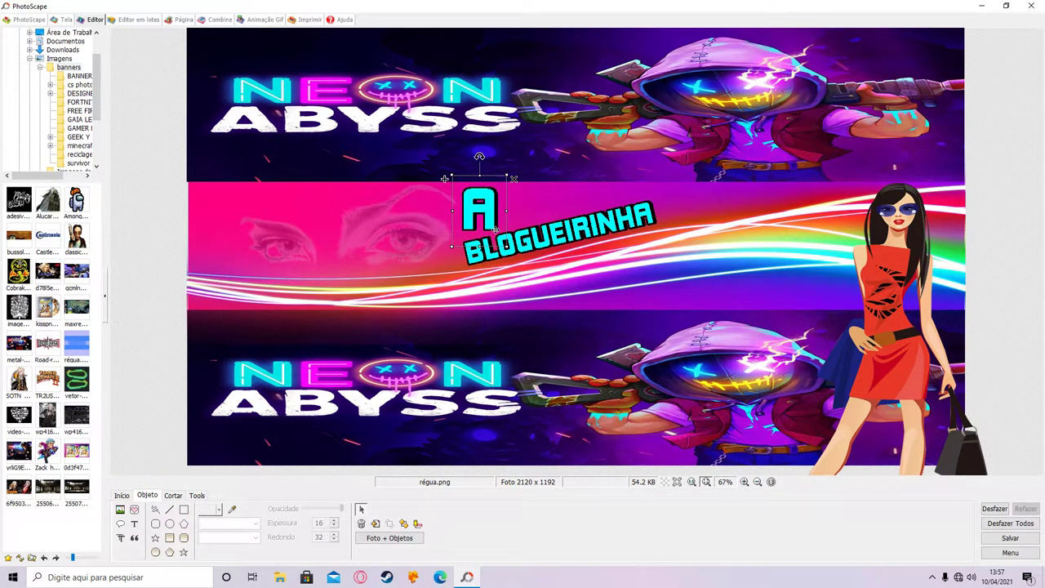
{"action": "left_click", "coordinate": [1026, 180]}
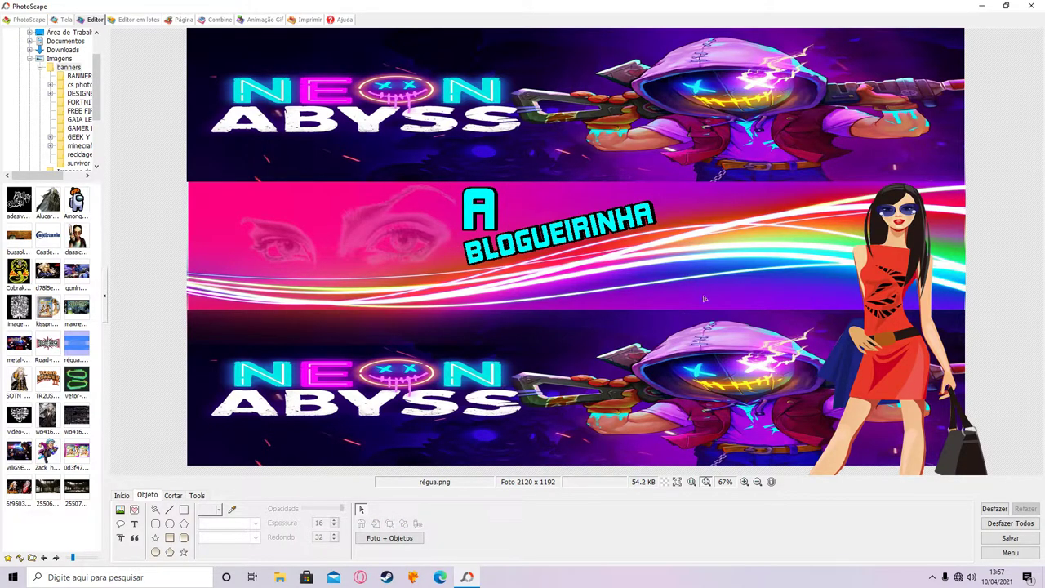
{"action": "left_click", "coordinate": [482, 214]}
{"action": "left_click_drag", "start_coordinate": [515, 179], "coordinate": [497, 216]}
Set the font of the letter A to Plation and nudge it down toward BLOGUEIRINHA
{"action": "double_click", "coordinate": [493, 215]}
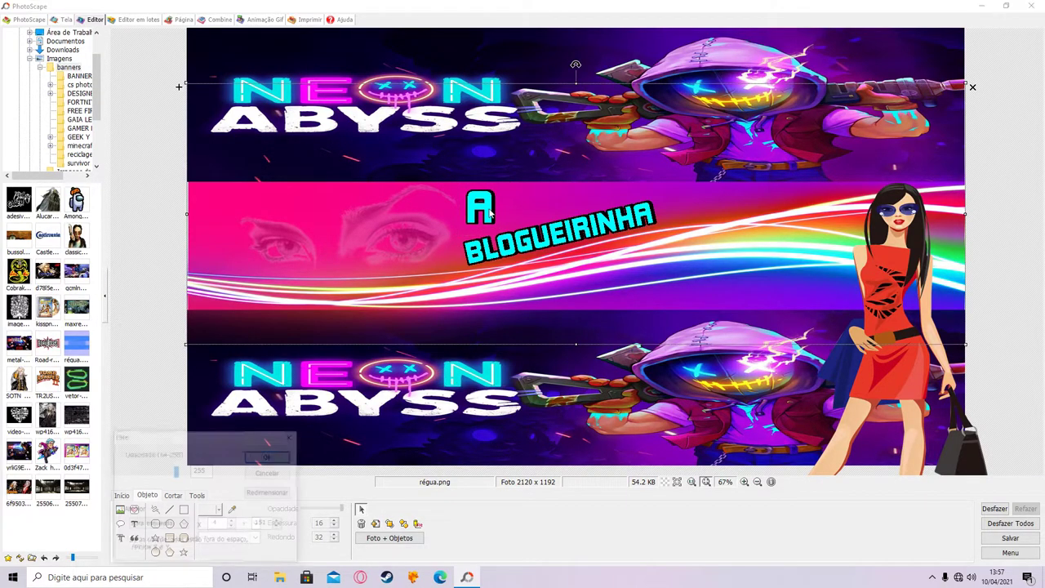
{"action": "left_click", "coordinate": [257, 460]}
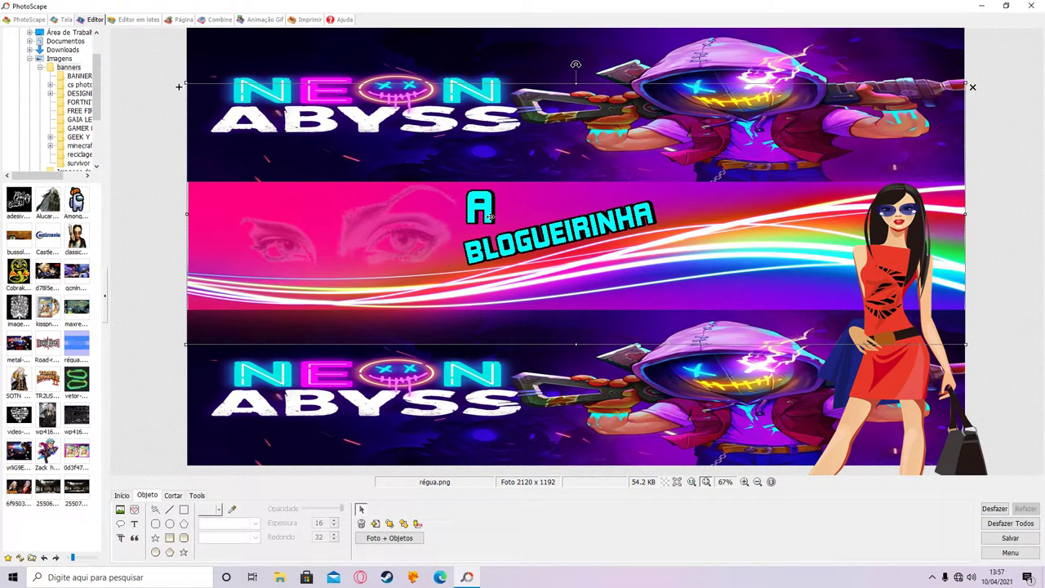
{"action": "double_click", "coordinate": [489, 214]}
{"action": "left_click", "coordinate": [141, 347]}
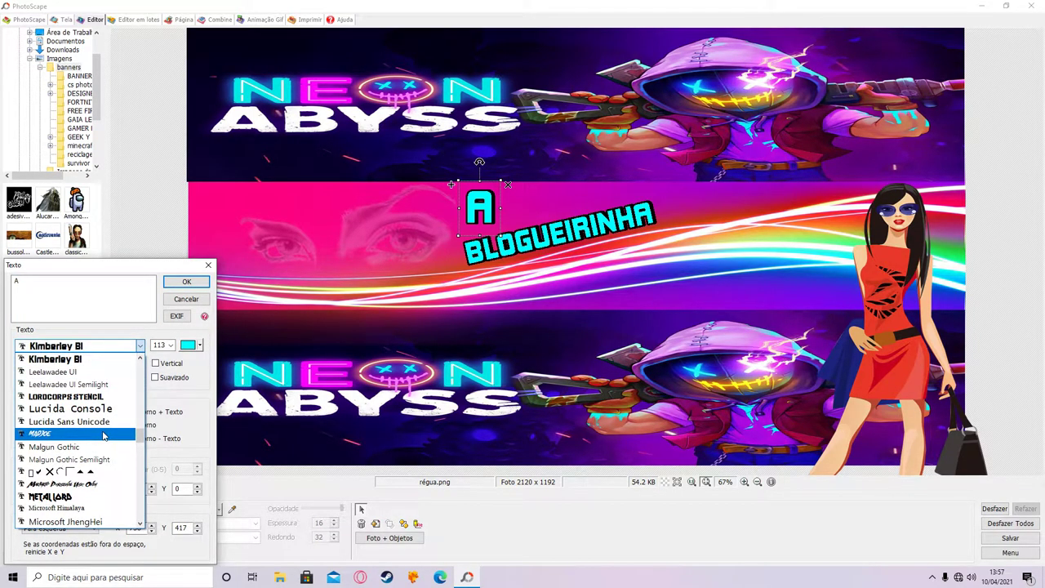
{"action": "scroll", "coordinate": [103, 437], "scroll_direction": "down", "scroll_amount": 8}
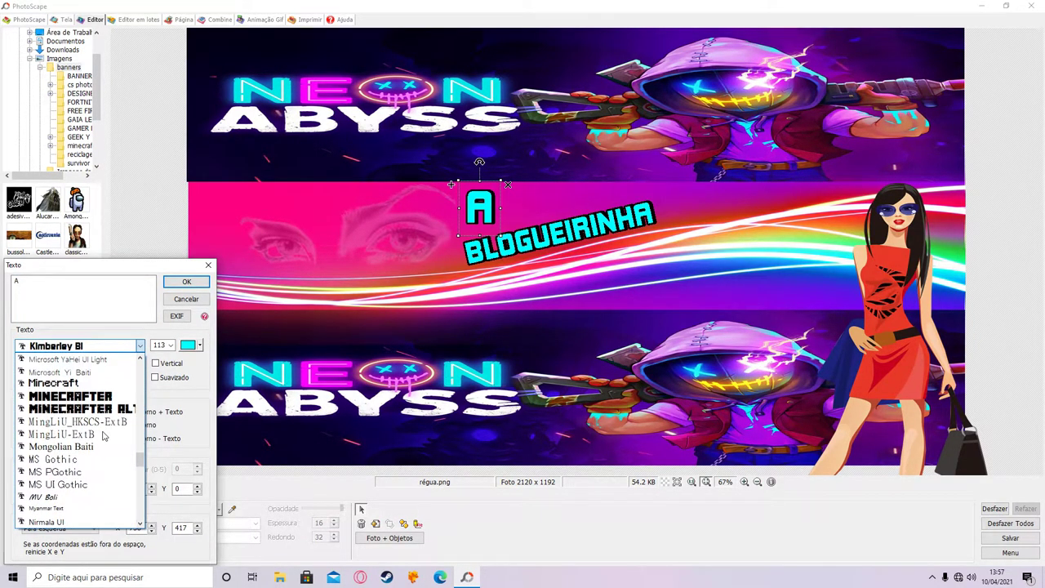
{"action": "scroll", "coordinate": [103, 437], "scroll_direction": "down", "scroll_amount": 5}
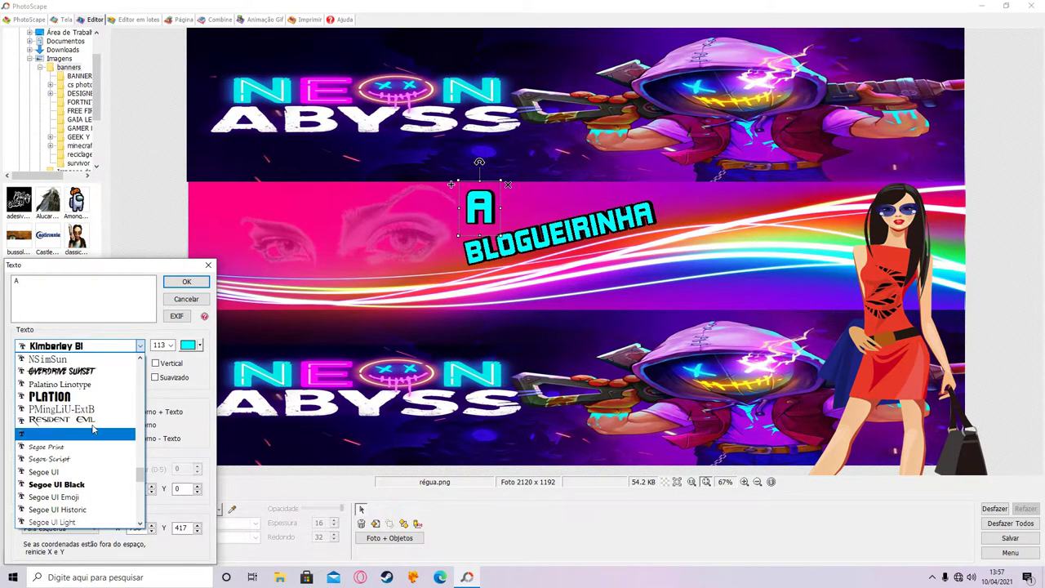
{"action": "left_click", "coordinate": [81, 397]}
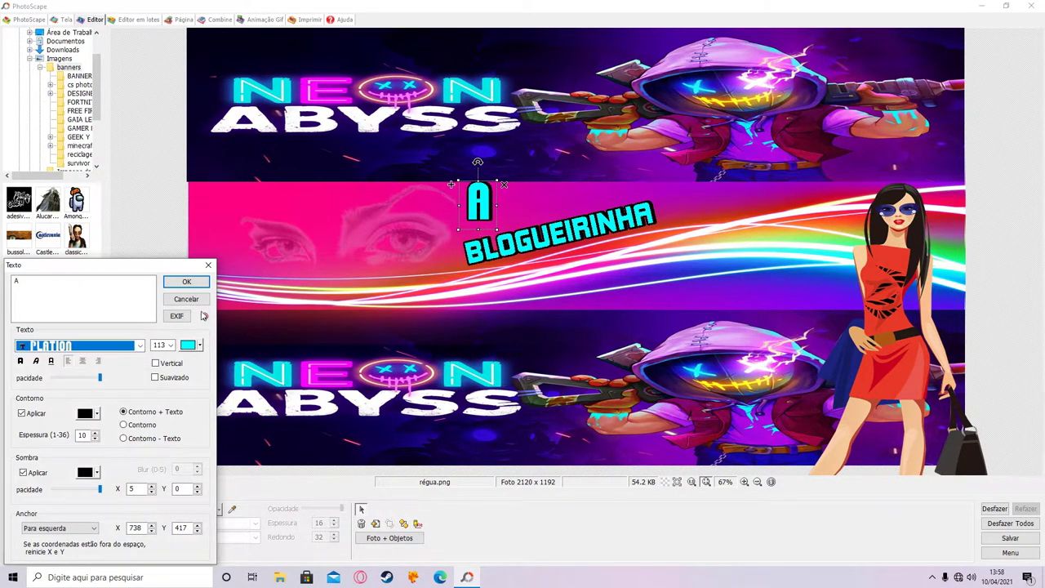
{"action": "left_click", "coordinate": [187, 282]}
{"action": "left_click_drag", "start_coordinate": [492, 212], "coordinate": [495, 225]}
Set the font of BLOGUEIRINHA to Plation and shift it slightly right beneath the letter A
{"action": "left_click", "coordinate": [390, 524]}
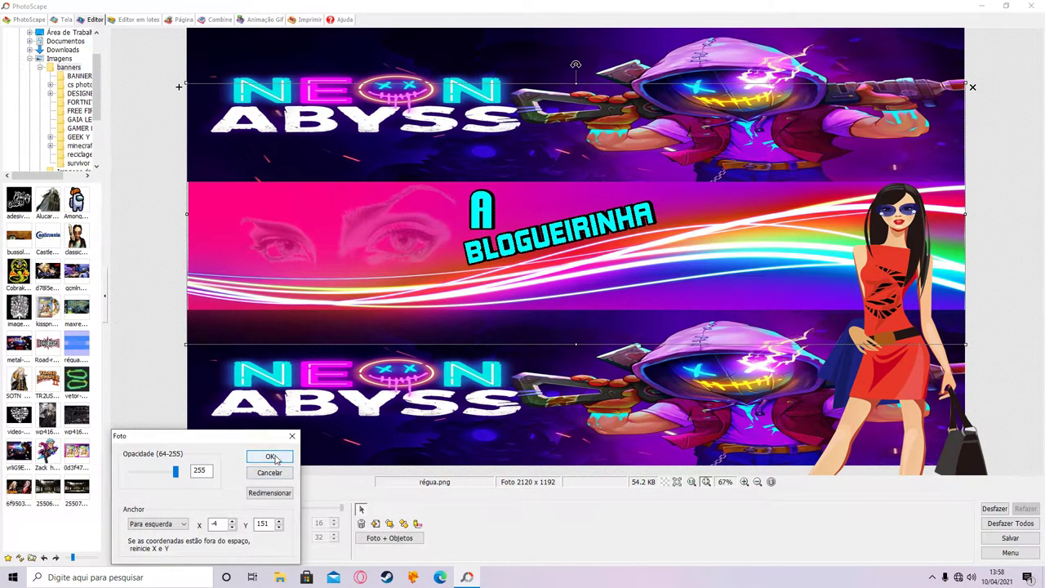
{"action": "left_click", "coordinate": [271, 457]}
{"action": "double_click", "coordinate": [545, 252]}
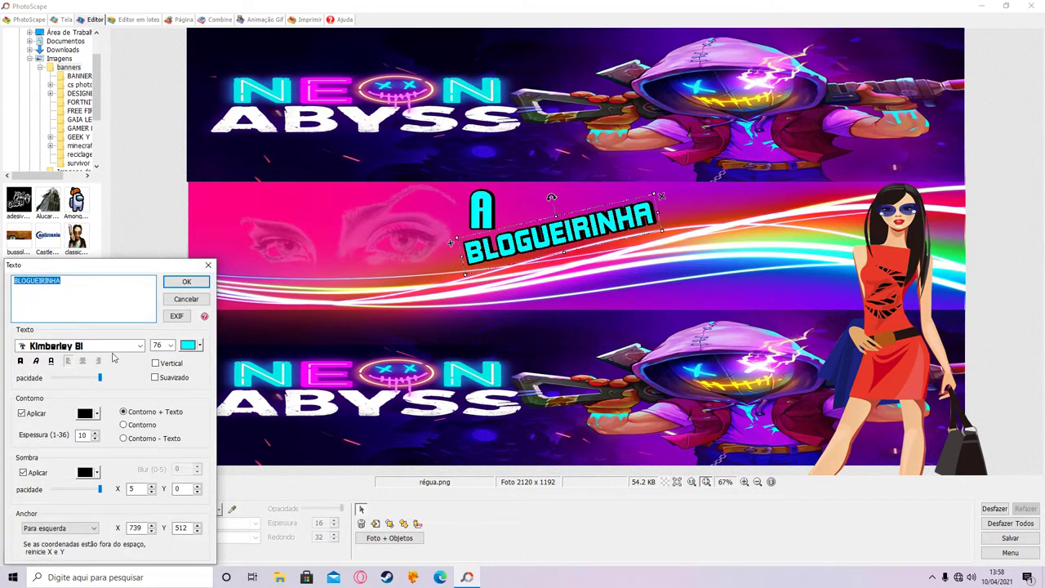
{"action": "left_click", "coordinate": [141, 346]}
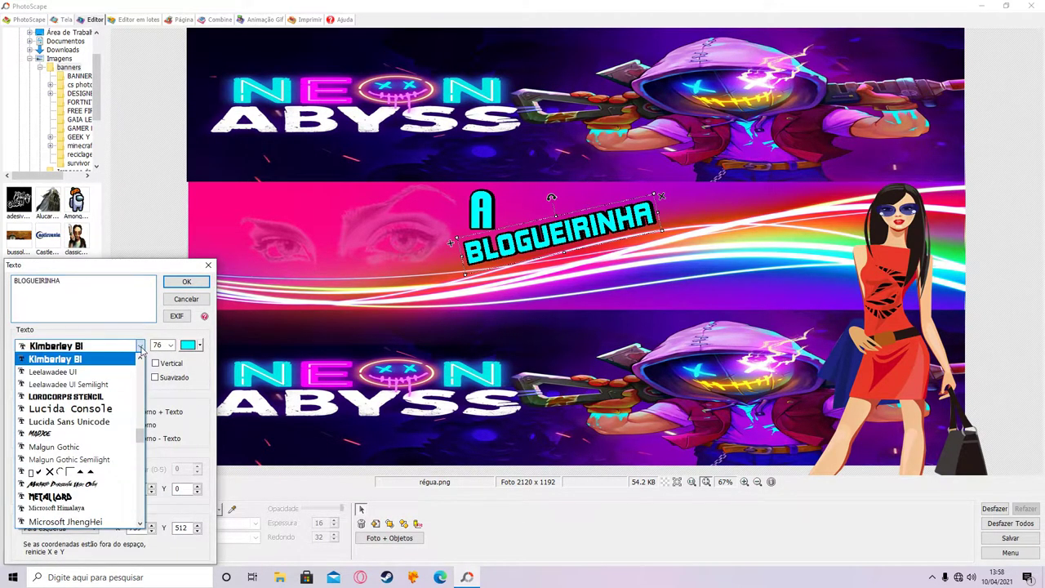
{"action": "scroll", "coordinate": [90, 426], "scroll_direction": "down", "scroll_amount": 12}
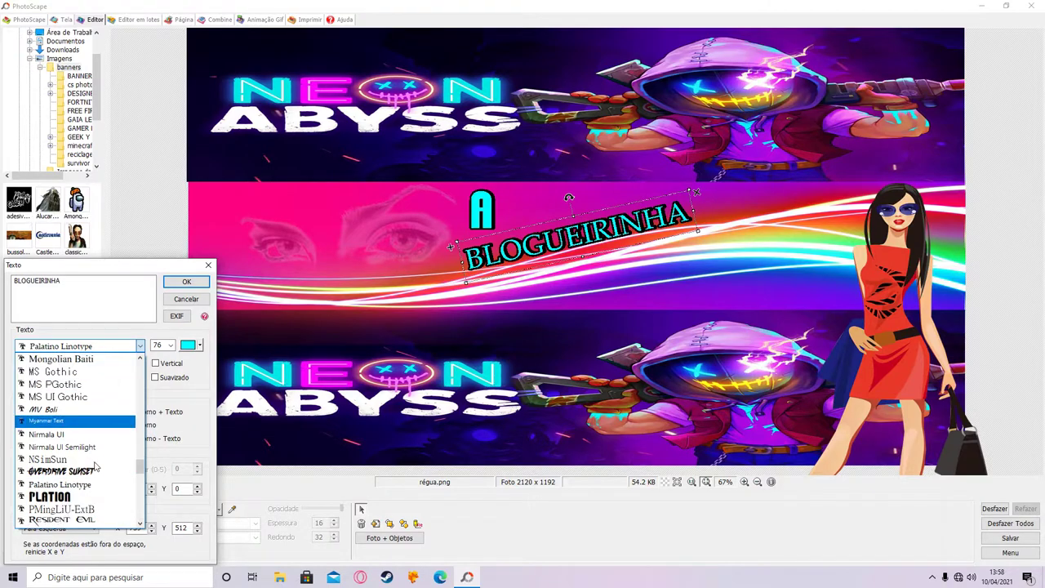
{"action": "left_click", "coordinate": [70, 422]}
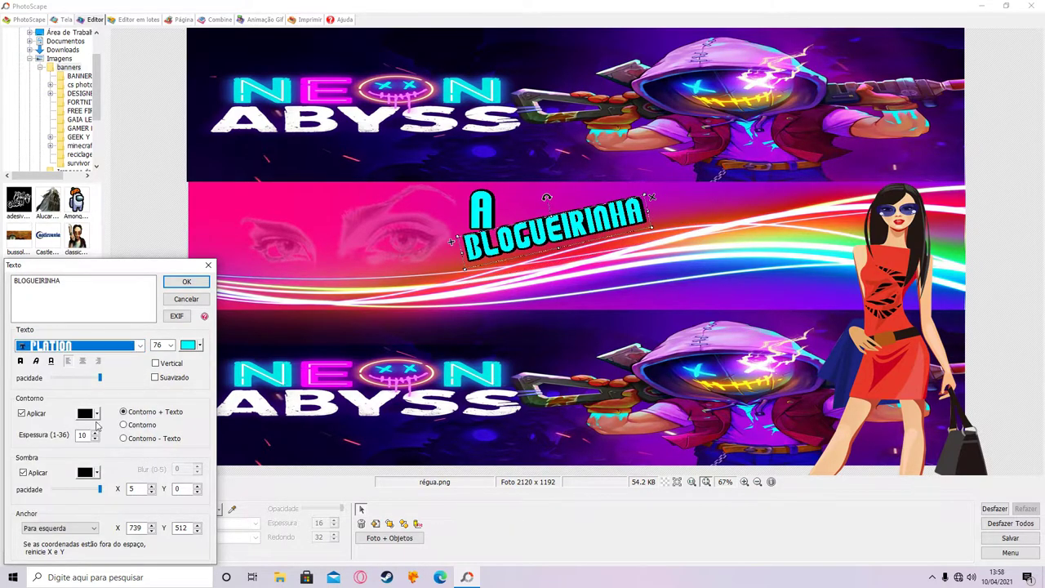
{"action": "left_click", "coordinate": [186, 282]}
{"action": "left_click_drag", "start_coordinate": [512, 260], "coordinate": [517, 245]}
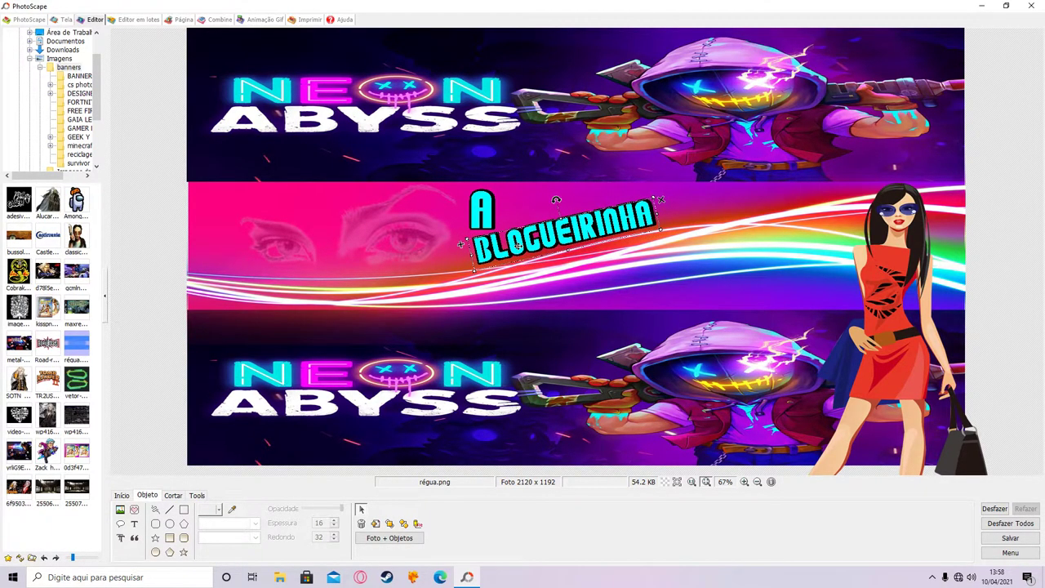
{"action": "left_click", "coordinate": [291, 241]}
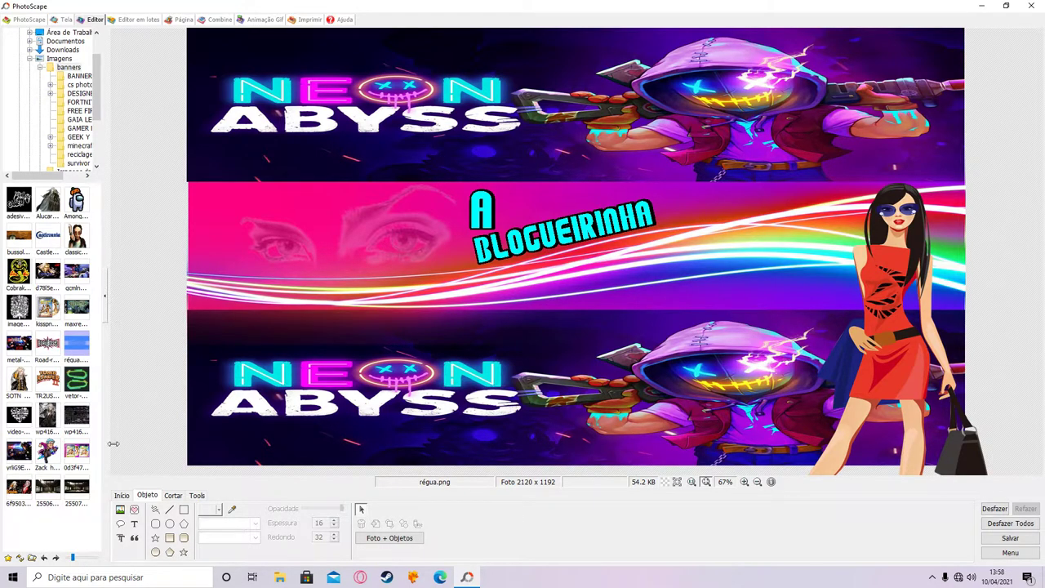
{"action": "left_click", "coordinate": [120, 509]}
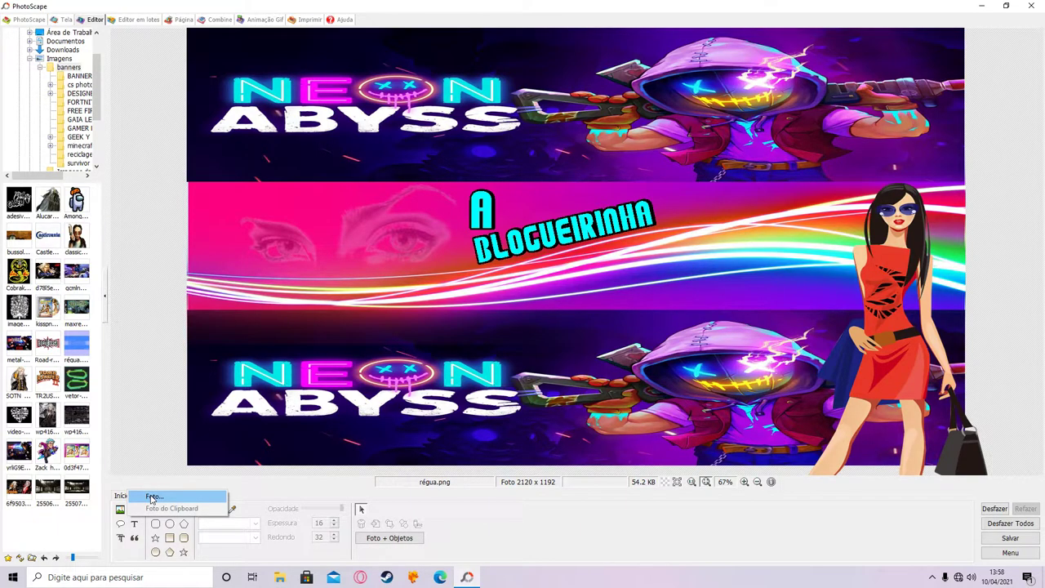
{"action": "left_click", "coordinate": [350, 261]}
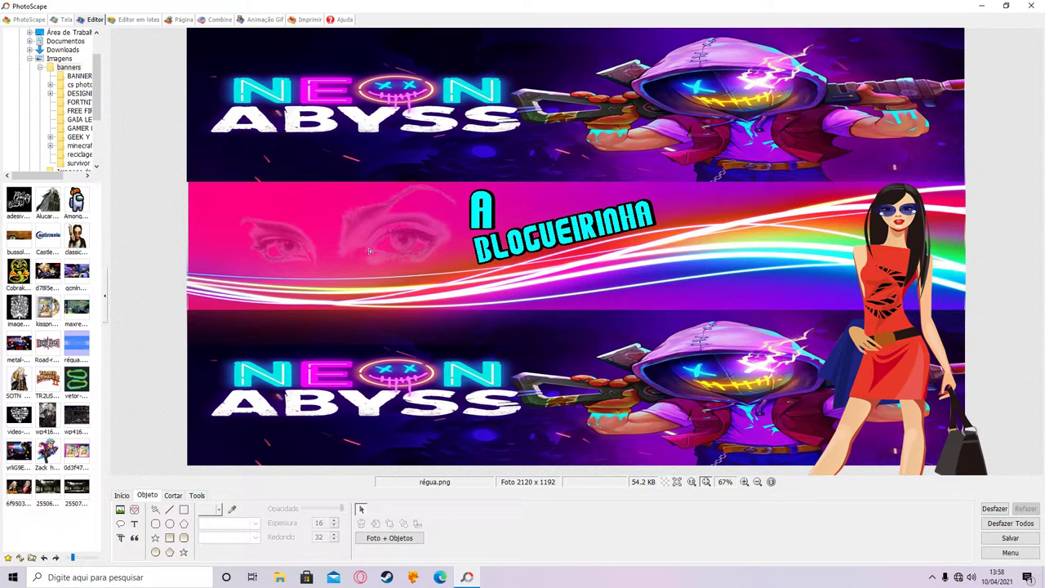
Replace the eyes artwork with the woman's-face drawing pngwing.com (19) from the DESIGNERS PNG folder, keeping opacity at 255
{"action": "left_click", "coordinate": [384, 254]}
{"action": "key", "text": "Delete"}
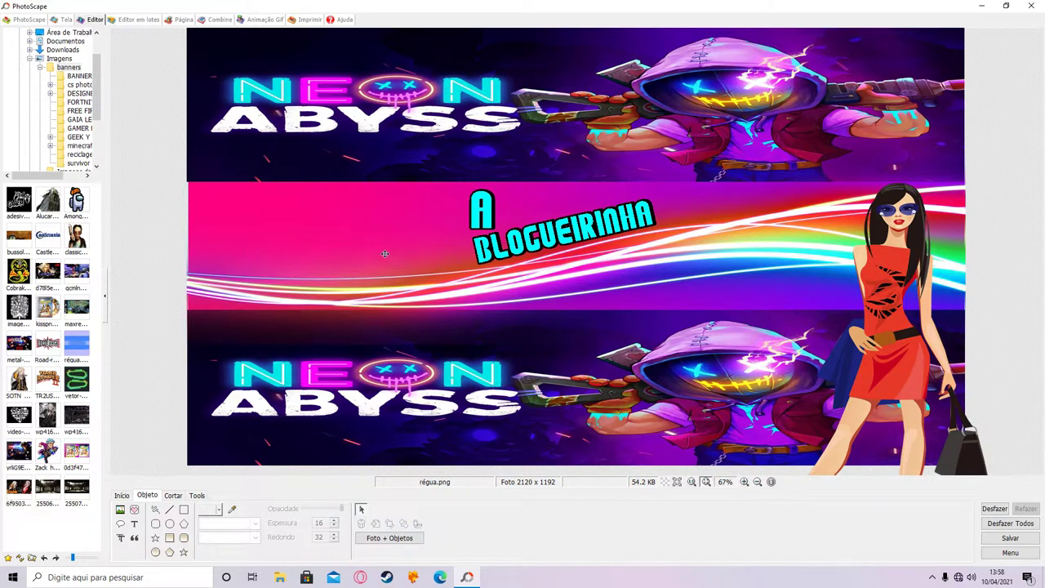
{"action": "left_click", "coordinate": [120, 509]}
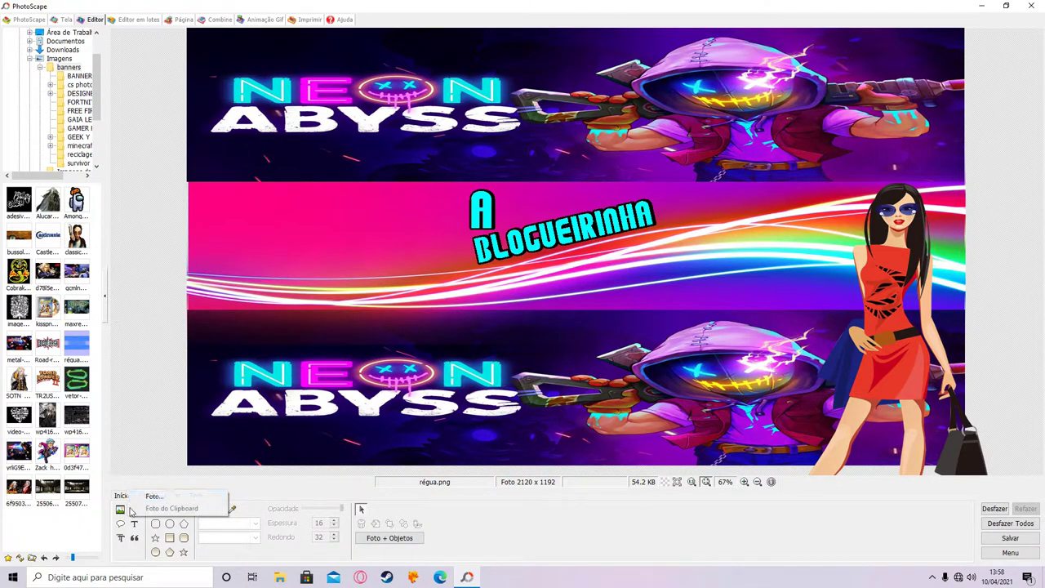
{"action": "left_click", "coordinate": [151, 496]}
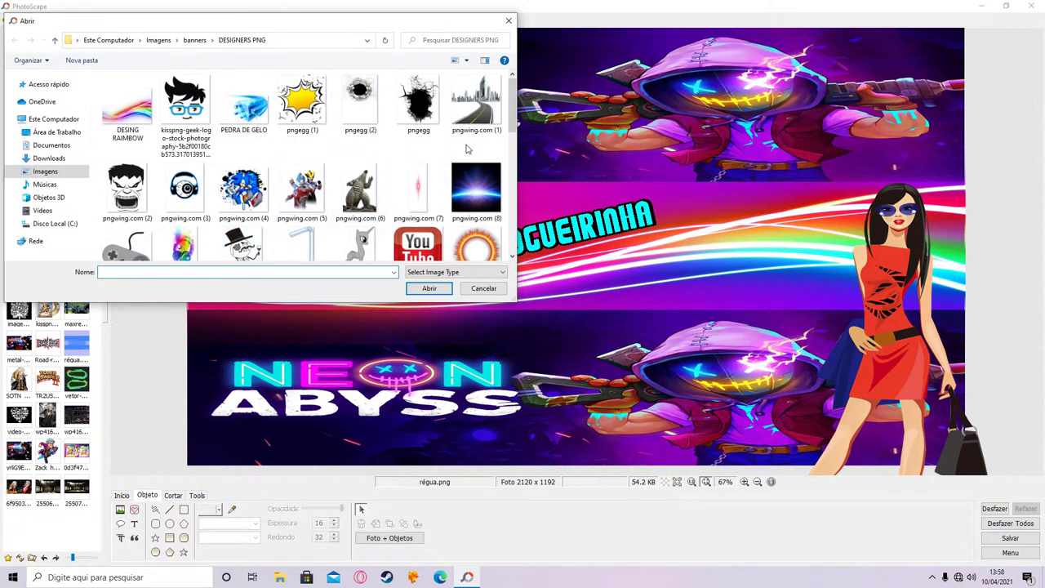
{"action": "scroll", "coordinate": [513, 135], "scroll_direction": "down", "scroll_amount": 2}
{"action": "scroll", "coordinate": [512, 135], "scroll_direction": "down", "scroll_amount": 3}
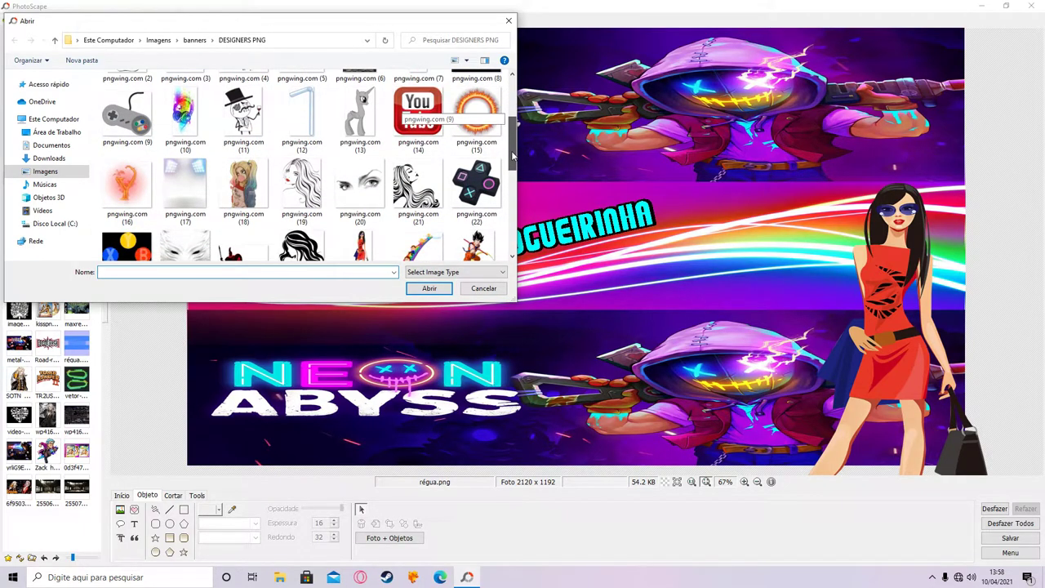
{"action": "mouse_move", "coordinate": [513, 163]}
{"action": "left_mouse_down"}
{"action": "mouse_move", "coordinate": [512, 177]}
{"action": "mouse_move", "coordinate": [512, 160]}
{"action": "left_mouse_up"}
{"action": "left_click", "coordinate": [302, 173]}
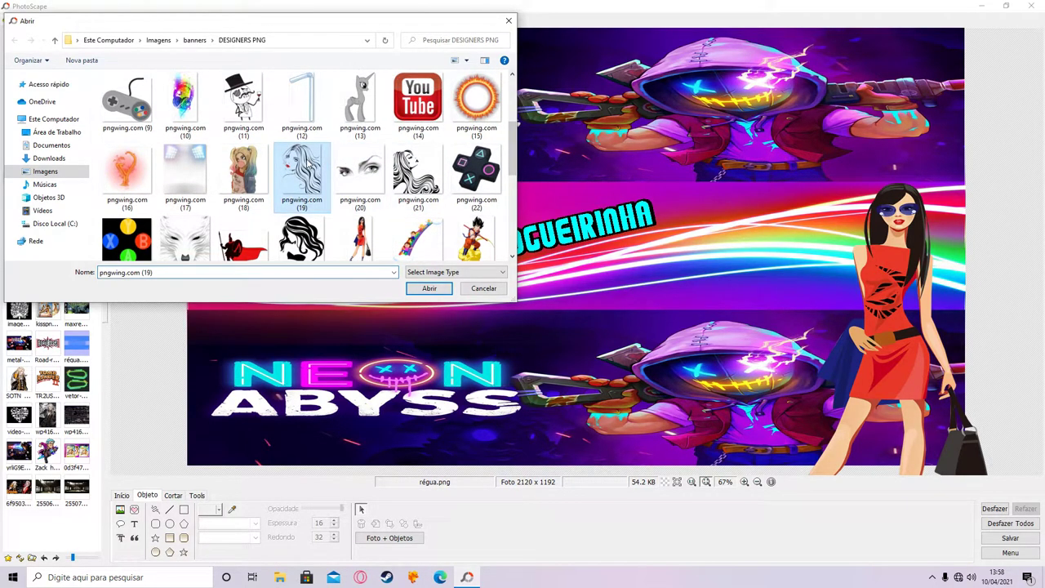
{"action": "left_click", "coordinate": [431, 288]}
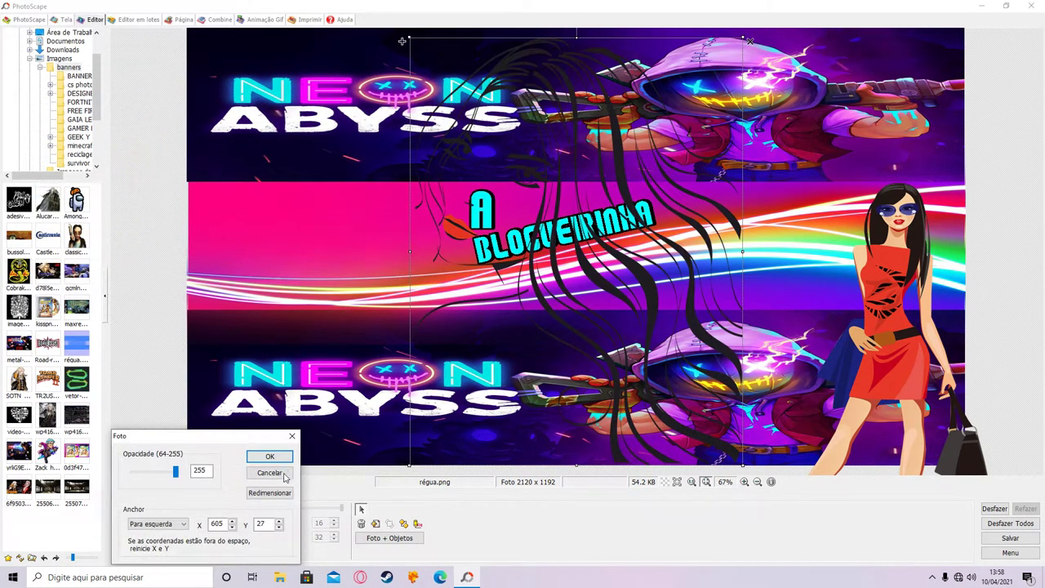
{"action": "left_click", "coordinate": [273, 459]}
Shrink the woman's-face drawing and place it at the pink end of the central band, just inside its edge
{"action": "left_click_drag", "start_coordinate": [417, 44], "coordinate": [538, 208]}
{"action": "mouse_move", "coordinate": [635, 296]}
{"action": "left_mouse_down"}
{"action": "mouse_move", "coordinate": [460, 283]}
{"action": "mouse_move", "coordinate": [325, 255]}
{"action": "left_mouse_up"}
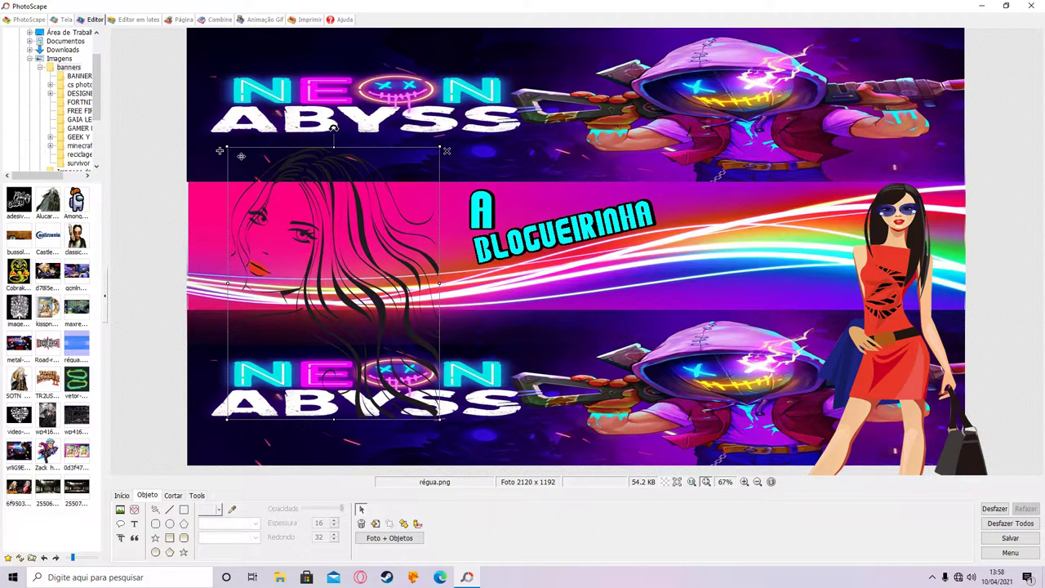
{"action": "left_click_drag", "start_coordinate": [219, 150], "coordinate": [254, 183]}
{"action": "left_click_drag", "start_coordinate": [371, 291], "coordinate": [327, 288]}
Duplicate the rainbow light waves, delete the original, and align the copy across the central band in front of the face drawing
{"action": "left_click", "coordinate": [492, 302]}
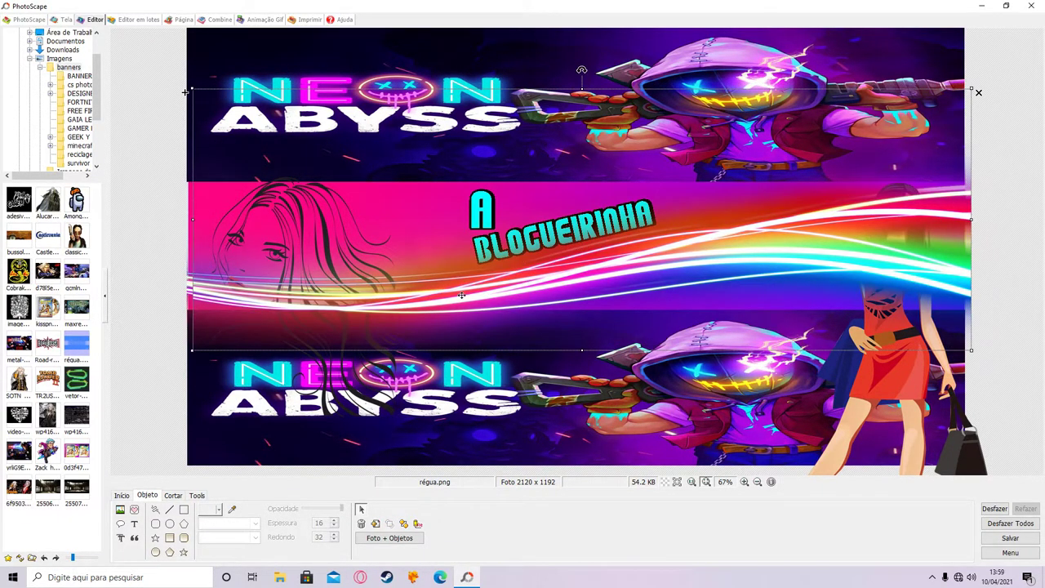
{"action": "left_click_drag", "start_coordinate": [179, 88], "coordinate": [212, 211]}
{"action": "key", "text": "ctrl+z"}
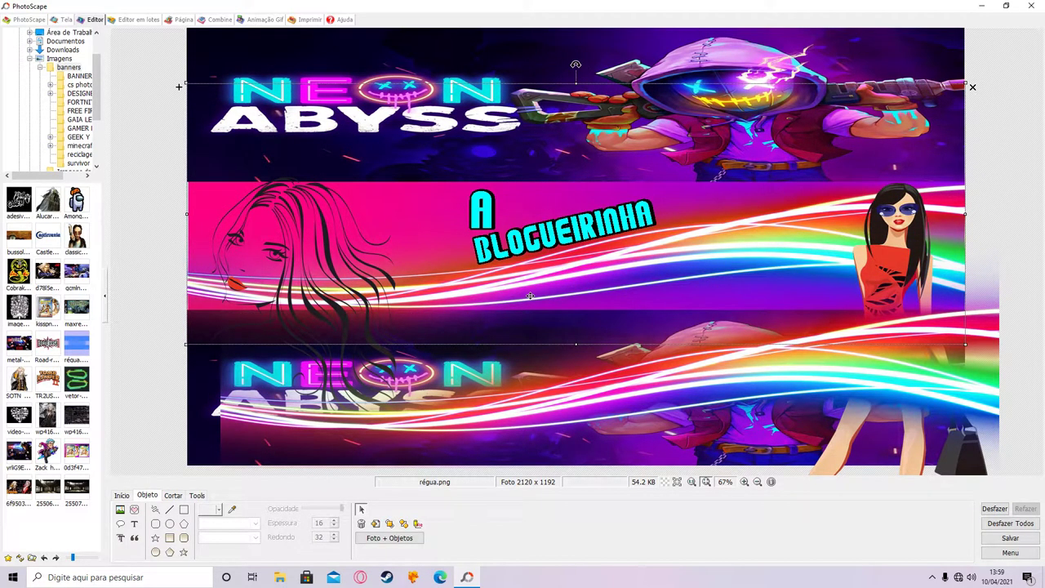
{"action": "key", "text": "Delete"}
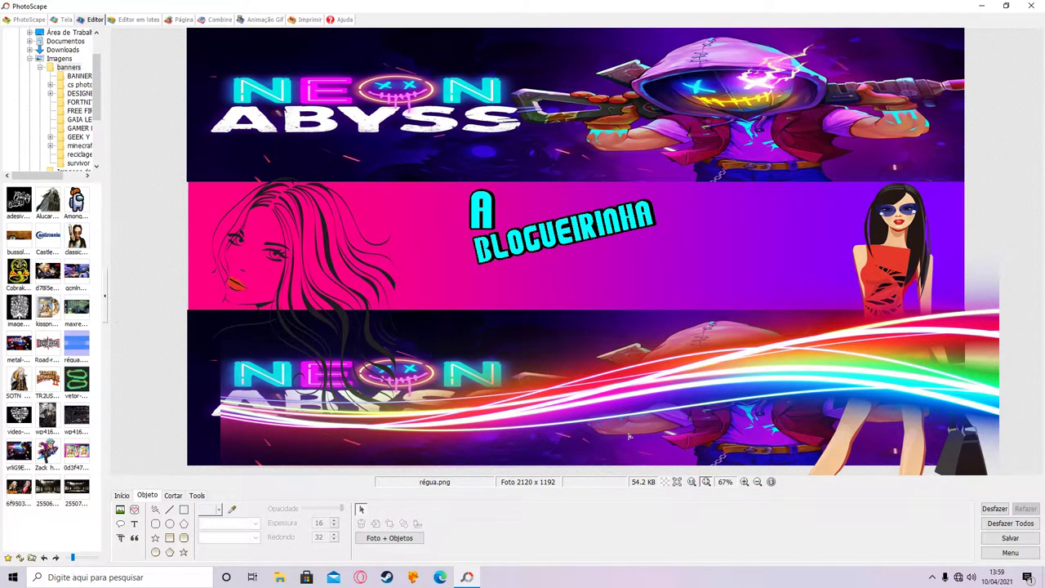
{"action": "left_click_drag", "start_coordinate": [630, 433], "coordinate": [607, 297]}
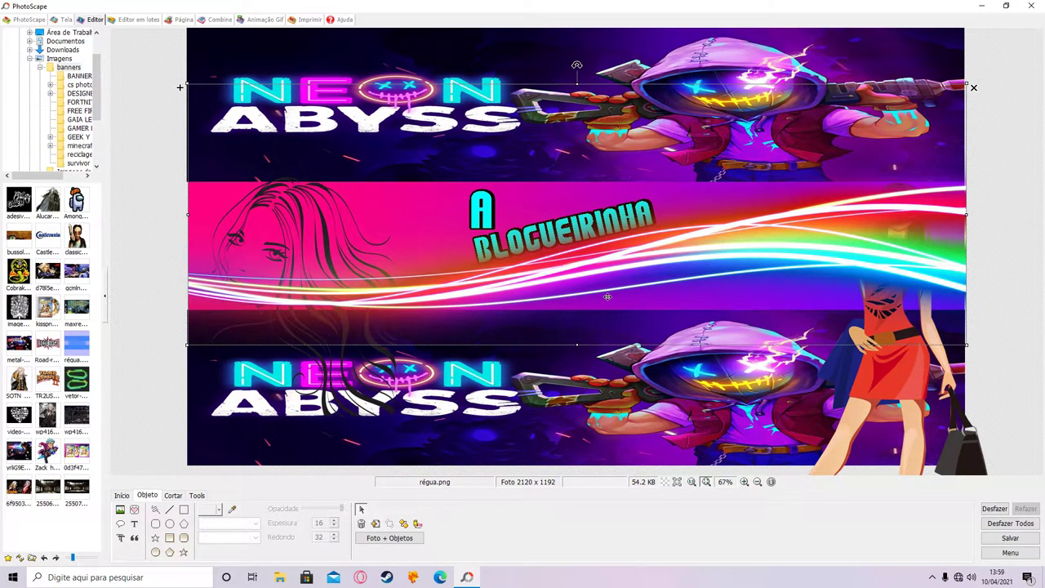
Shrink the woman's-face drawing a little more and shift it toward the title, with the face above the light waves
{"action": "left_click_drag", "start_coordinate": [292, 248], "coordinate": [293, 235]}
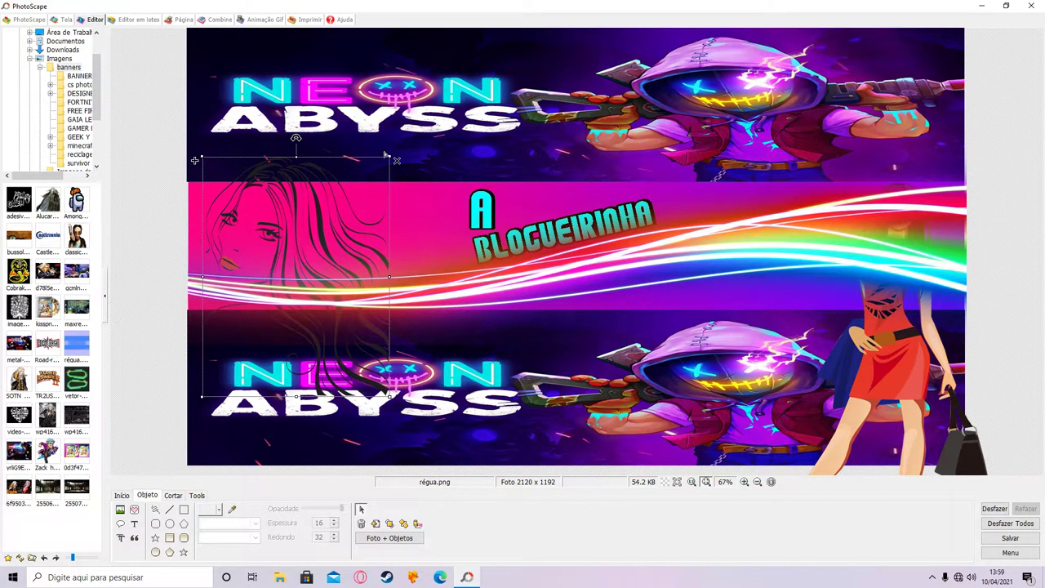
{"action": "left_click_drag", "start_coordinate": [396, 162], "coordinate": [376, 175]}
{"action": "mouse_move", "coordinate": [318, 238]}
{"action": "left_mouse_down"}
{"action": "mouse_move", "coordinate": [368, 225]}
{"action": "mouse_move", "coordinate": [358, 223]}
{"action": "left_mouse_up"}
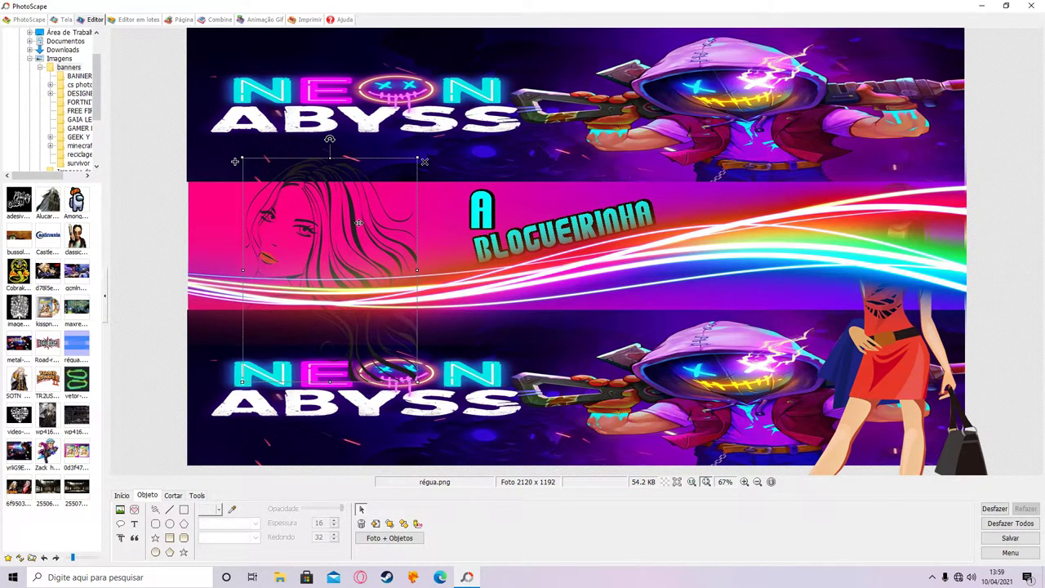
Duplicate the woman in the red dress and align the copy over her, in front of the light waves
{"action": "left_click", "coordinate": [891, 356]}
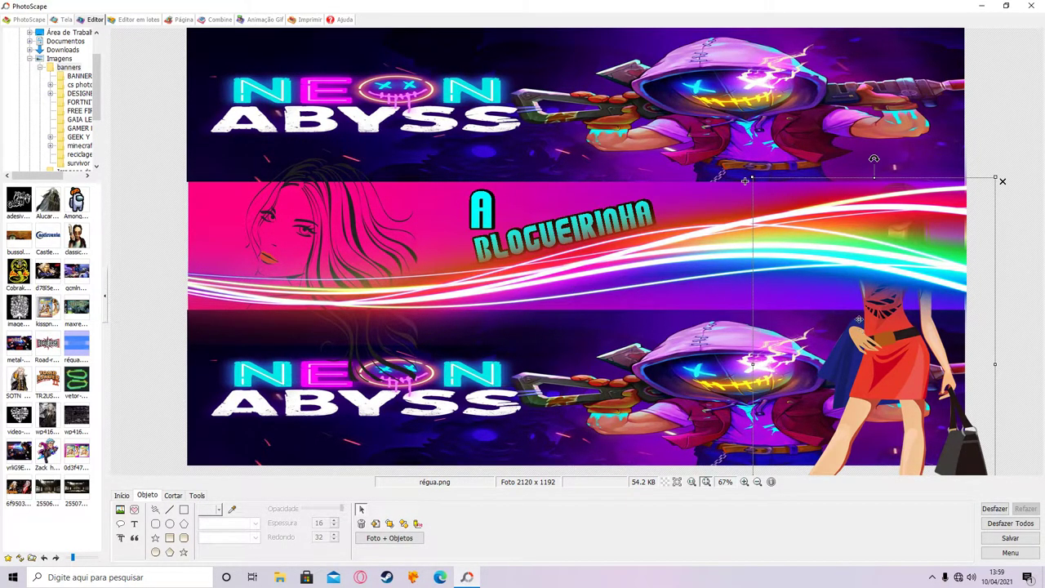
{"action": "left_click_drag", "start_coordinate": [893, 341], "coordinate": [894, 346]}
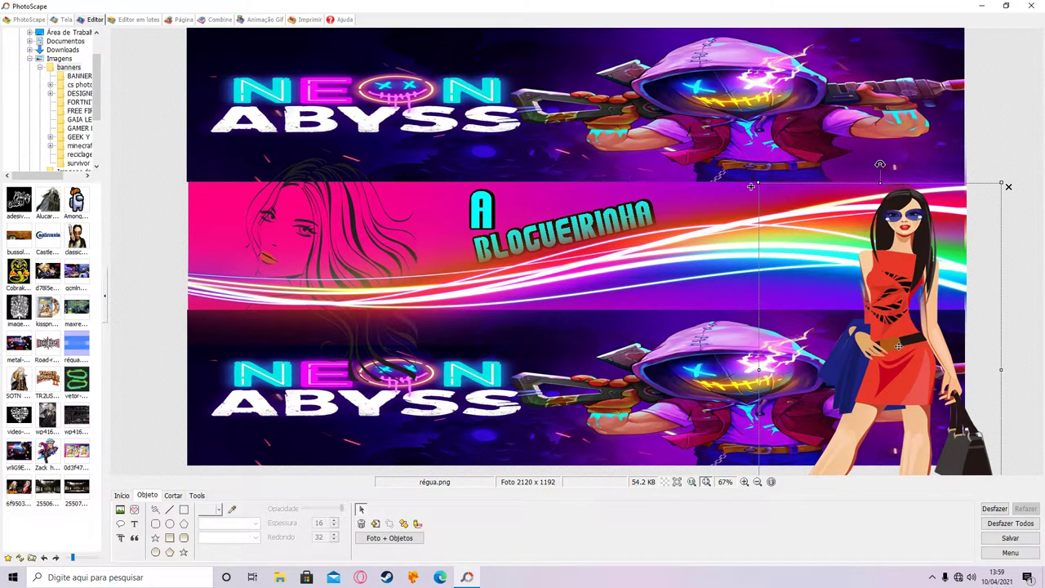
{"action": "left_click", "coordinate": [1021, 116]}
Duplicate the BLOGUEIRINHA text and align the copy over the original, in front of the light waves
{"action": "left_click", "coordinate": [567, 235]}
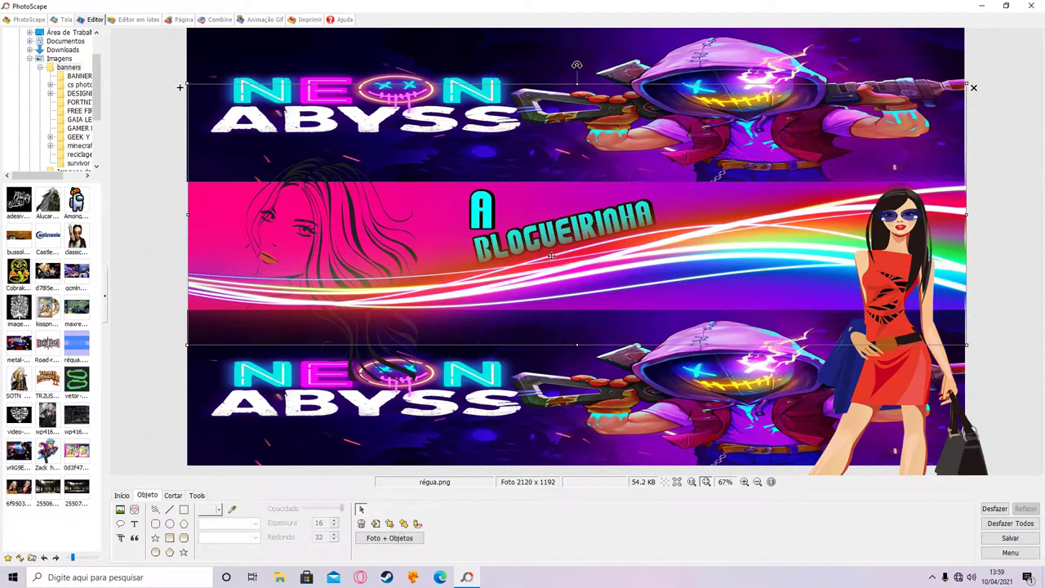
{"action": "left_click", "coordinate": [466, 249]}
{"action": "left_click_drag", "start_coordinate": [466, 250], "coordinate": [461, 245]}
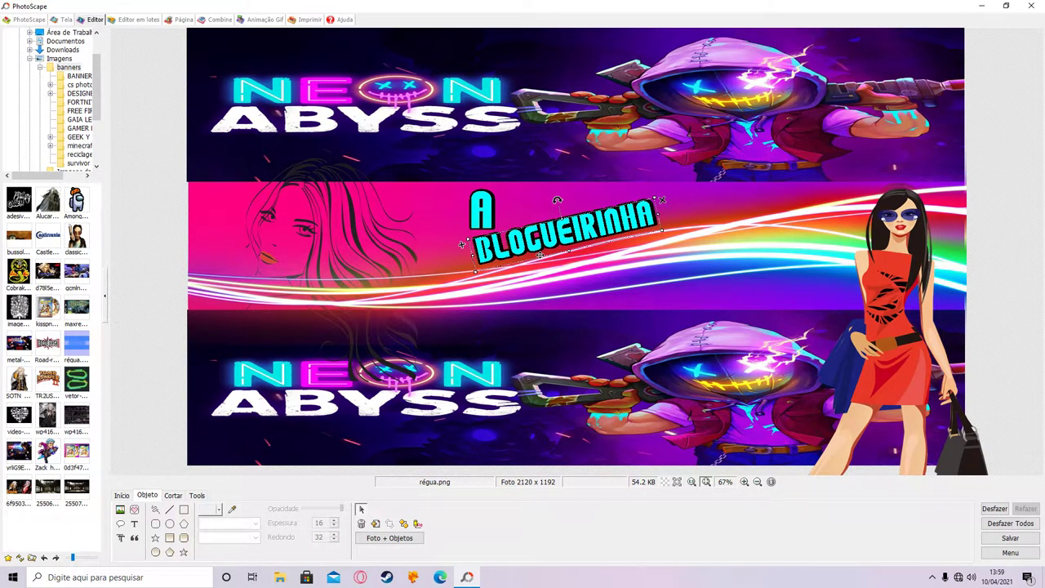
{"action": "left_click", "coordinate": [1018, 124]}
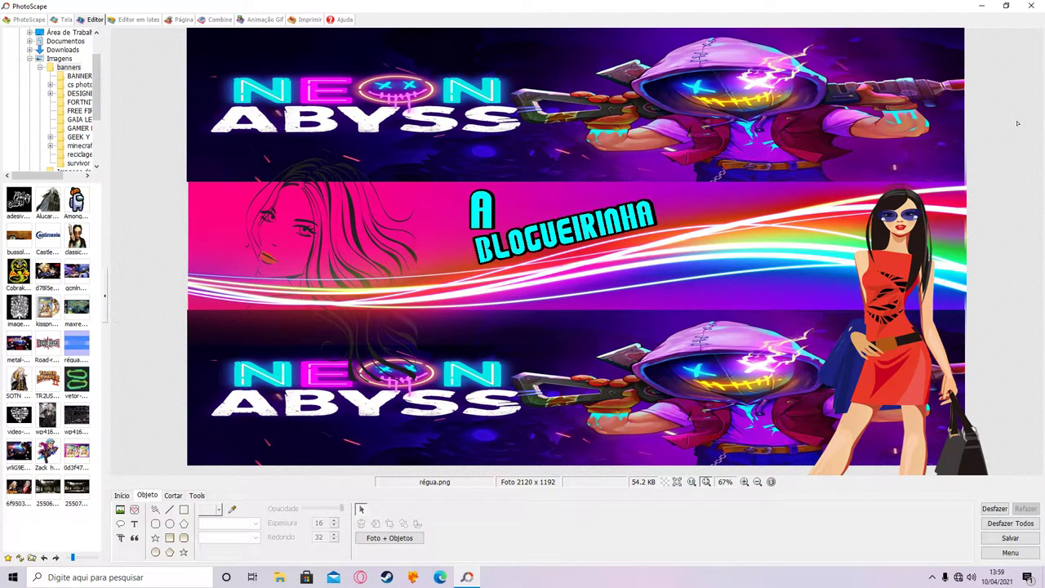
Delete the covered original of BLOGUEIRINHA and nudge the front copy slightly left beneath the letter A
{"action": "left_click", "coordinate": [565, 245]}
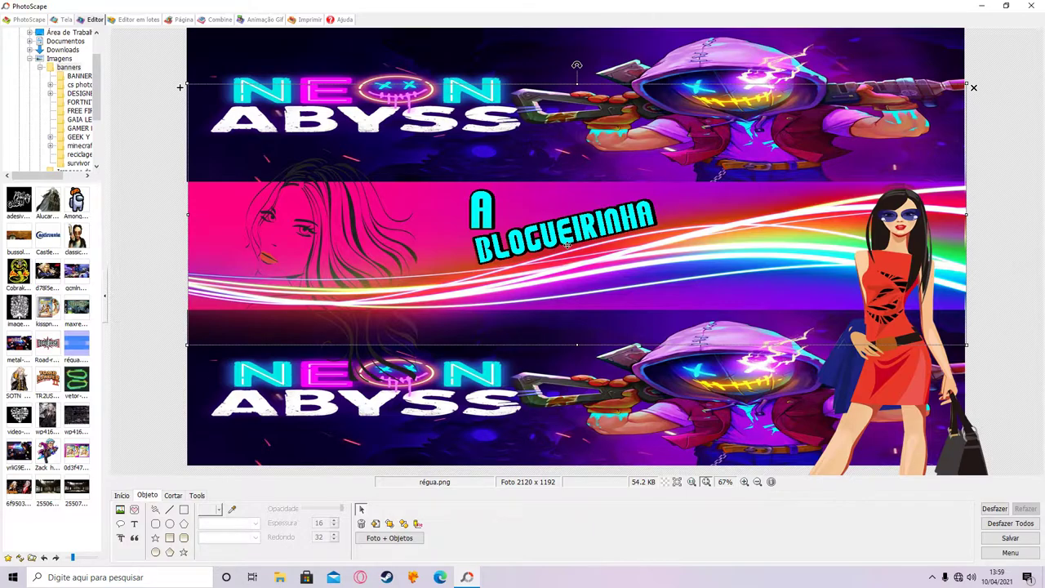
{"action": "left_click_drag", "start_coordinate": [565, 245], "coordinate": [588, 395]}
{"action": "key", "text": "Delete"}
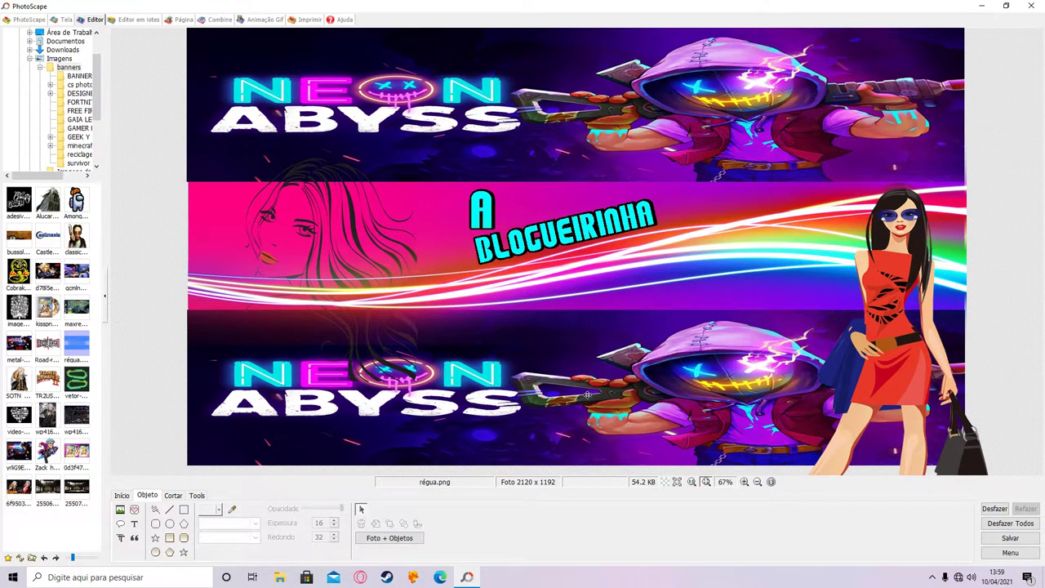
{"action": "left_click", "coordinate": [565, 237]}
{"action": "left_click_drag", "start_coordinate": [564, 239], "coordinate": [560, 241]}
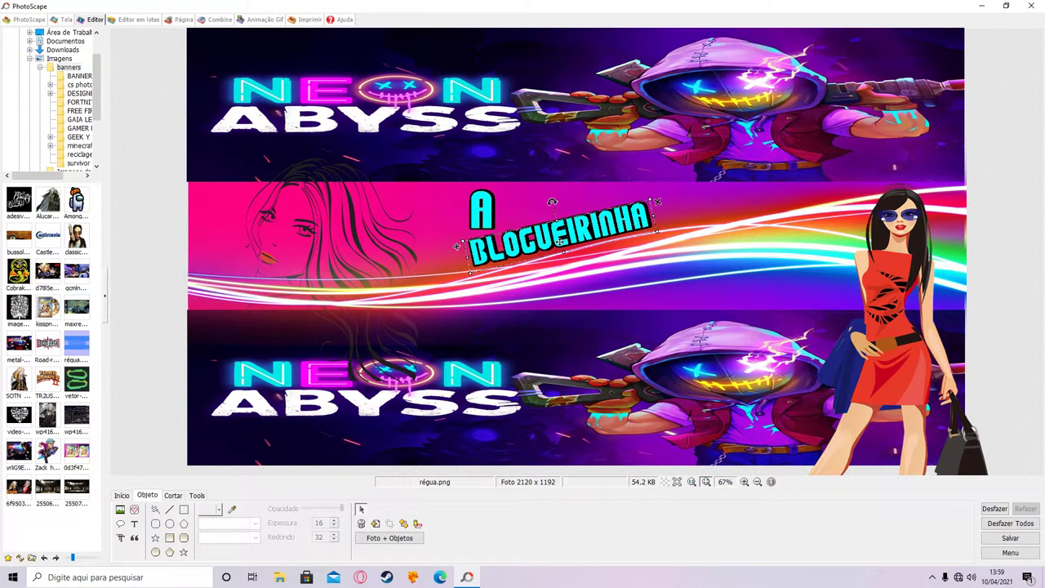
{"action": "left_click", "coordinate": [1029, 150]}
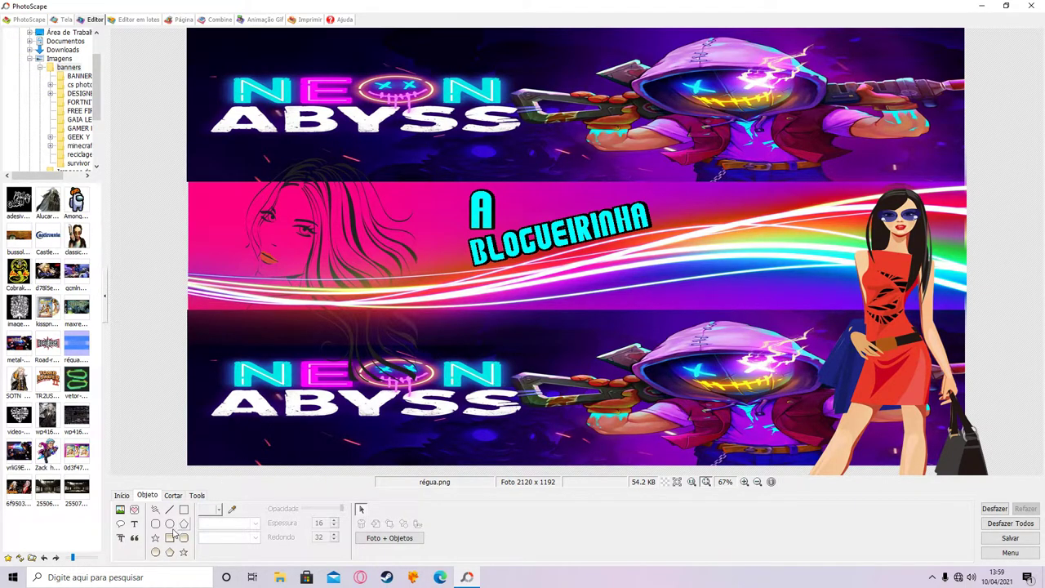
Duplicate the lower NEON ABYSS picture and align the copy over it, covering the woman's legs and the face drawing's hair
{"action": "left_click", "coordinate": [256, 435]}
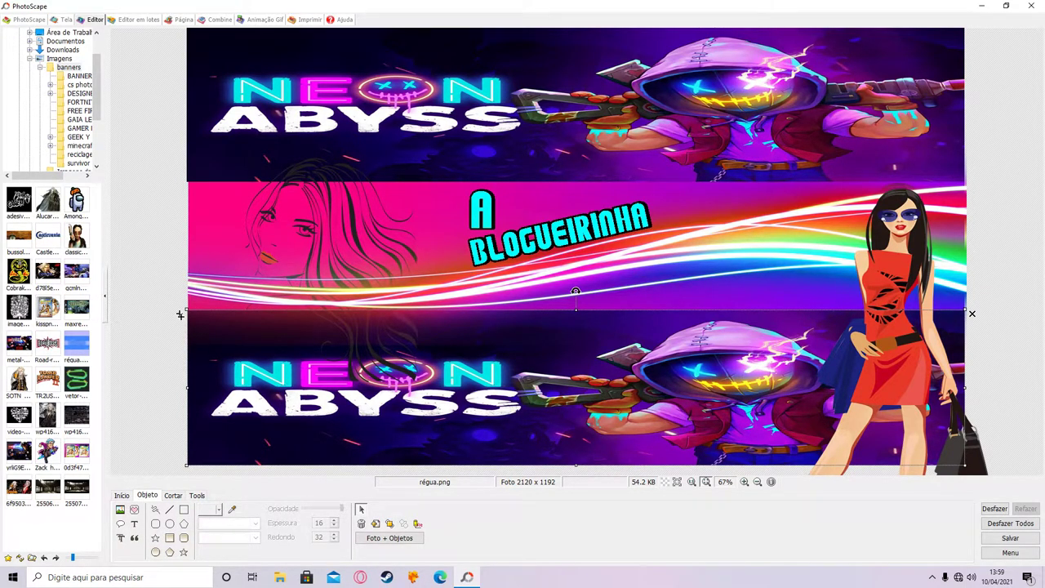
{"action": "left_click", "coordinate": [388, 523]}
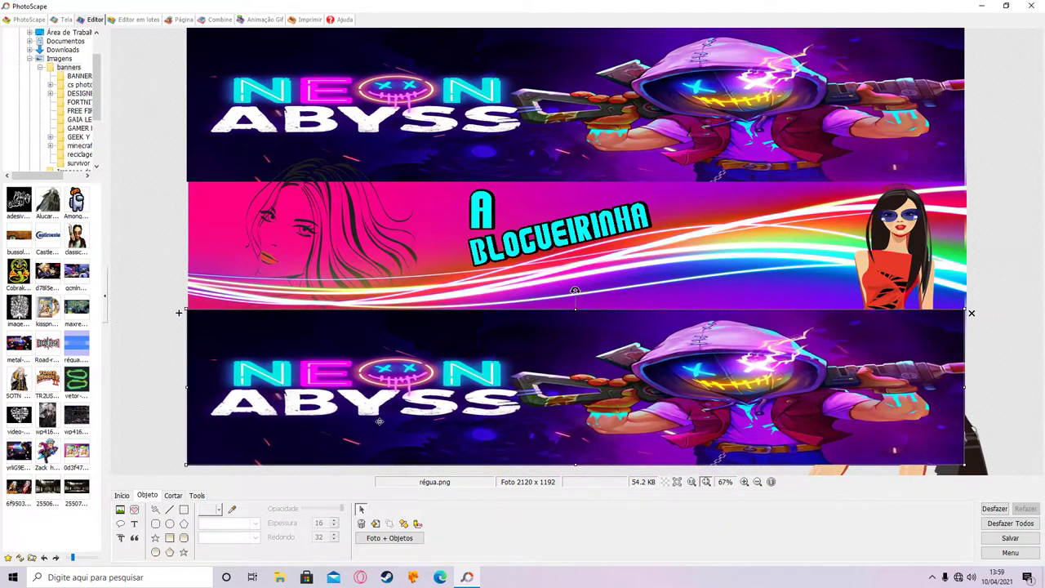
{"action": "key", "text": "Escape"}
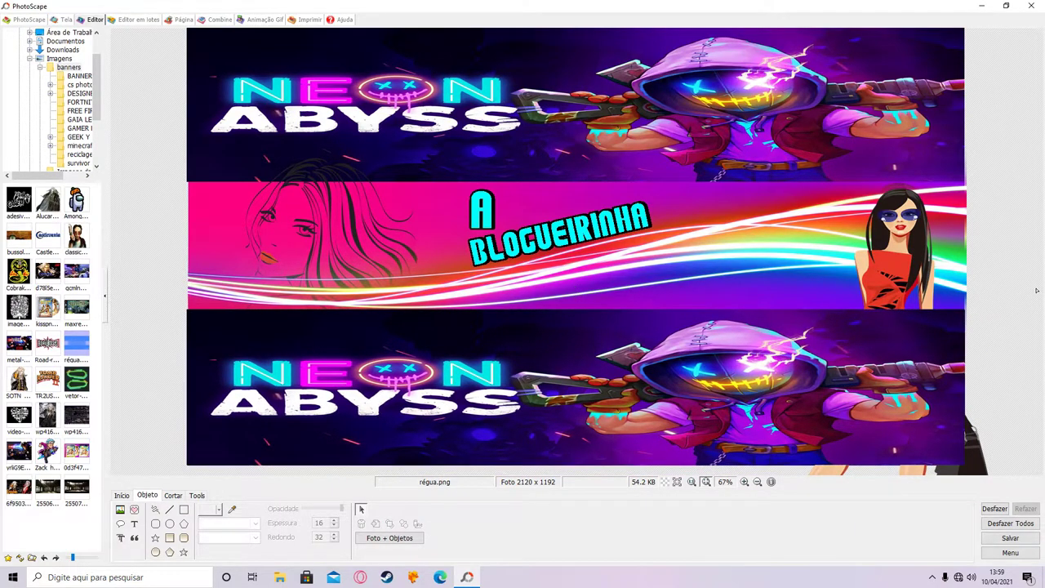
Place another copy of the NEON ABYSS picture over the upper one, covering the part of the face drawing above the band
{"action": "left_click", "coordinate": [248, 396]}
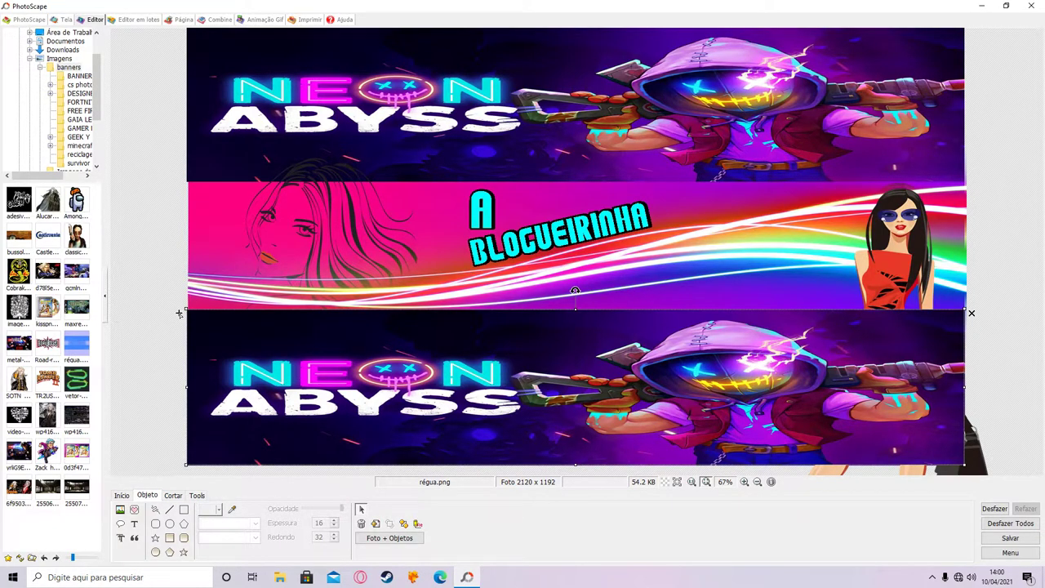
{"action": "left_click_drag", "start_coordinate": [489, 459], "coordinate": [489, 174]}
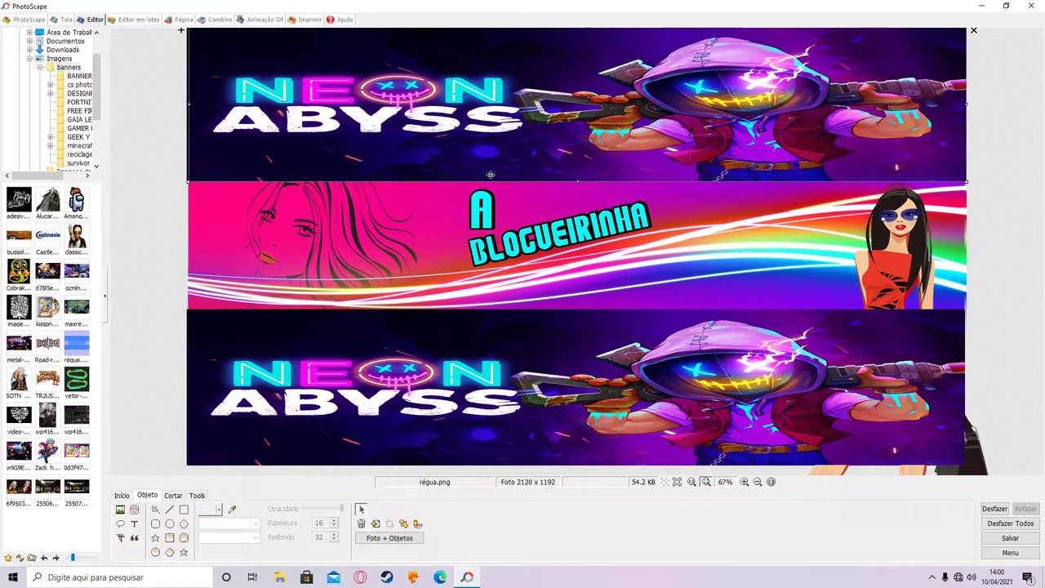
{"action": "left_click", "coordinate": [151, 302]}
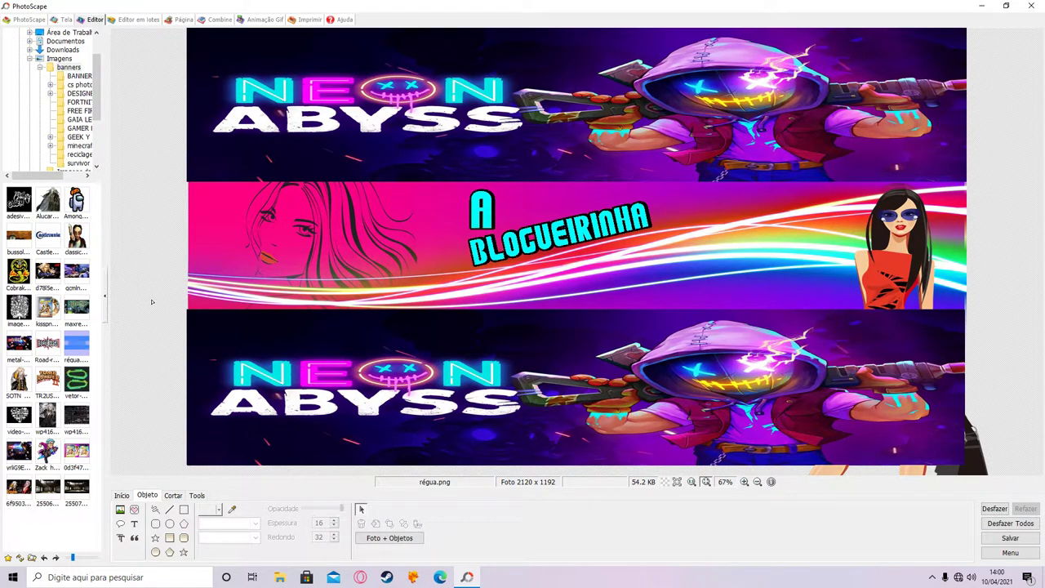
Save the banner, including objects outside the photo, as the PNG file PROJETO BLOGUEIRA in the Área de Trabalho folder
{"action": "left_click", "coordinate": [1009, 538]}
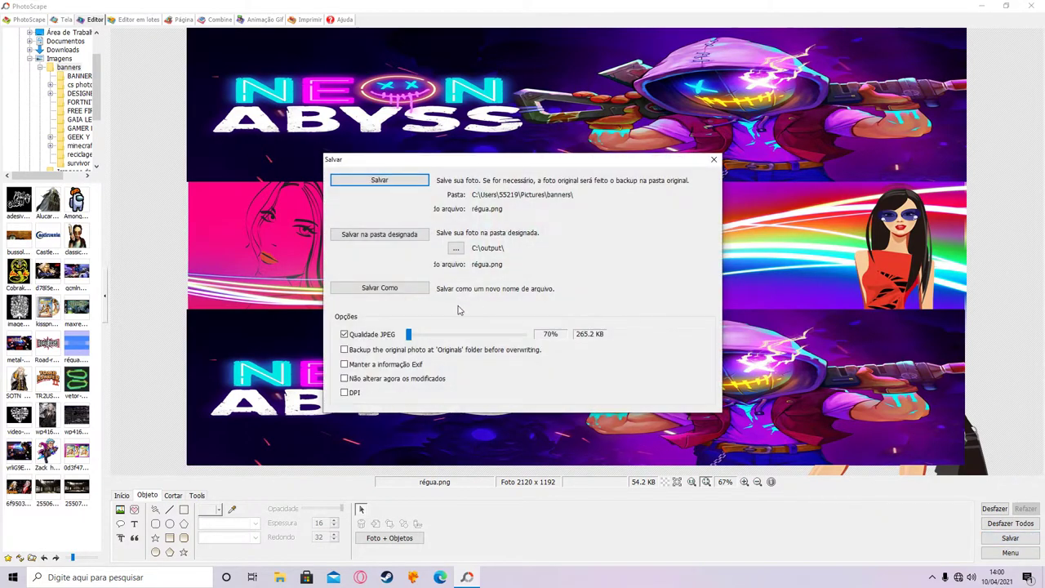
{"action": "left_click", "coordinate": [381, 287]}
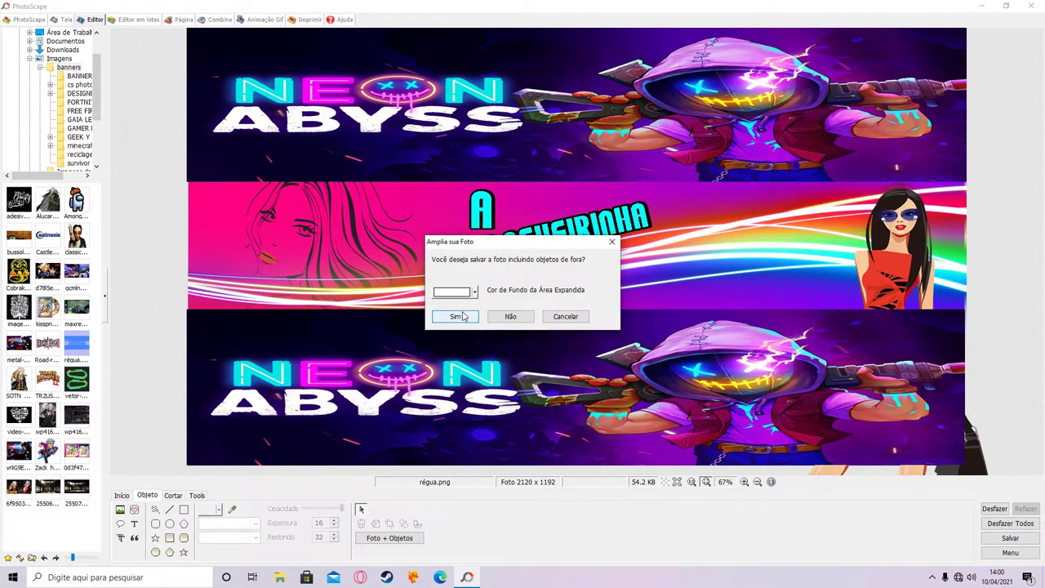
{"action": "left_click", "coordinate": [460, 316]}
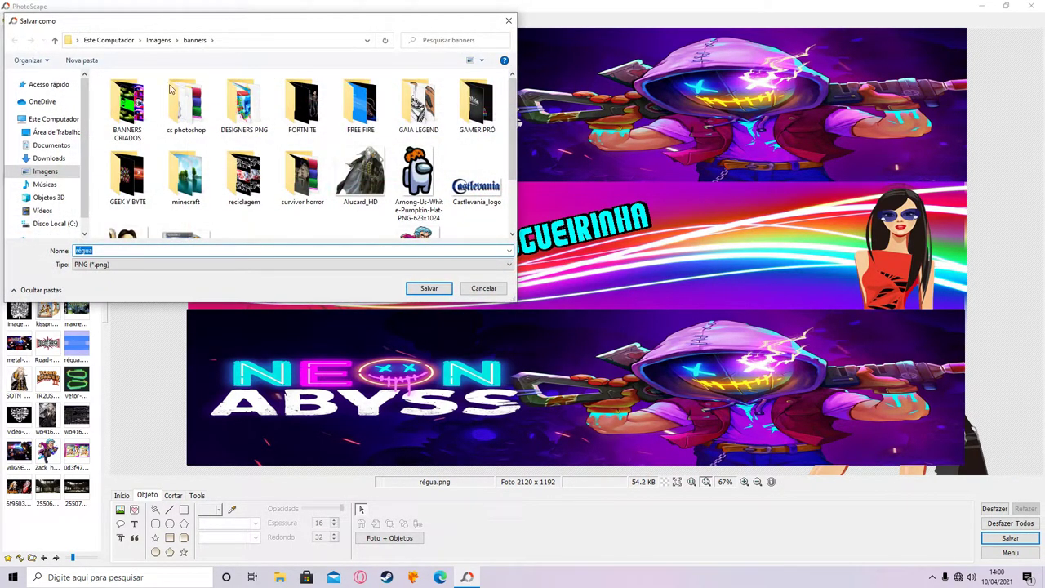
{"action": "left_click", "coordinate": [70, 133]}
{"action": "double_click", "coordinate": [108, 253]}
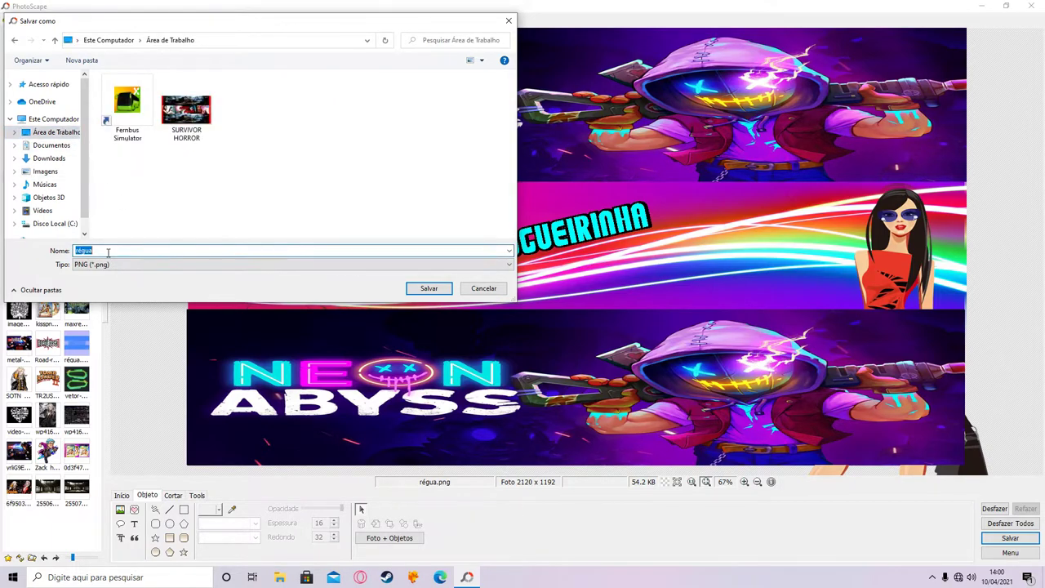
{"action": "type", "text": "PROJETO BLOGUEIRA"}
{"action": "left_click", "coordinate": [428, 288]}
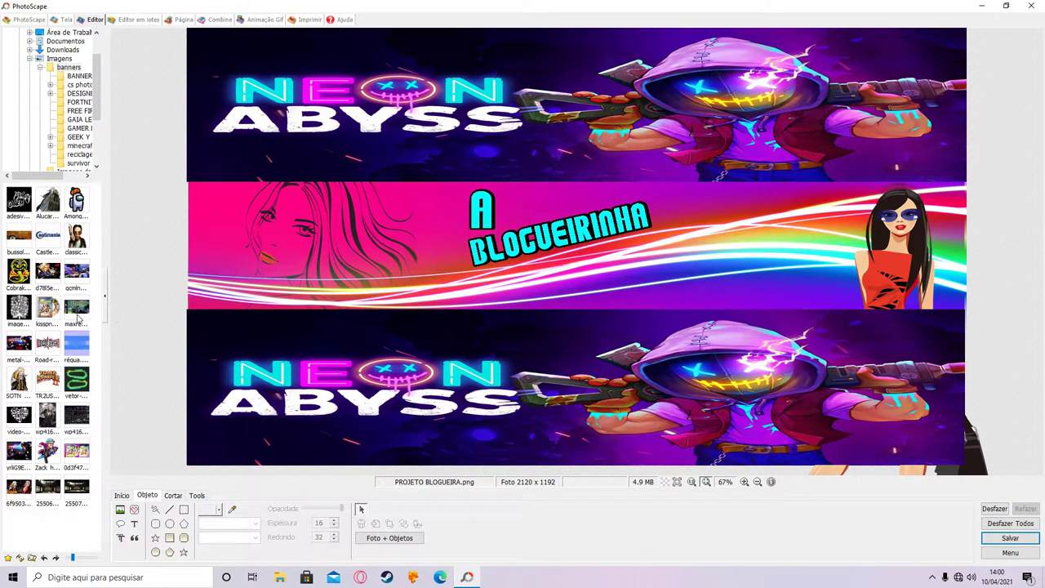
Reopen the régua.png template and list the pictures in the Área de Trabalho folder
{"action": "left_click", "coordinate": [77, 315]}
{"action": "left_click", "coordinate": [81, 345]}
{"action": "scroll", "coordinate": [65, 118], "scroll_direction": "up", "scroll_amount": 2}
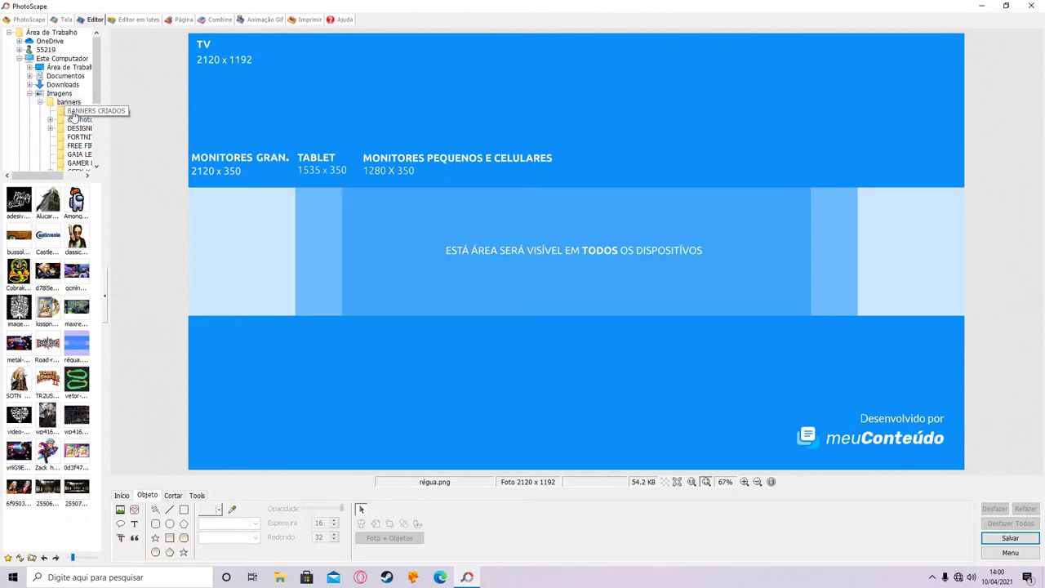
{"action": "left_click", "coordinate": [74, 68]}
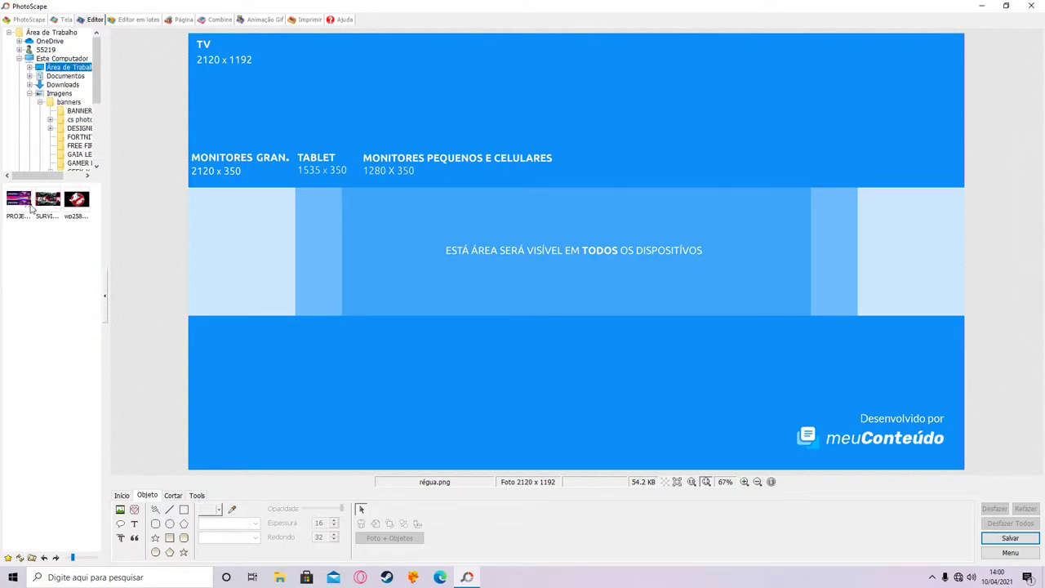
Open PROJETO BLOGUEIRA.png and crop it to about 2119 x 1197, cutting off the white margins and the woman's protruding legs
{"action": "left_click", "coordinate": [18, 200]}
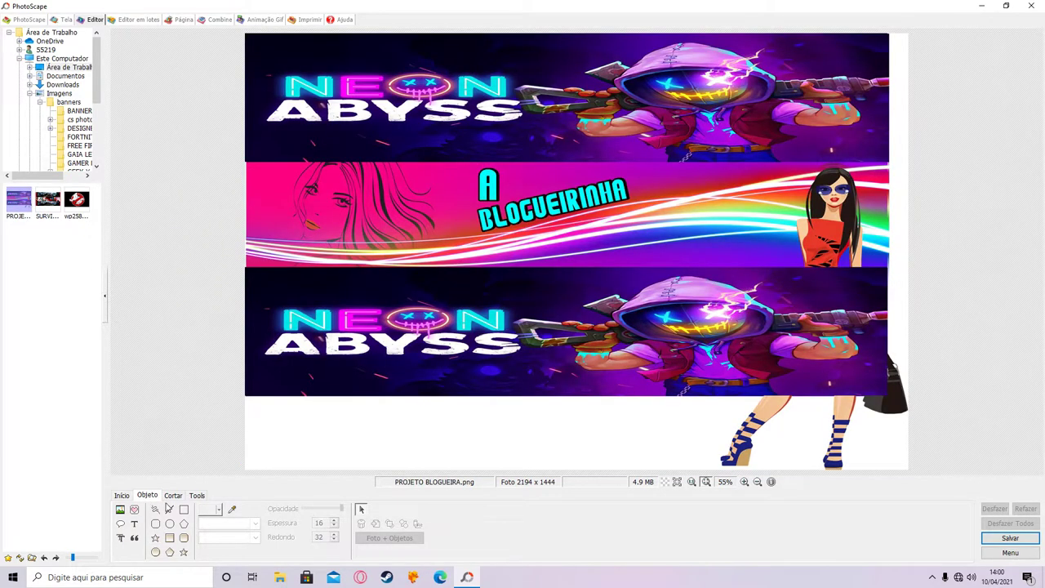
{"action": "left_click", "coordinate": [173, 495]}
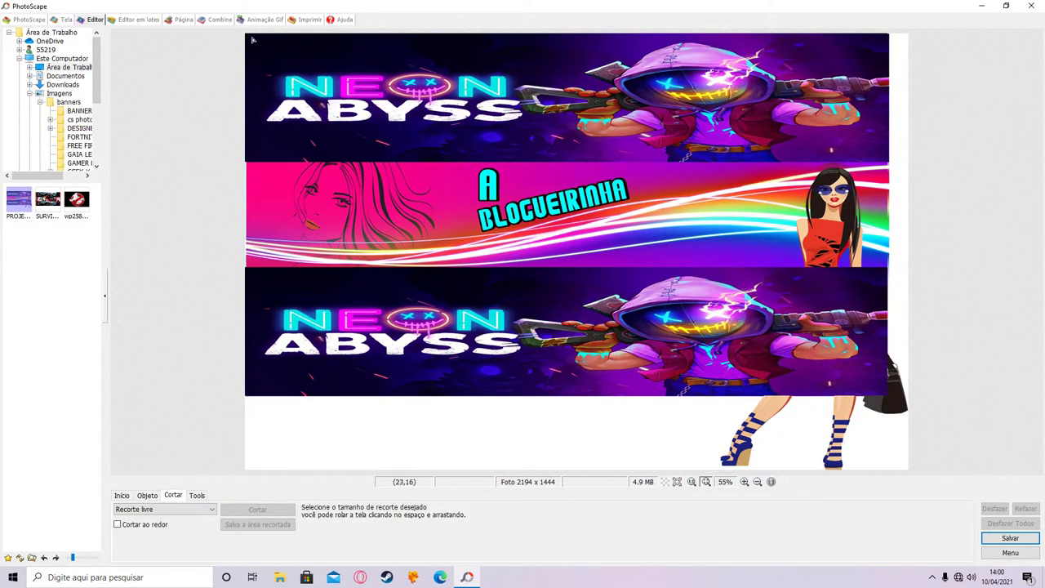
{"action": "left_click_drag", "start_coordinate": [247, 37], "coordinate": [888, 399]}
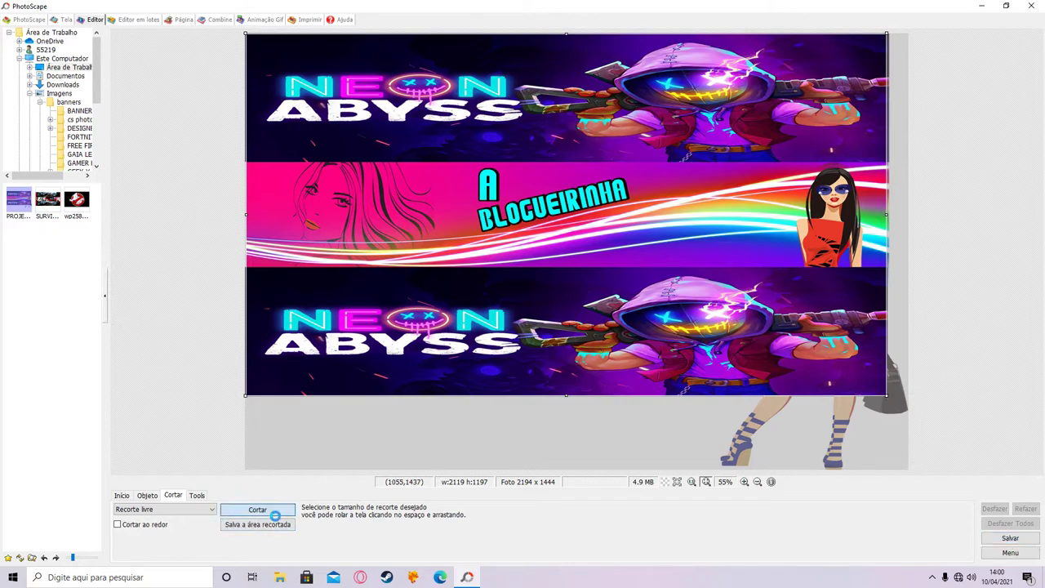
{"action": "left_click", "coordinate": [266, 510]}
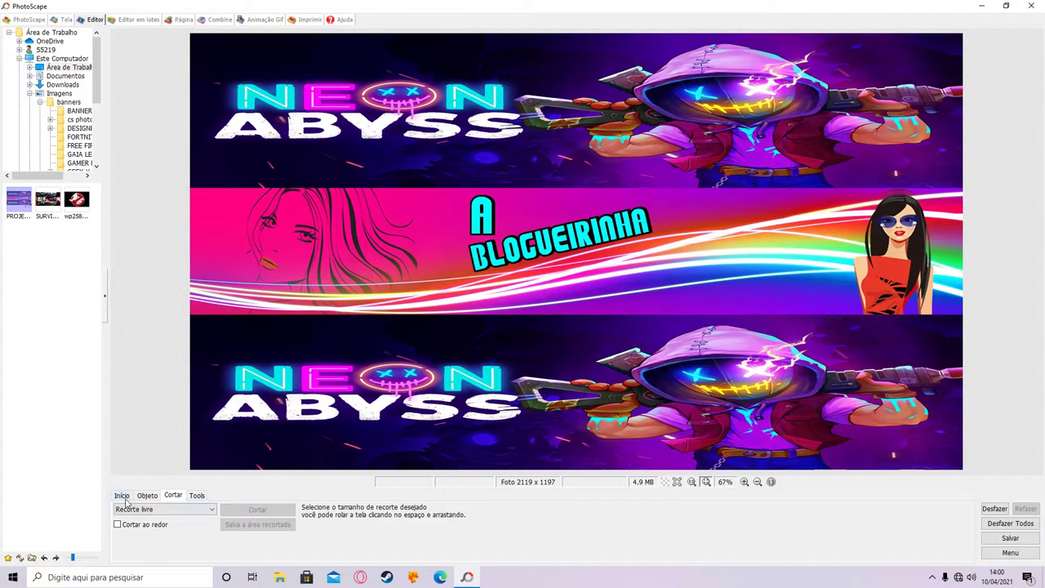
Apply a purple Linear Gradiente filter from Abaixo to the banner with its Faixa set to 42%
{"action": "left_click", "coordinate": [121, 496]}
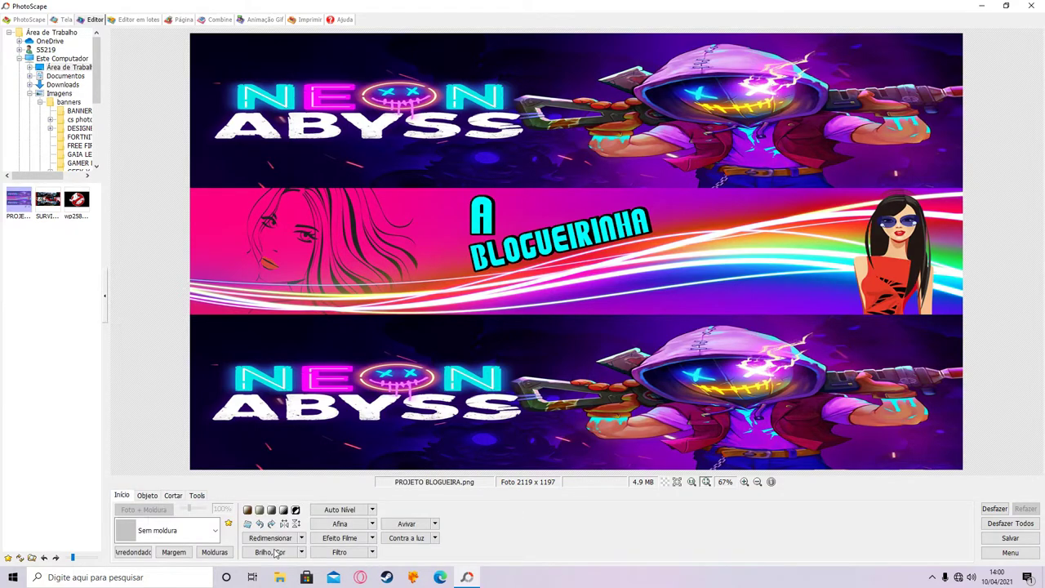
{"action": "left_click", "coordinate": [349, 556]}
{"action": "left_click", "coordinate": [423, 287]}
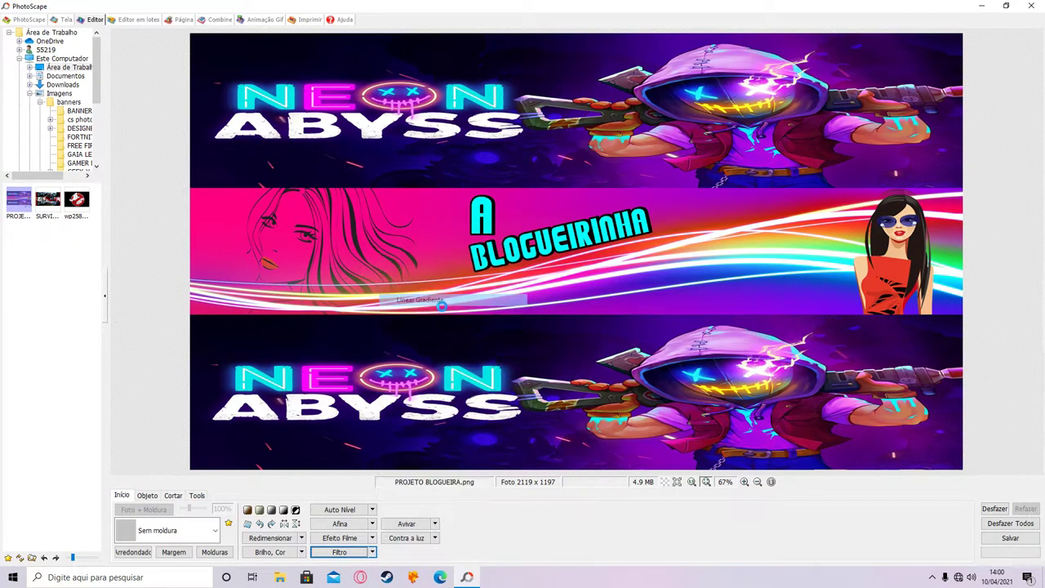
{"action": "left_click", "coordinate": [217, 496]}
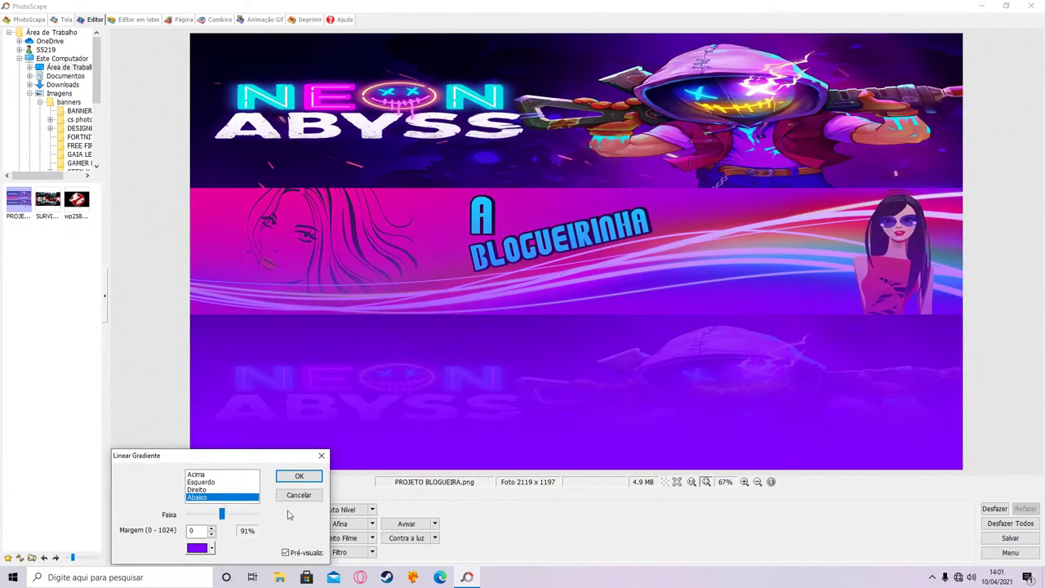
{"action": "left_click_drag", "start_coordinate": [220, 516], "coordinate": [203, 520]}
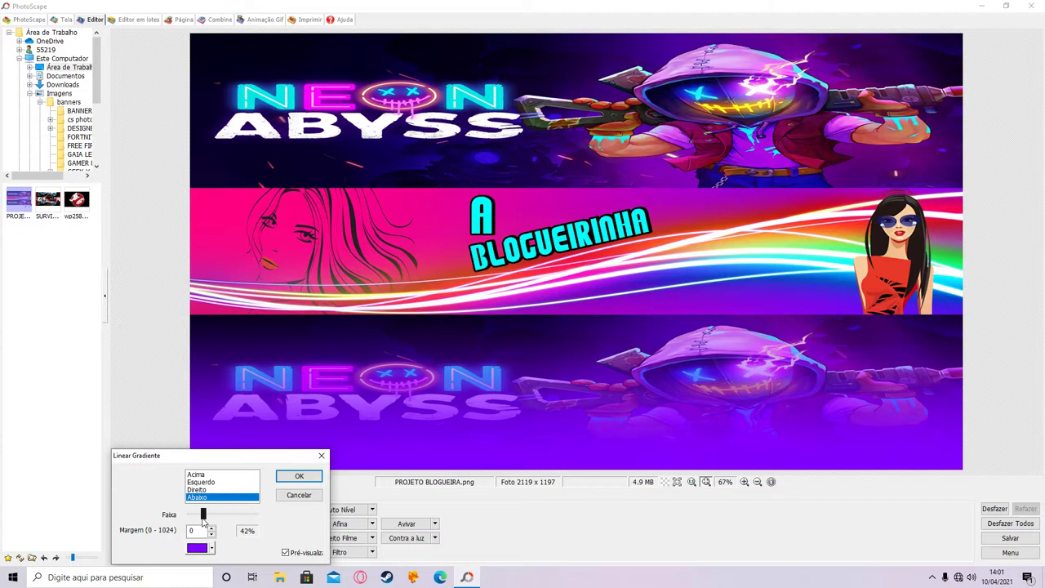
{"action": "left_click", "coordinate": [299, 476]}
Reapply the same purple Linear Gradiente from Abaixo five more times to fade out the lower NEON ABYSS picture
{"action": "left_click", "coordinate": [339, 552]}
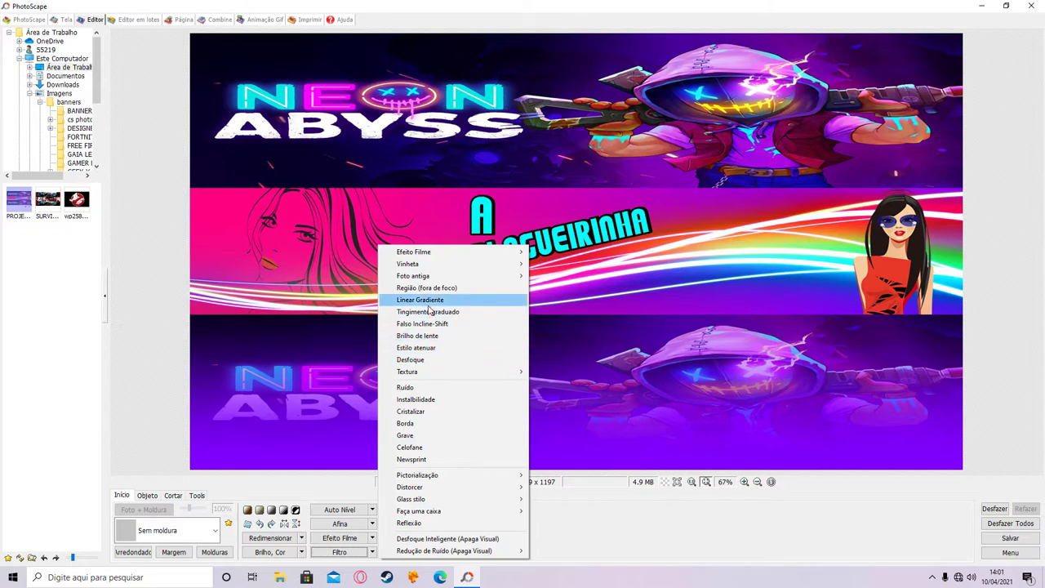
{"action": "left_click", "coordinate": [420, 299]}
{"action": "left_click", "coordinate": [299, 476]}
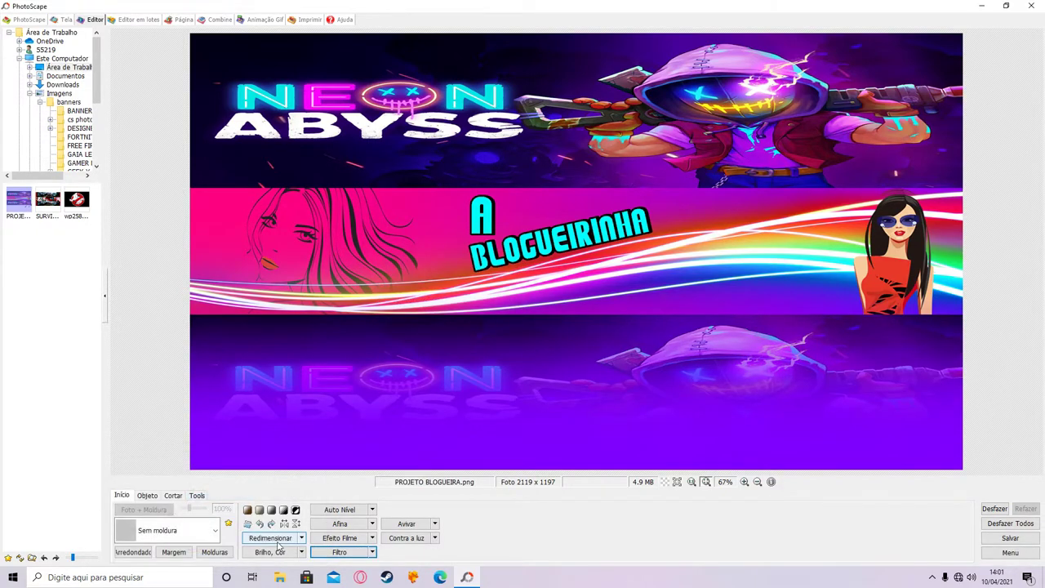
{"action": "left_click", "coordinate": [339, 552]}
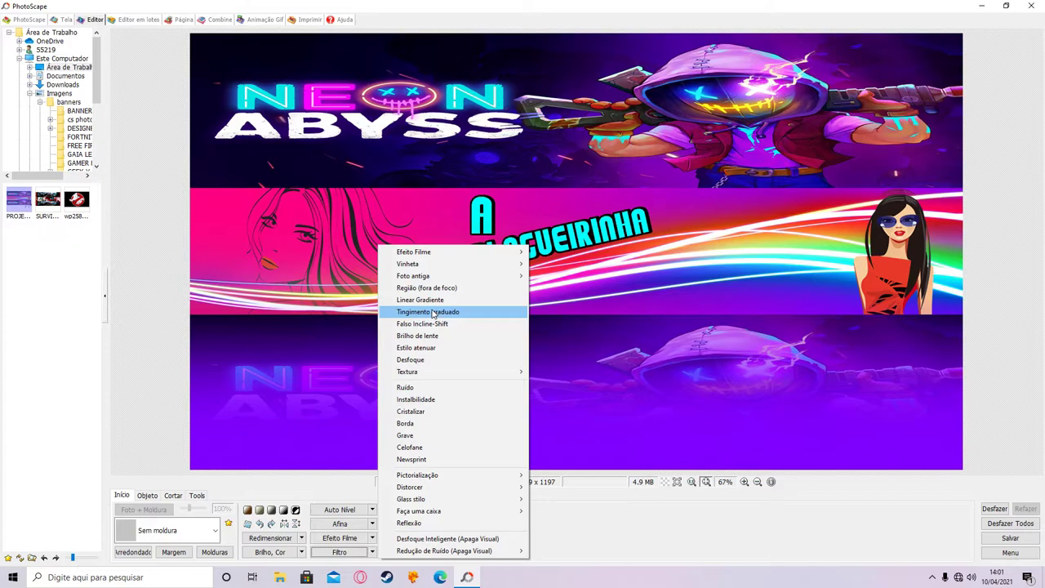
{"action": "left_click", "coordinate": [433, 313]}
{"action": "left_click", "coordinate": [299, 479]}
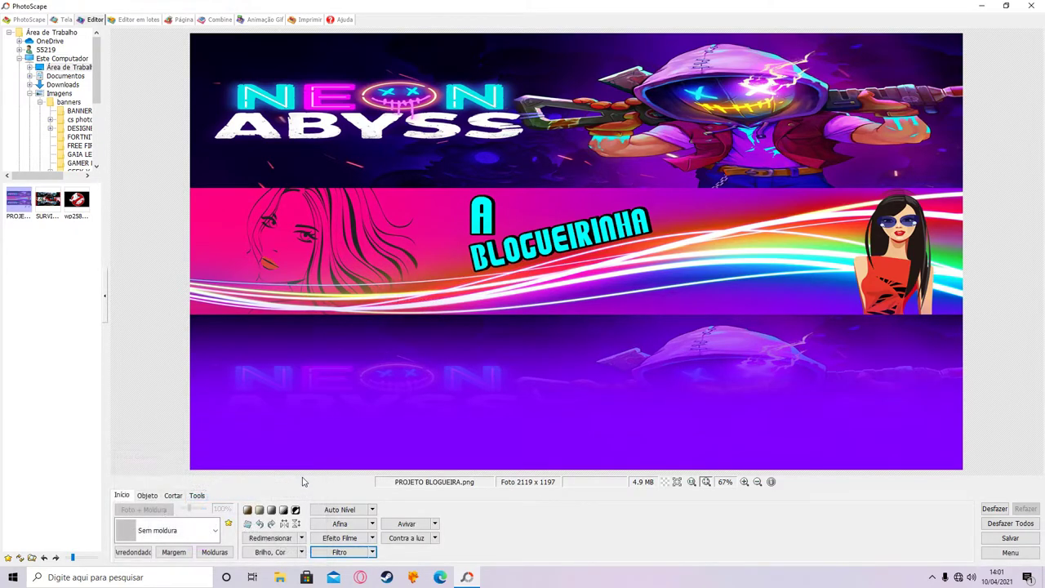
{"action": "left_click", "coordinate": [339, 551]}
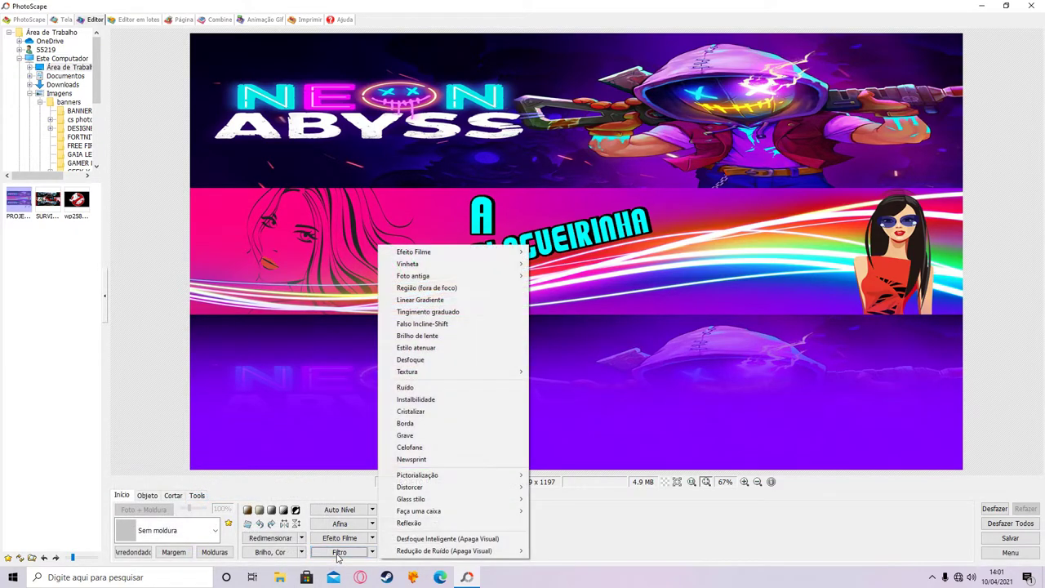
{"action": "left_click", "coordinate": [433, 300]}
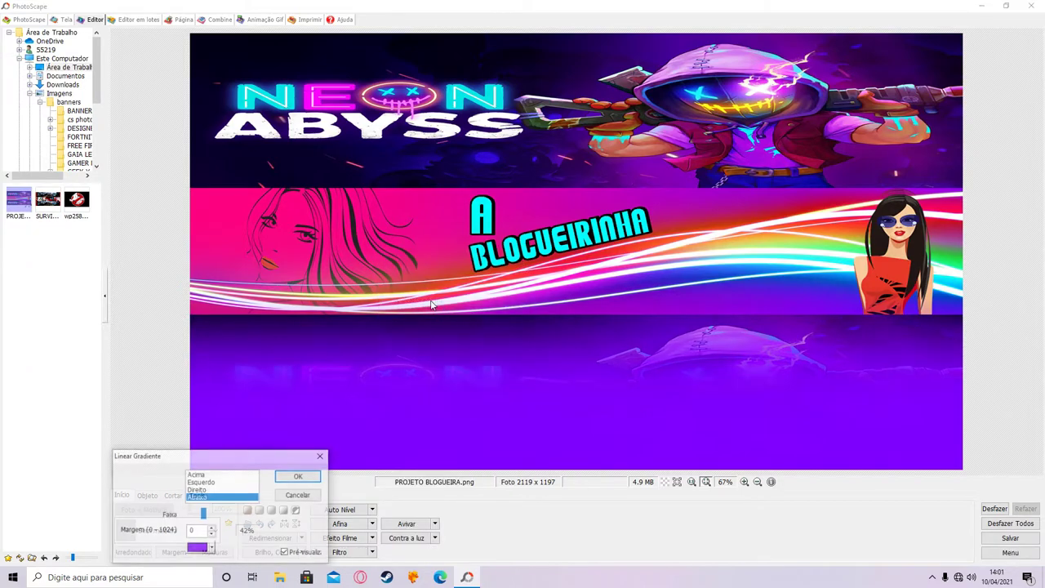
{"action": "left_click", "coordinate": [299, 476]}
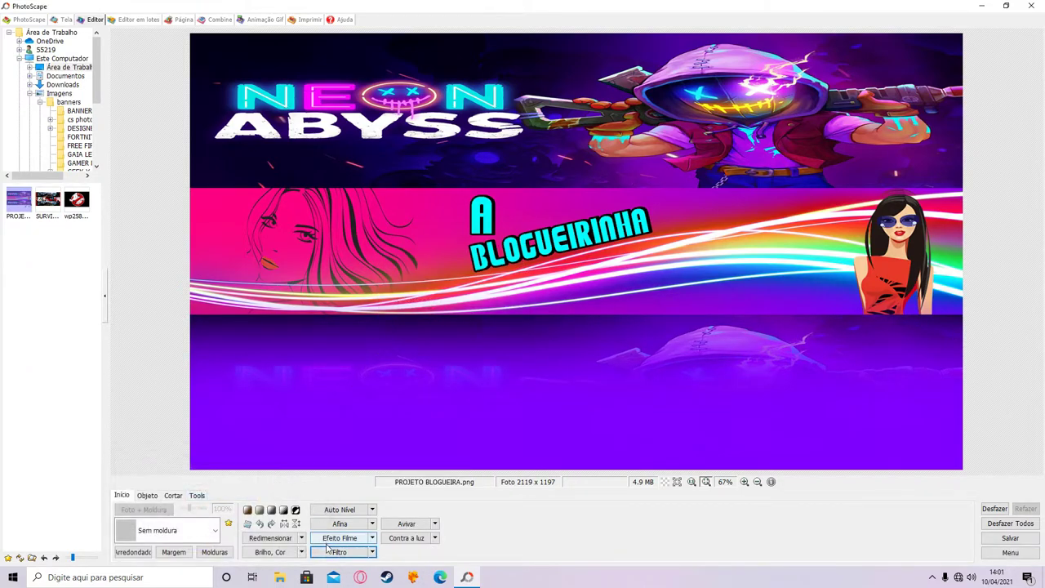
{"action": "left_click", "coordinate": [338, 552]}
{"action": "left_click", "coordinate": [418, 301]}
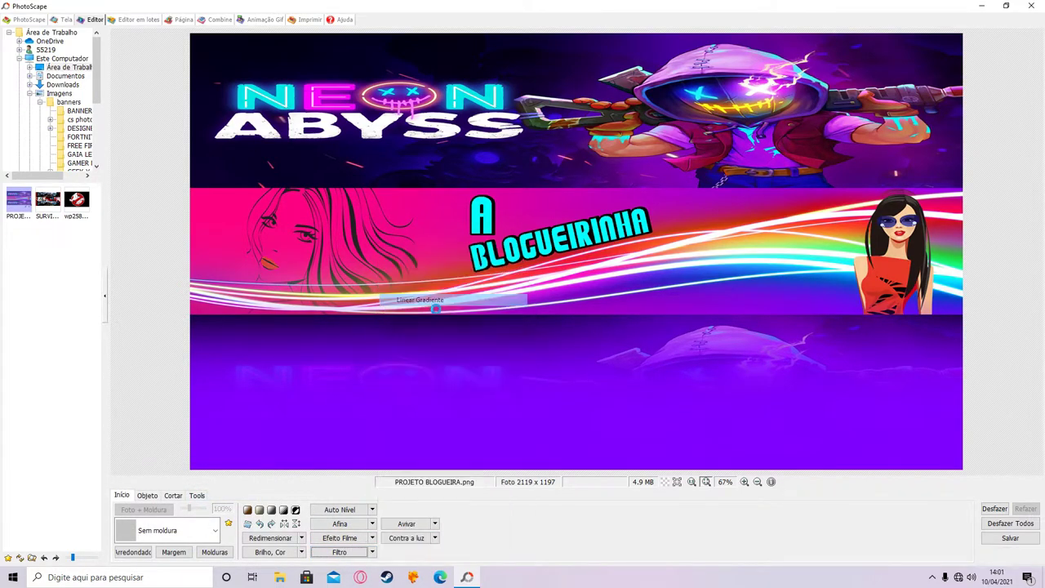
{"action": "left_click", "coordinate": [299, 476]}
{"action": "left_click", "coordinate": [339, 552]}
{"action": "left_click", "coordinate": [424, 300]}
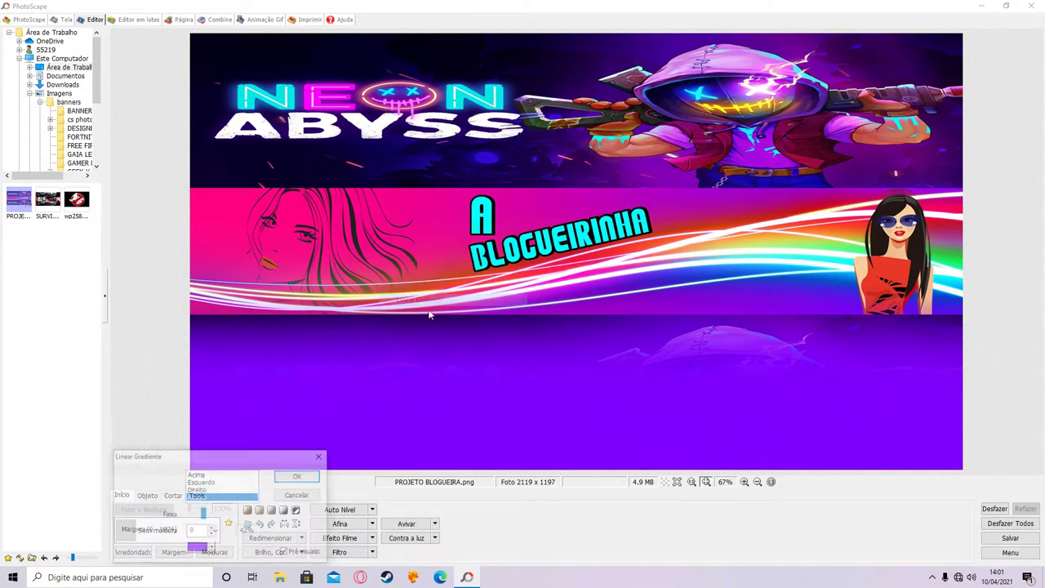
{"action": "left_click", "coordinate": [299, 476]}
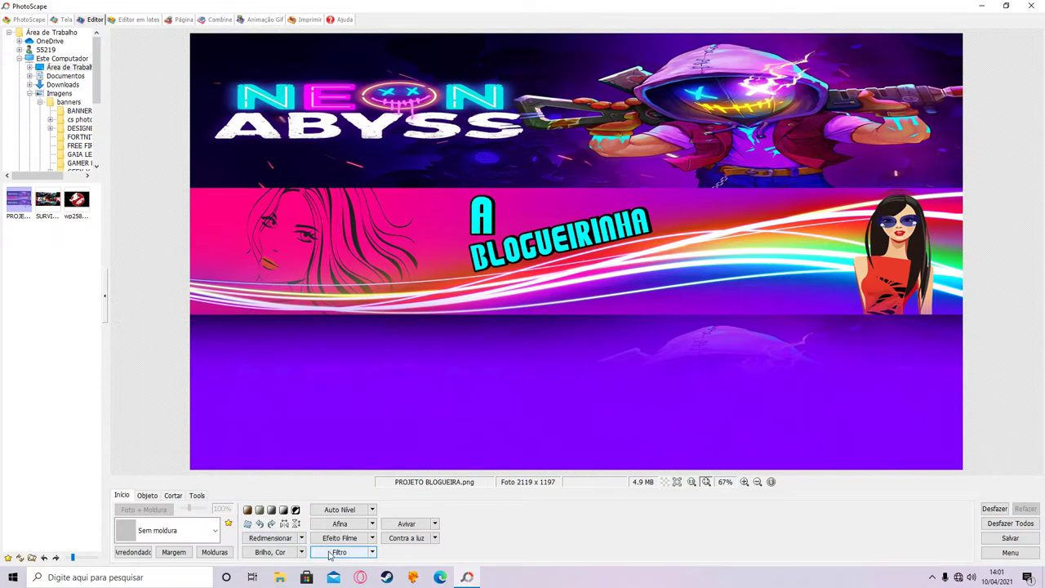
Apply a white Linear Gradiente filter from Acima over the upper NEON ABYSS picture, with Faixa at 42%
{"action": "left_click", "coordinate": [338, 552]}
{"action": "left_click", "coordinate": [424, 300]}
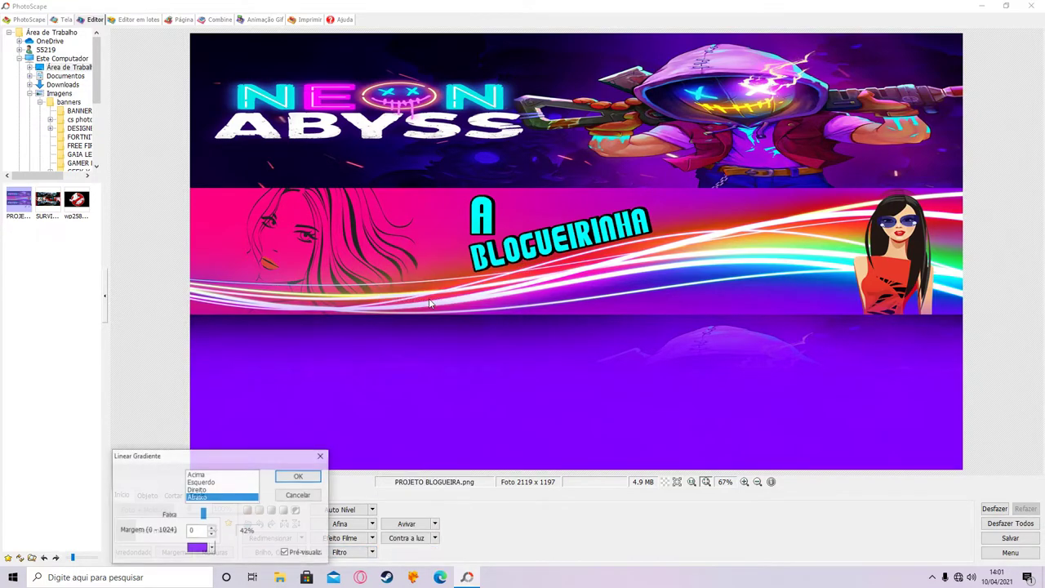
{"action": "left_click", "coordinate": [200, 475]}
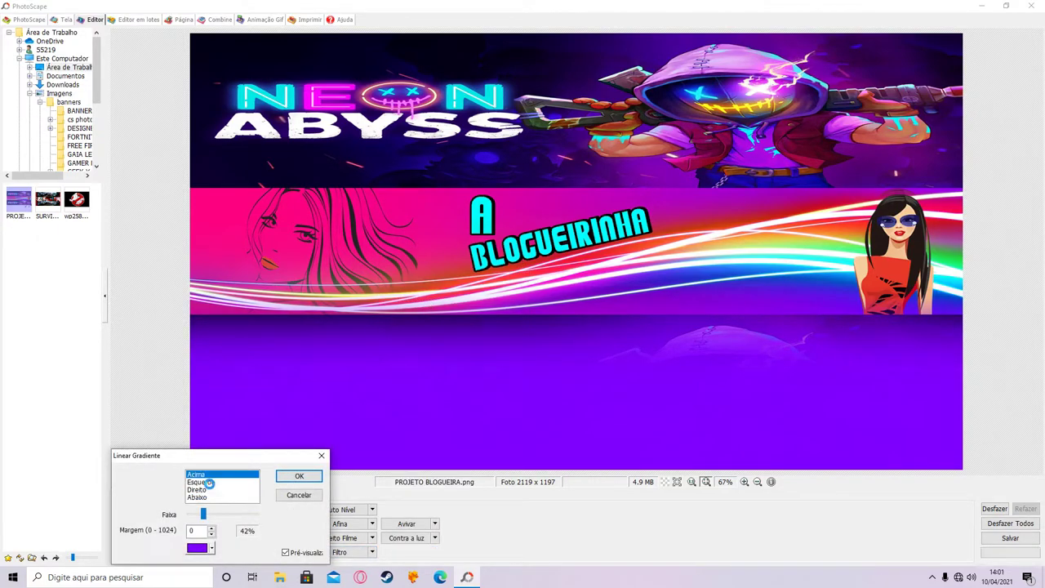
{"action": "left_click", "coordinate": [211, 551]}
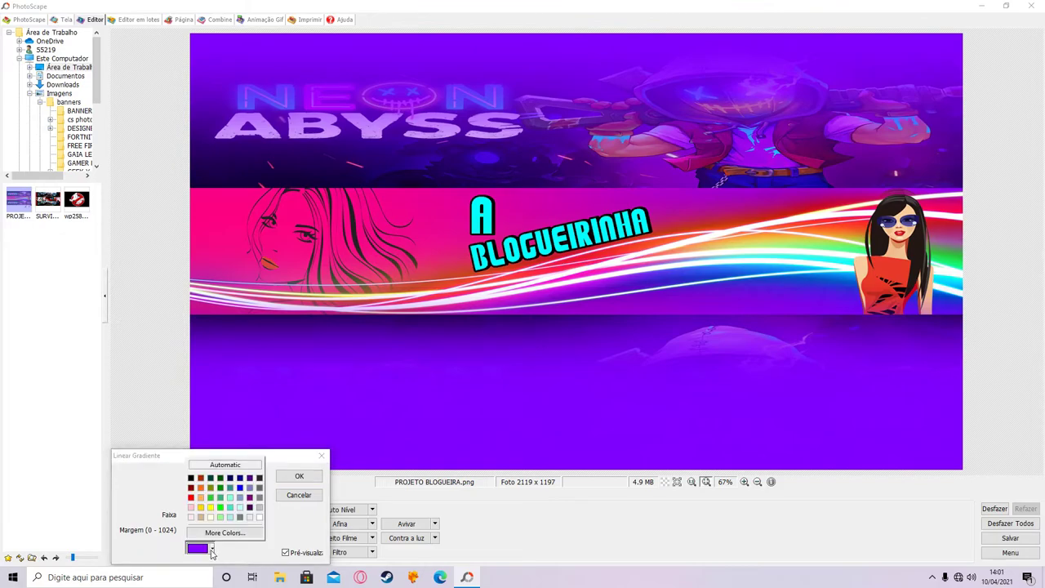
{"action": "left_click", "coordinate": [260, 517]}
{"action": "left_click", "coordinate": [299, 476]}
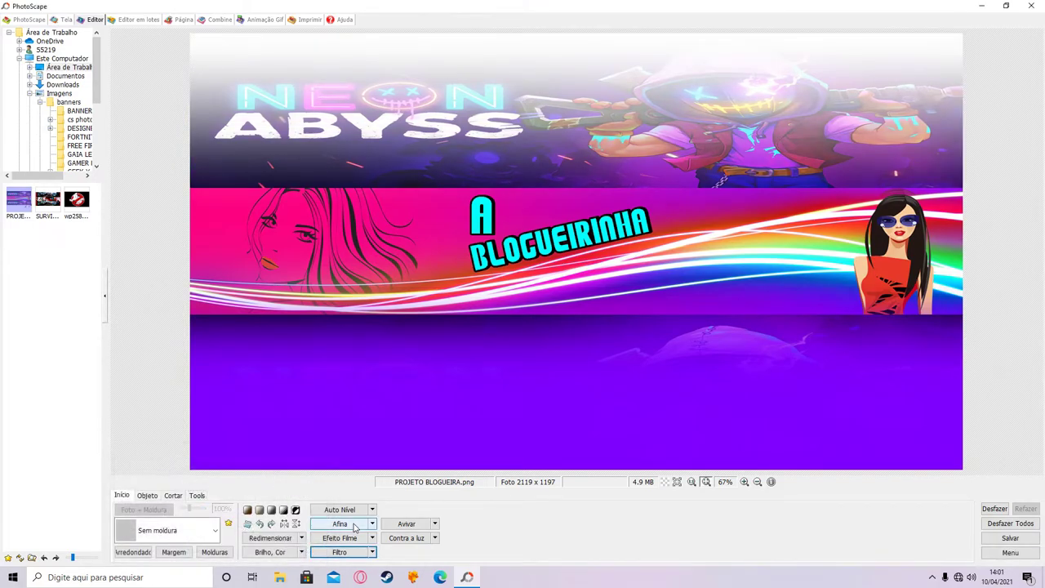
Reapply the same white Linear Gradiente from Acima six more times to fade out the upper NEON ABYSS picture
{"action": "left_click", "coordinate": [369, 553]}
{"action": "left_click", "coordinate": [420, 300]}
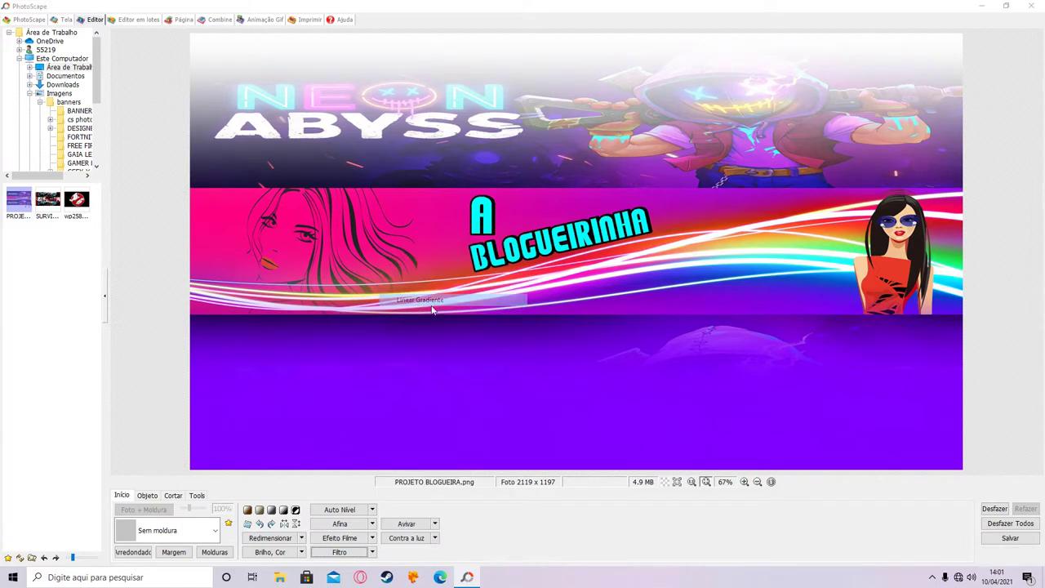
{"action": "left_click", "coordinate": [310, 482]}
{"action": "left_click", "coordinate": [350, 552]}
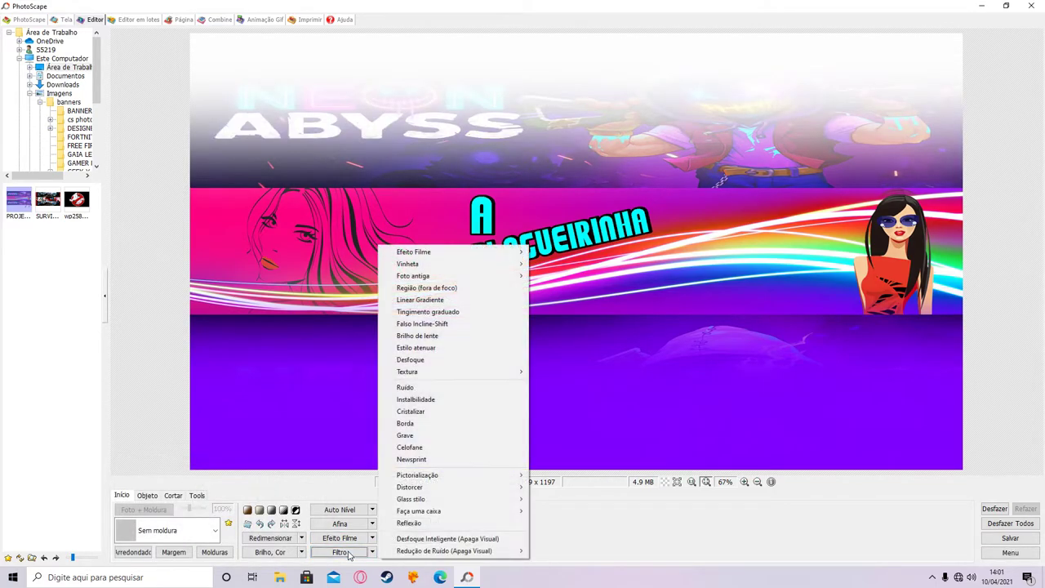
{"action": "left_click", "coordinate": [421, 300]}
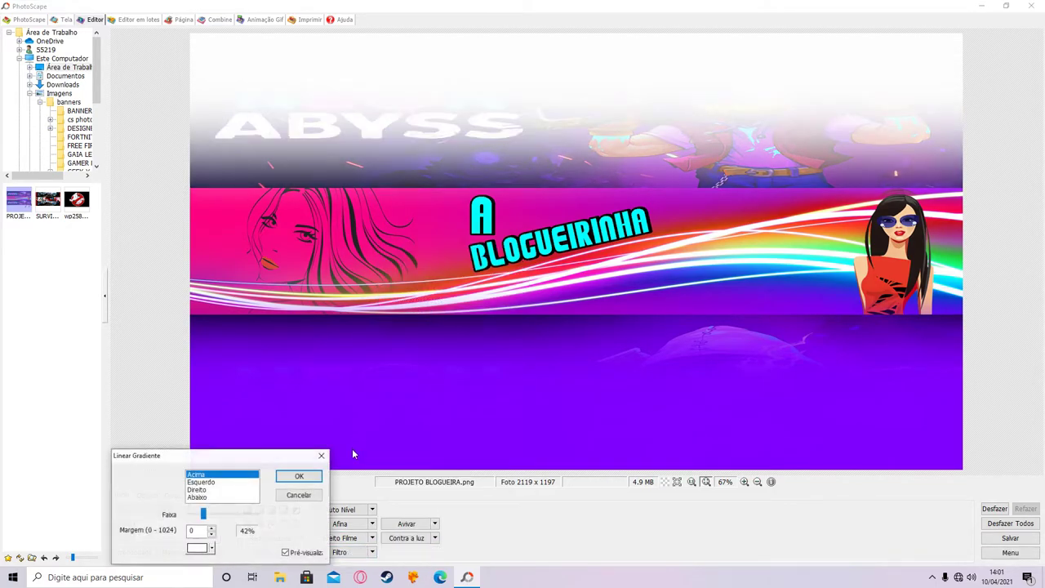
{"action": "left_click", "coordinate": [300, 477]}
{"action": "left_click", "coordinate": [350, 552]}
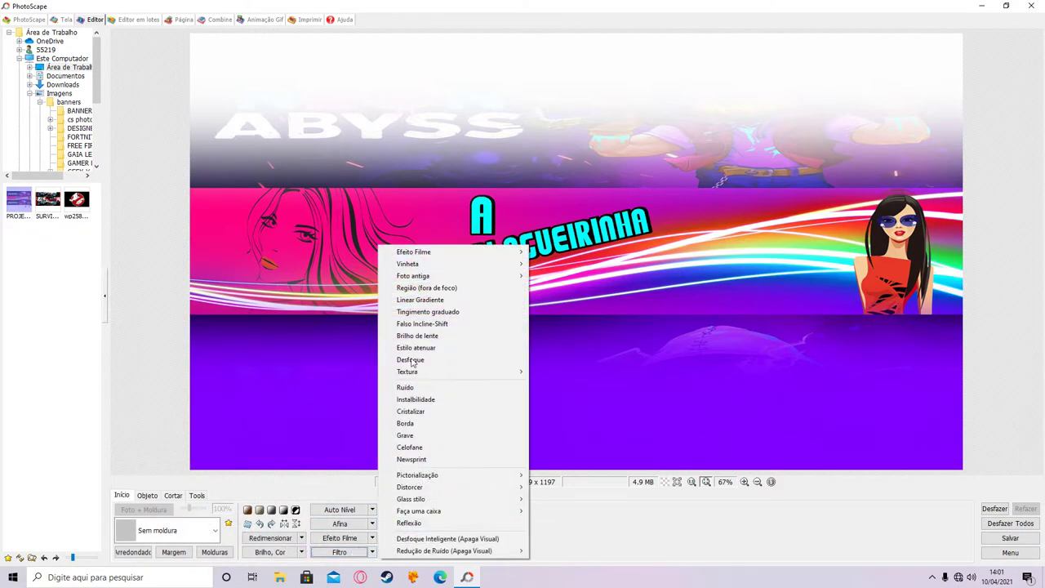
{"action": "left_click", "coordinate": [442, 304]}
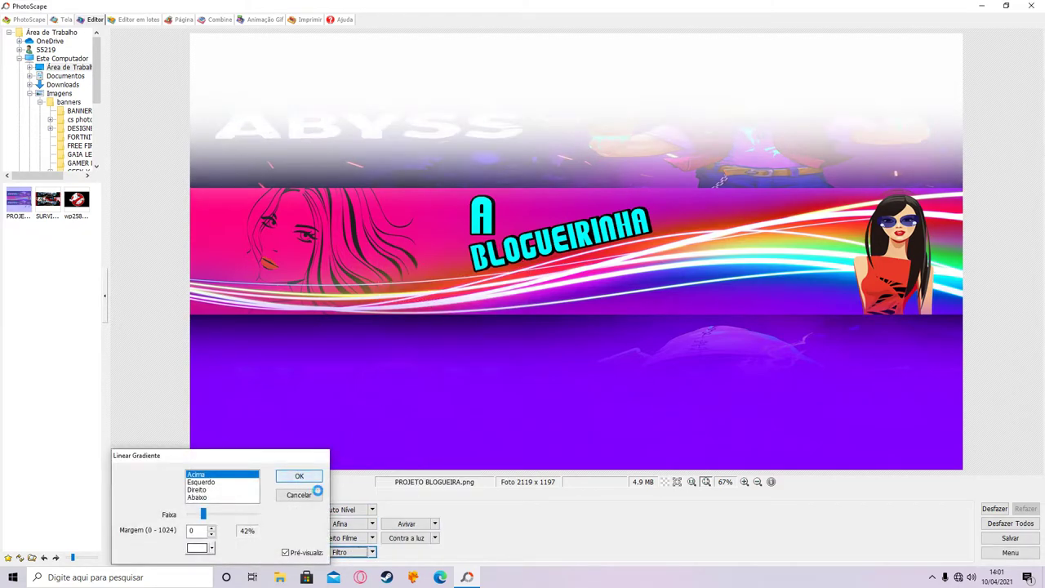
{"action": "left_click", "coordinate": [301, 477]}
{"action": "left_click", "coordinate": [344, 553]}
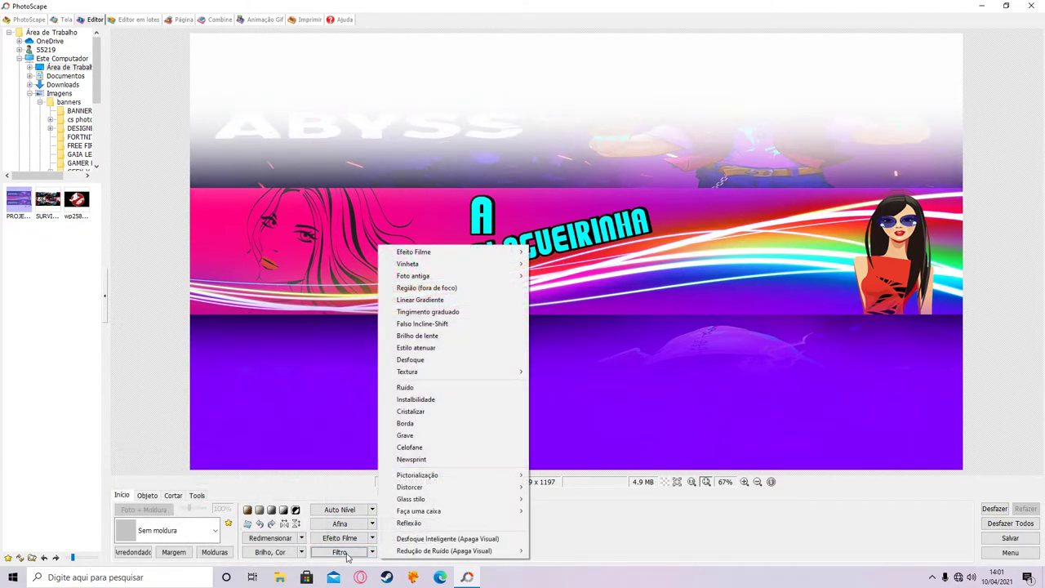
{"action": "left_click", "coordinate": [436, 304]}
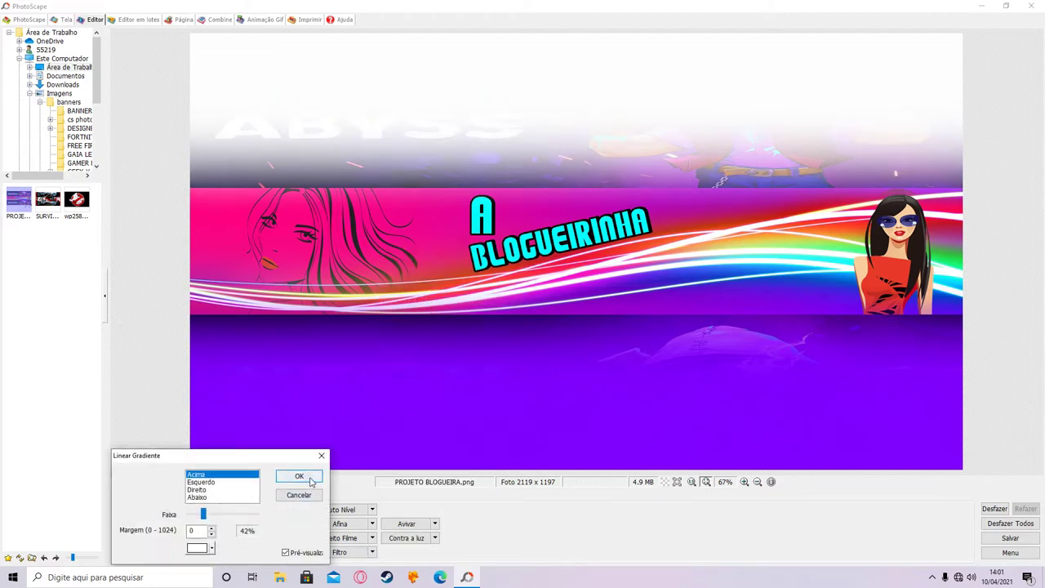
{"action": "left_click", "coordinate": [299, 477]}
{"action": "left_click", "coordinate": [343, 552]}
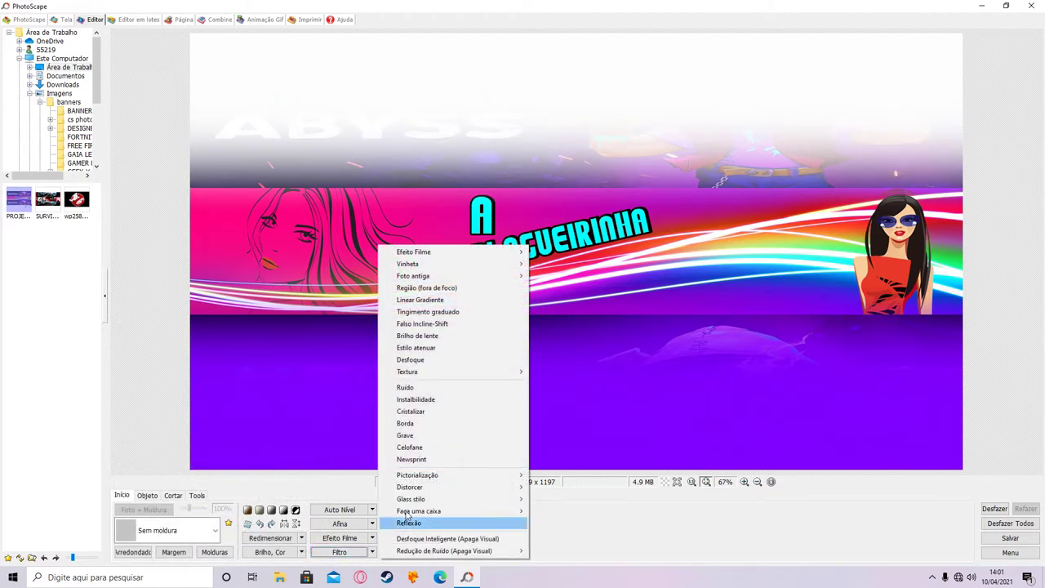
{"action": "left_click", "coordinate": [435, 304]}
{"action": "left_click", "coordinate": [299, 477]}
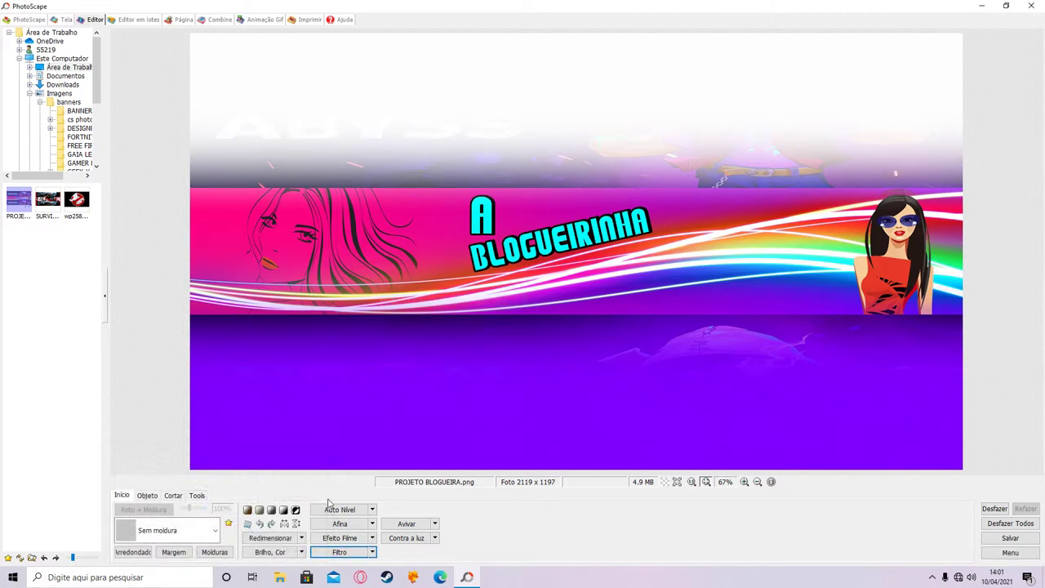
{"action": "left_click", "coordinate": [344, 552]}
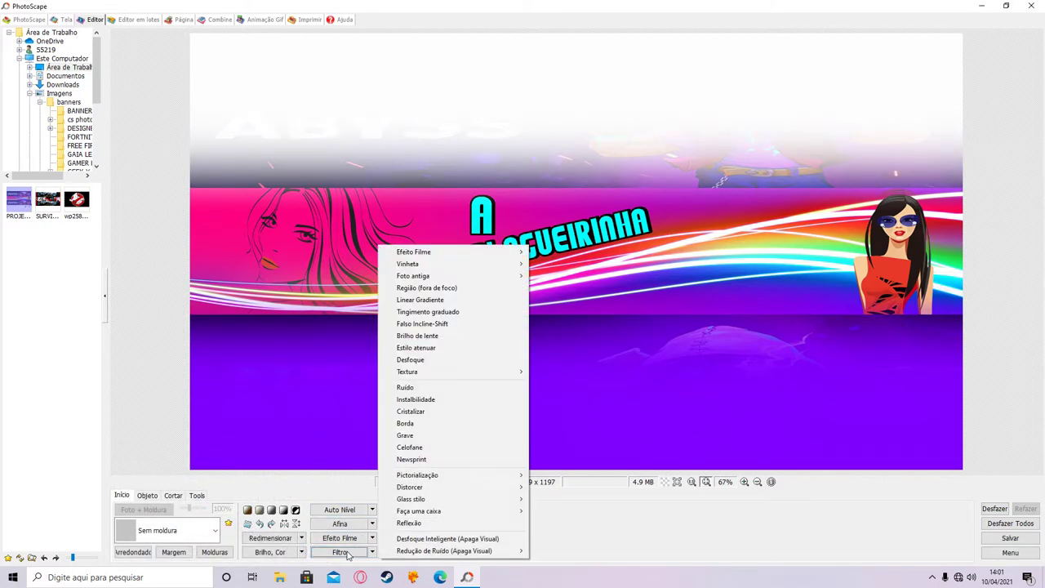
{"action": "left_click", "coordinate": [441, 304]}
{"action": "left_click", "coordinate": [299, 477]}
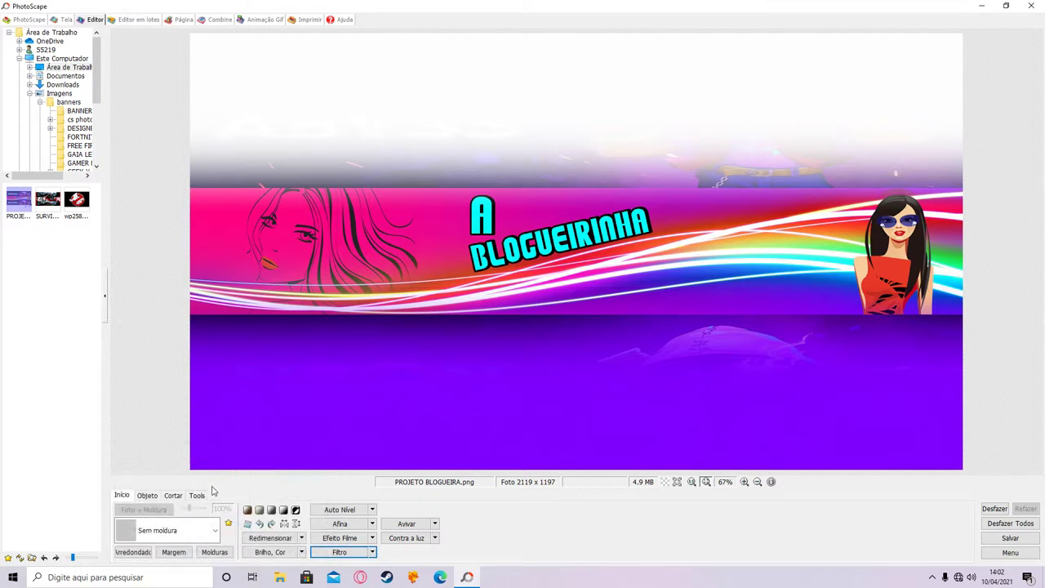
{"action": "left_click", "coordinate": [353, 557]}
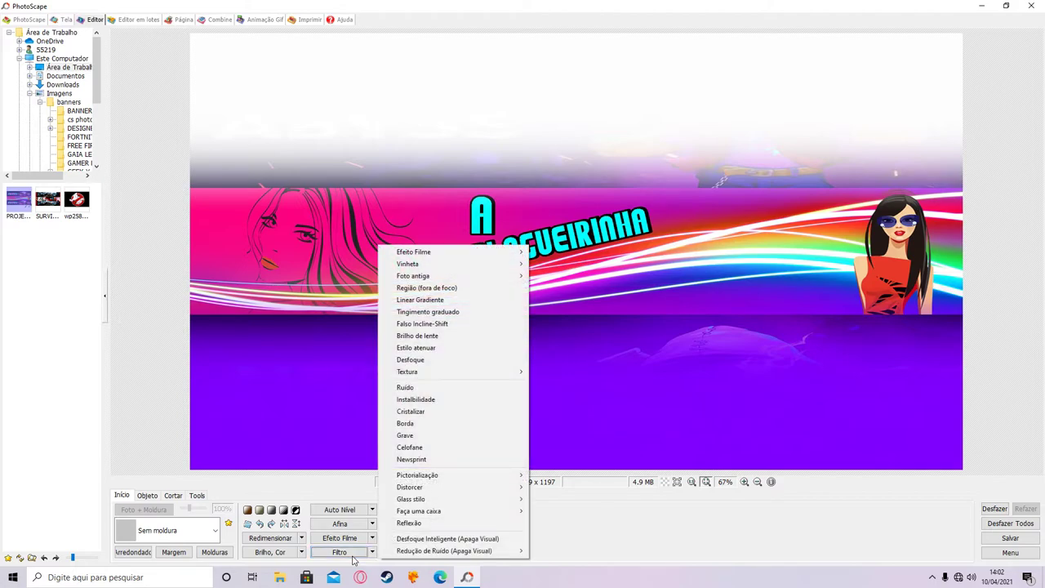
{"action": "mouse_move", "coordinate": [459, 489]}
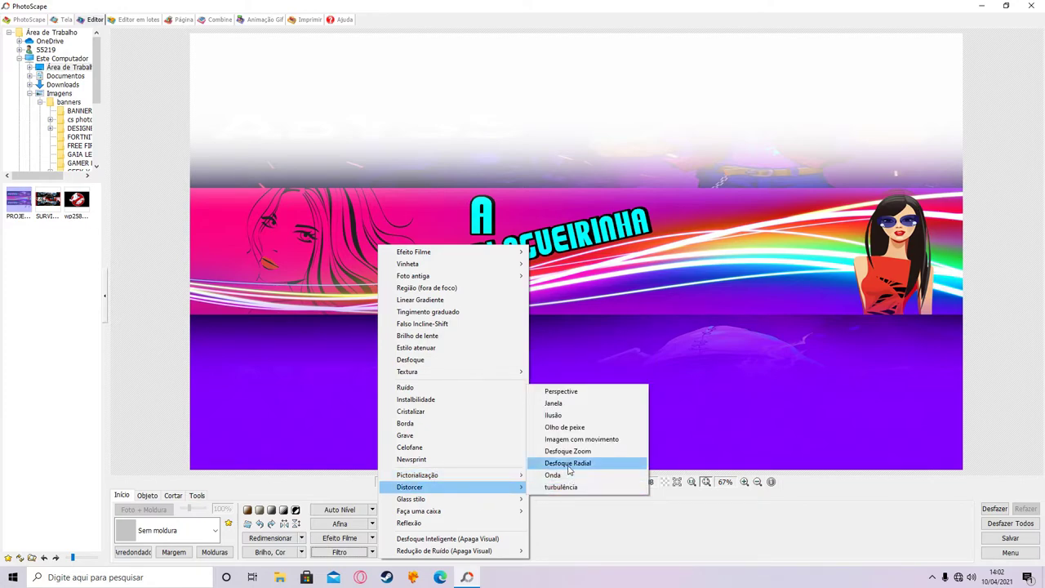
{"action": "left_click", "coordinate": [569, 468]}
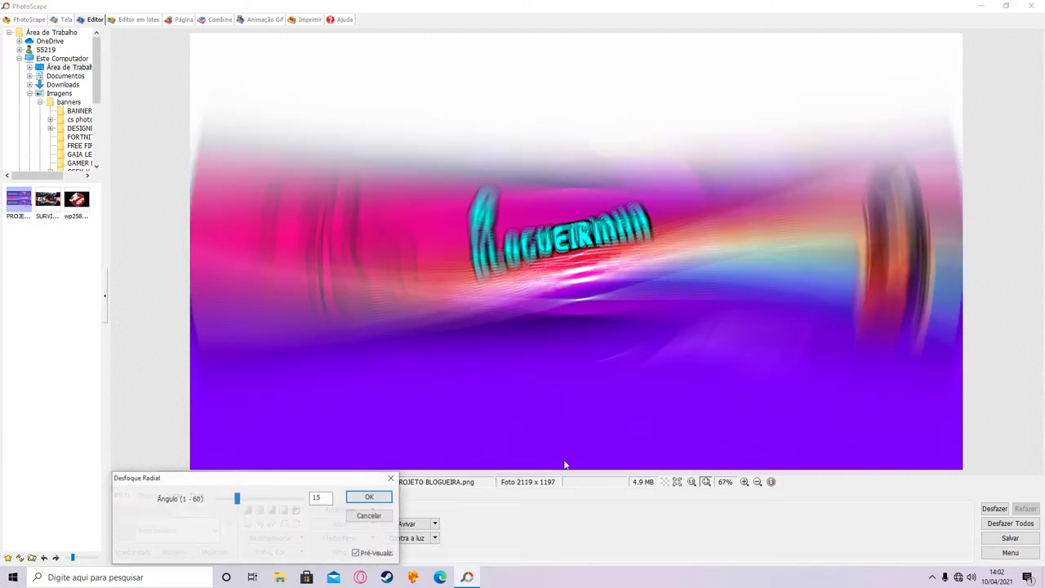
{"action": "left_click_drag", "start_coordinate": [237, 500], "coordinate": [220, 505]}
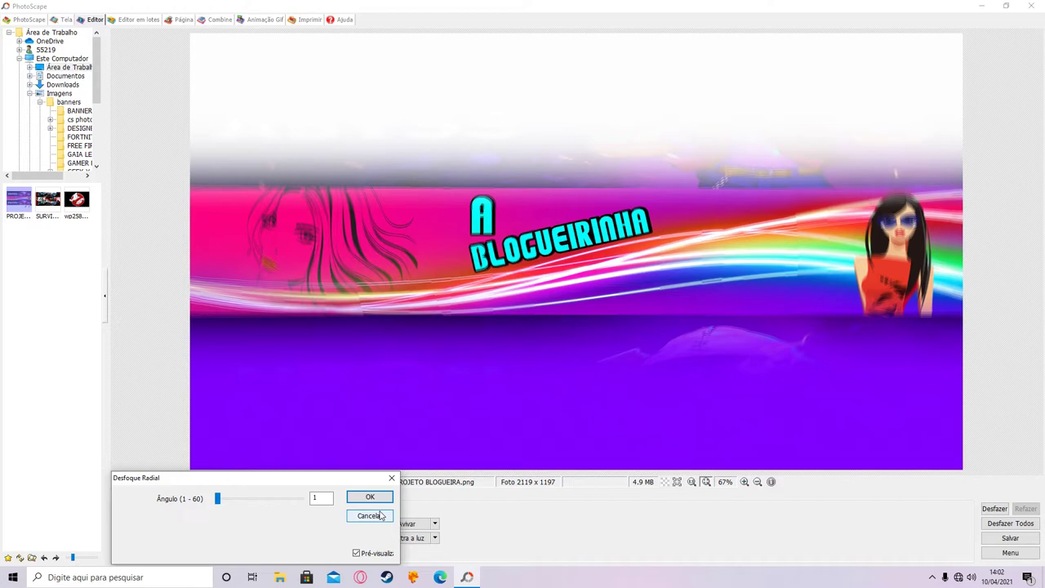
{"action": "left_click", "coordinate": [381, 515]}
{"action": "left_click", "coordinate": [363, 553]}
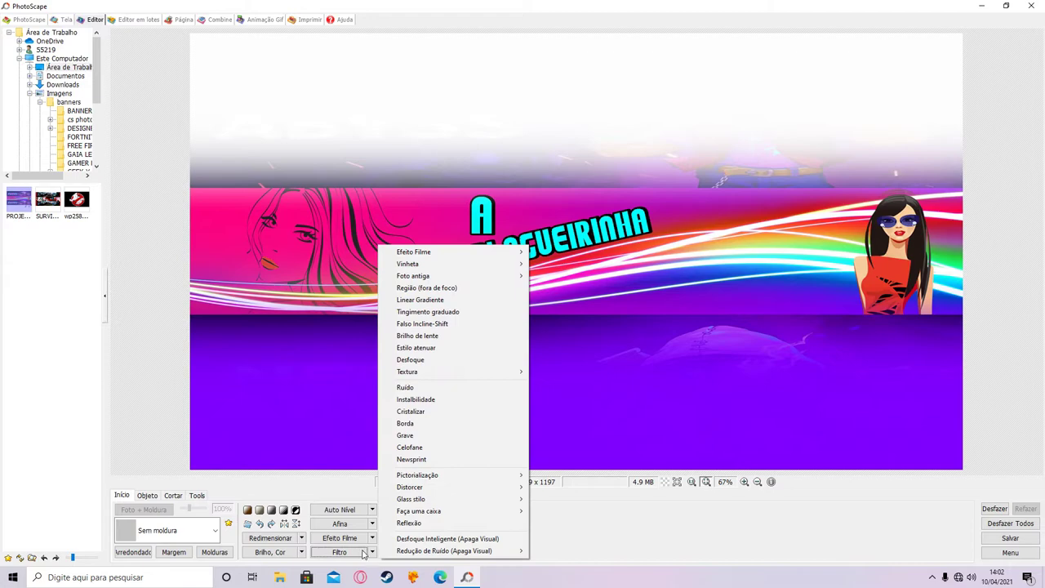
{"action": "mouse_move", "coordinate": [469, 477]}
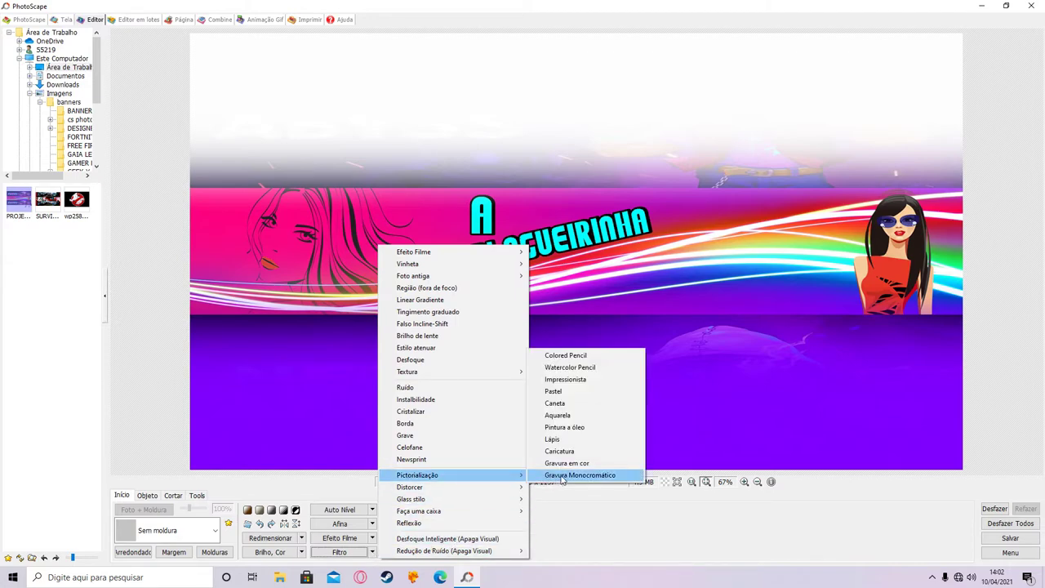
{"action": "mouse_move", "coordinate": [497, 488]}
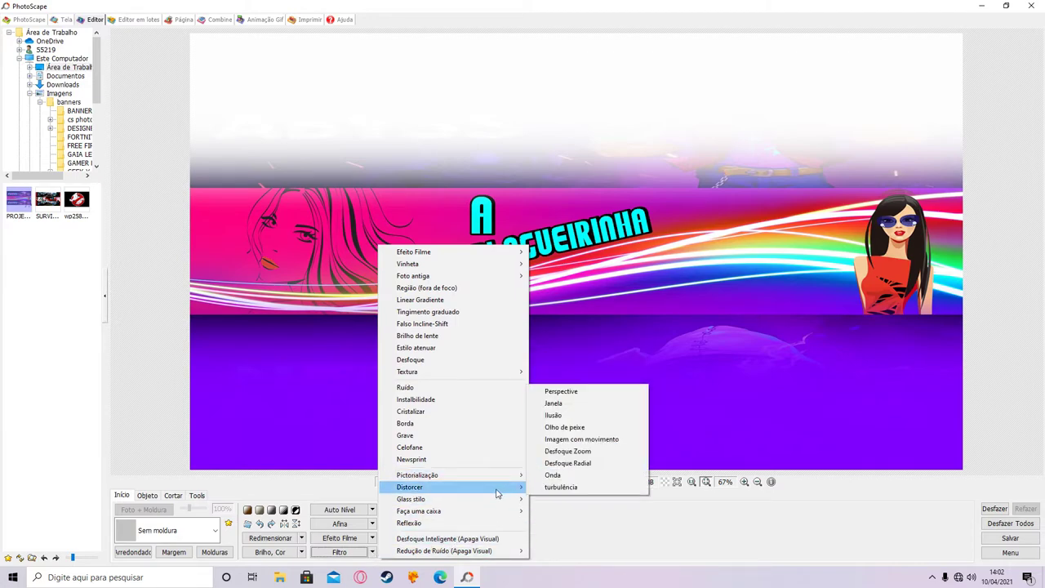
{"action": "left_click", "coordinate": [585, 452]}
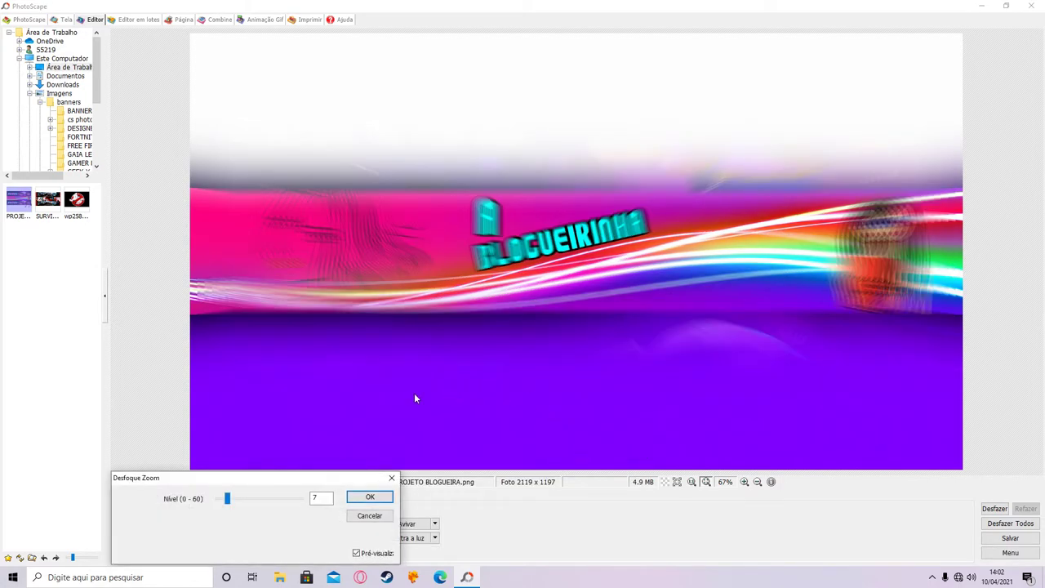
{"action": "left_click_drag", "start_coordinate": [227, 502], "coordinate": [218, 507]}
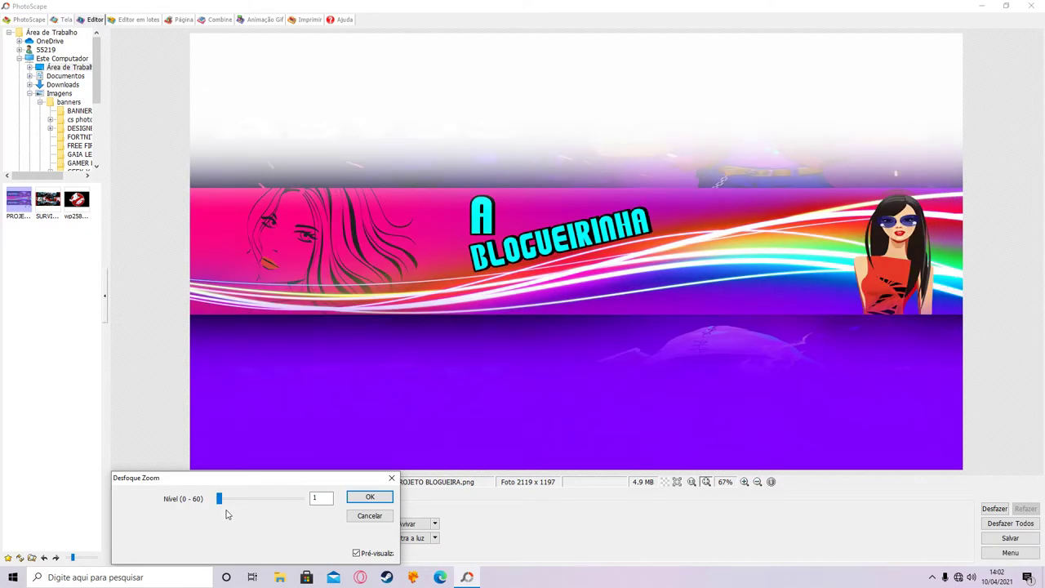
{"action": "left_click_drag", "start_coordinate": [220, 506], "coordinate": [222, 506]}
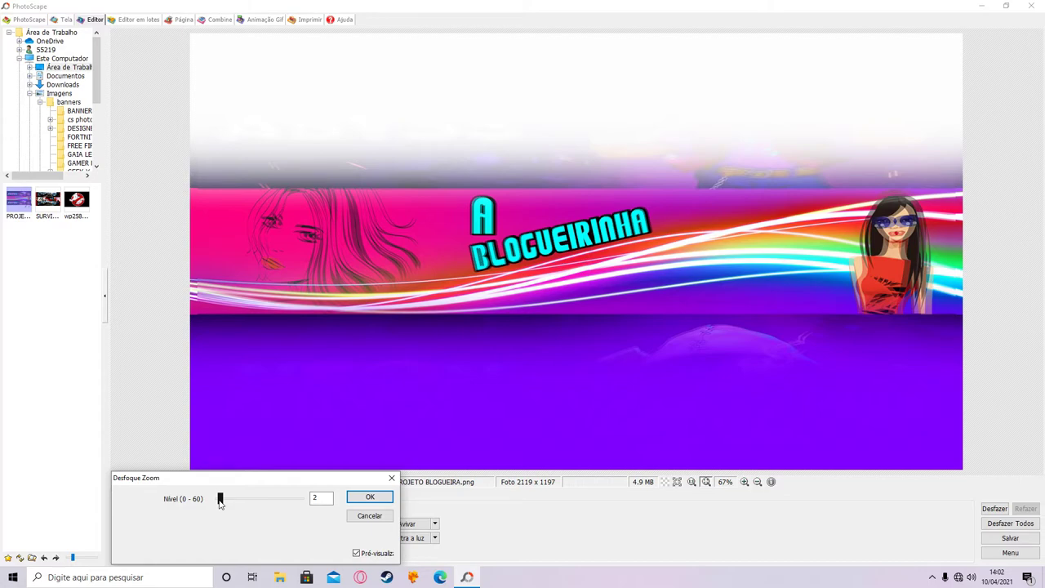
{"action": "left_click", "coordinate": [369, 515]}
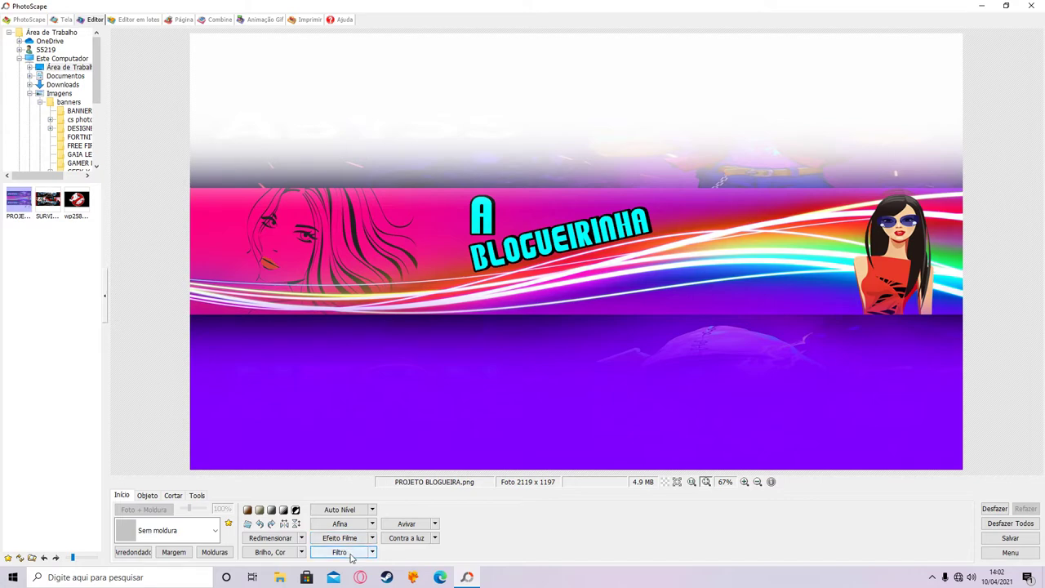
Apply the flower_01.jpg Textura filter to the whole banner
{"action": "left_click", "coordinate": [351, 553]}
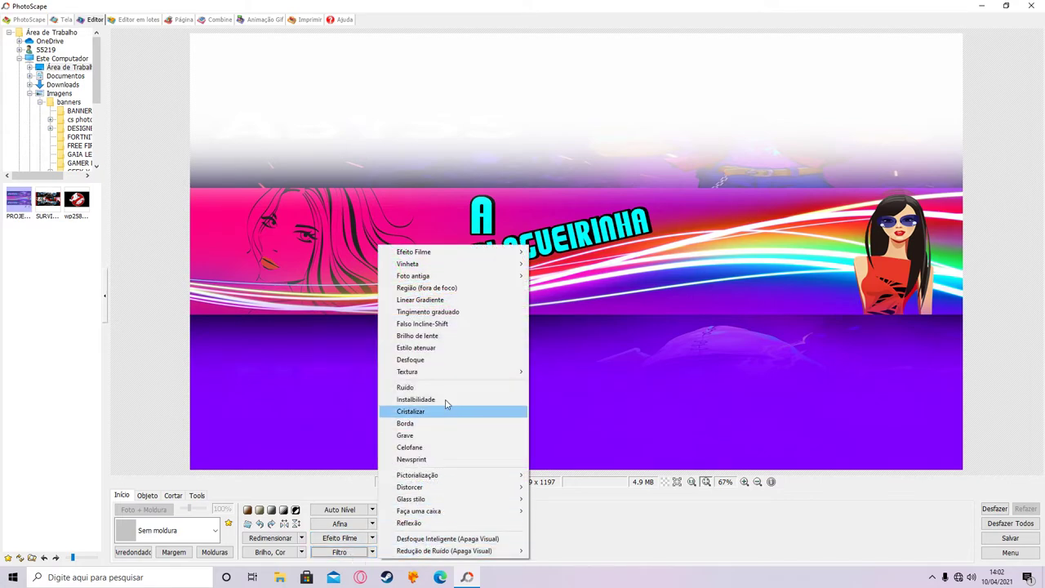
{"action": "mouse_move", "coordinate": [450, 374]}
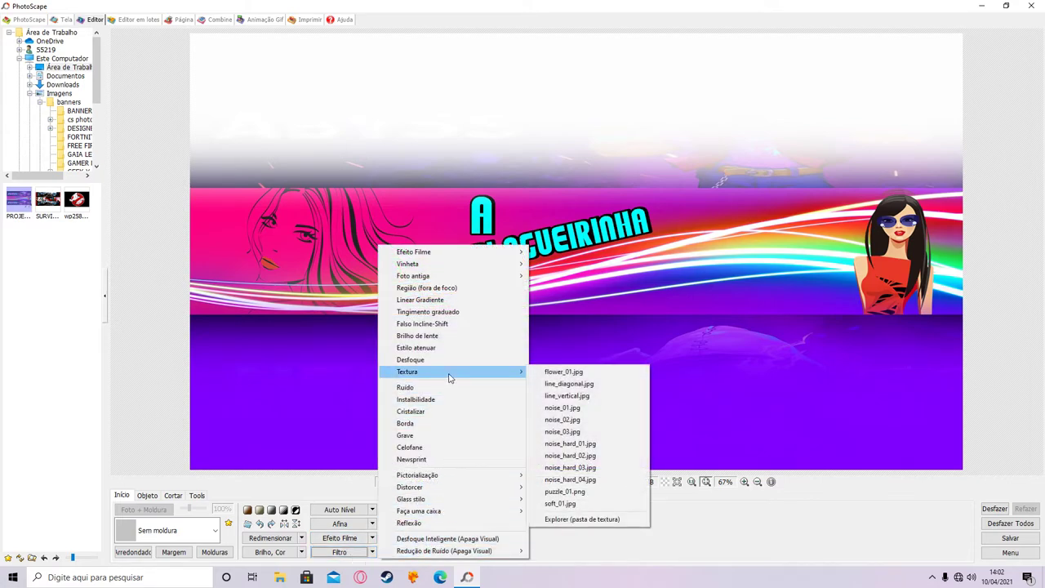
{"action": "left_click", "coordinate": [559, 372]}
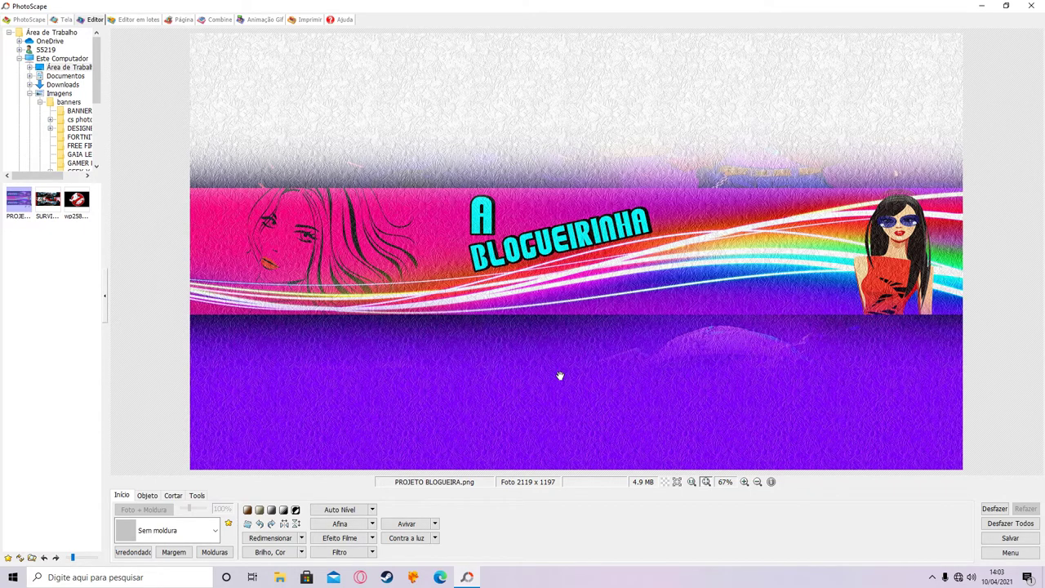
Apply the CP2 Efeito Filme to the banner at the Alto strength
{"action": "left_click", "coordinate": [353, 540]}
{"action": "scroll", "coordinate": [104, 490], "scroll_direction": "down", "scroll_amount": 3}
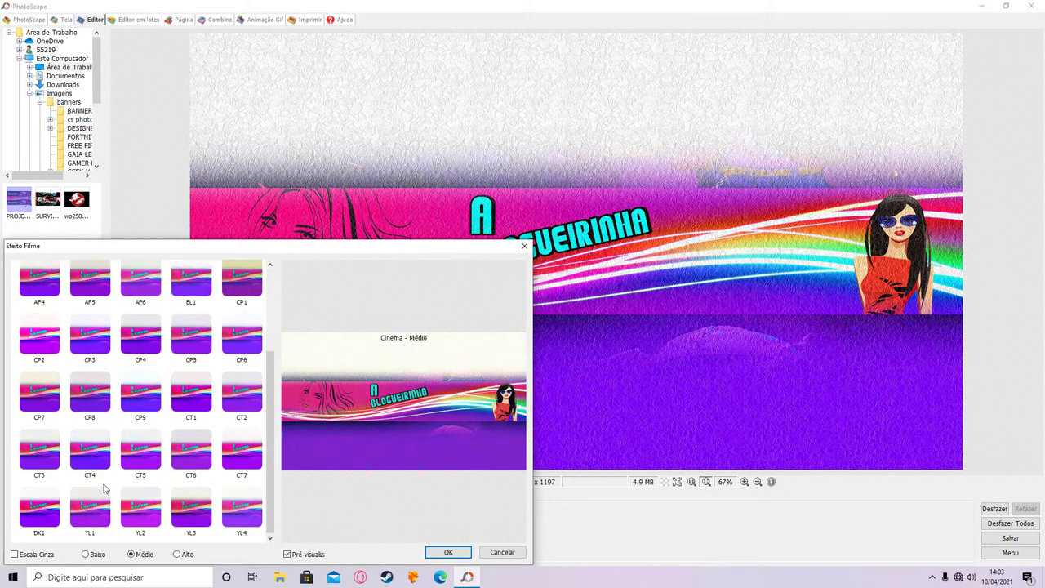
{"action": "left_click", "coordinate": [58, 523]}
{"action": "left_click", "coordinate": [46, 354]}
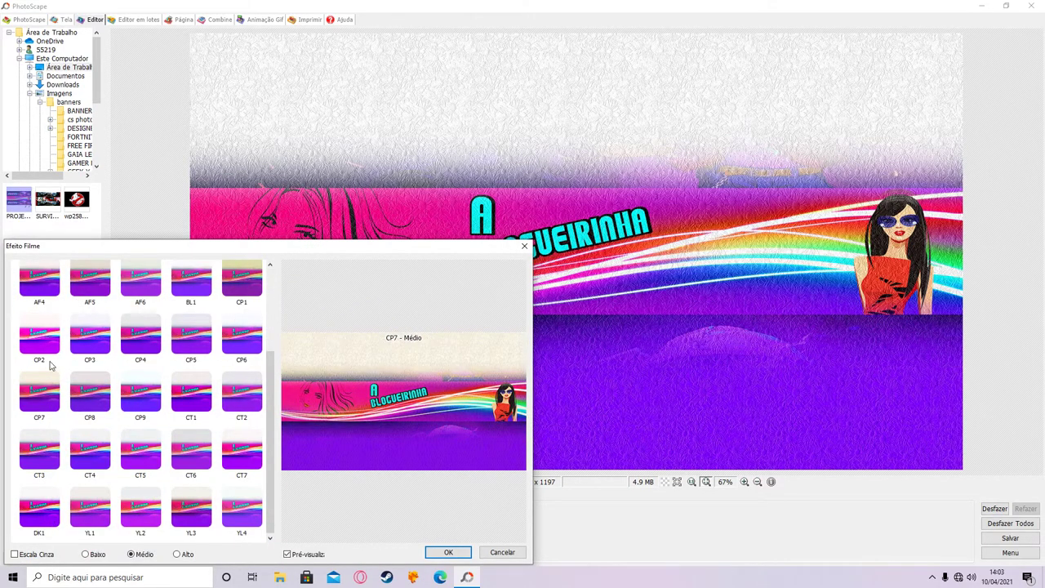
{"action": "left_click", "coordinate": [178, 554]}
{"action": "left_click", "coordinate": [449, 552]}
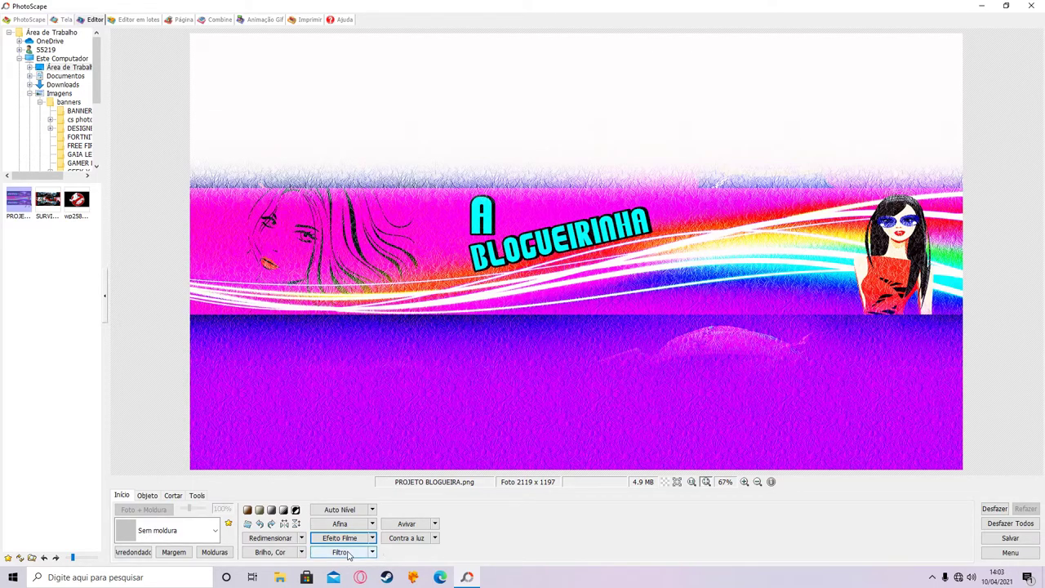
Add another BLOGUEIRINHA text object in the current style and place it in the banner's white upper area
{"action": "left_click", "coordinate": [145, 496]}
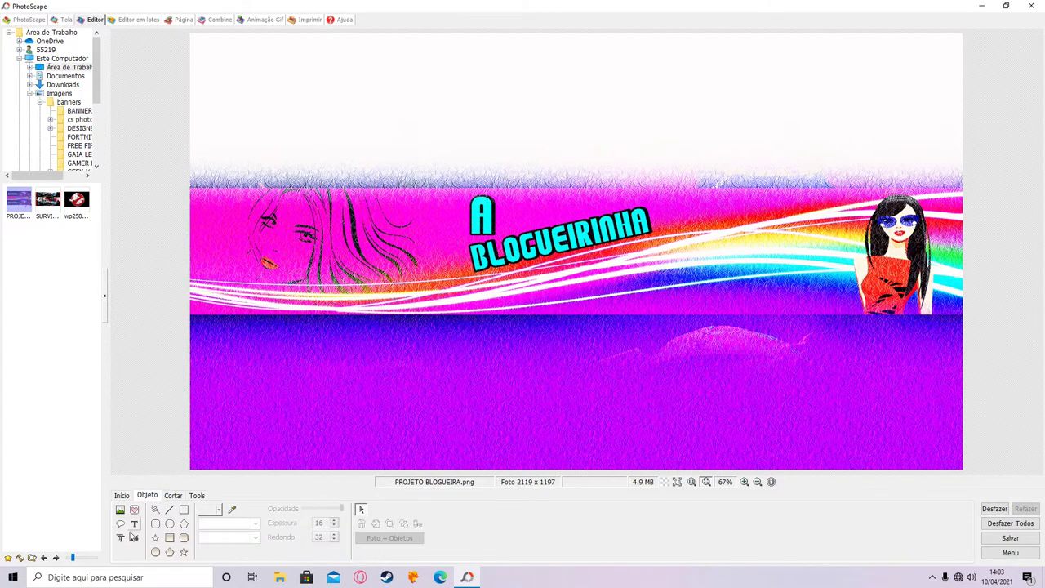
{"action": "left_click", "coordinate": [134, 524]}
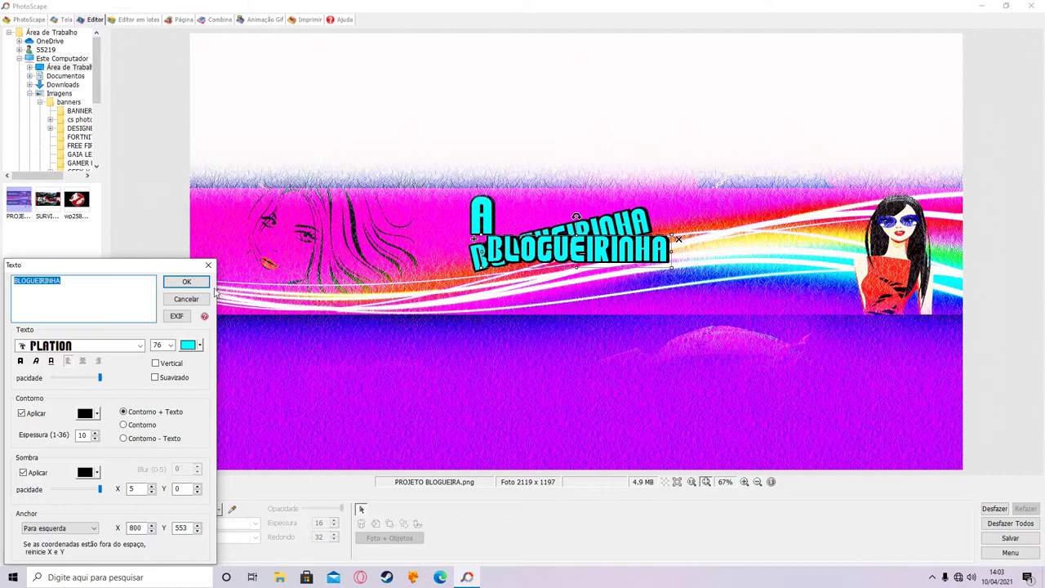
{"action": "left_click", "coordinate": [186, 282]}
{"action": "left_click_drag", "start_coordinate": [565, 262], "coordinate": [344, 112]}
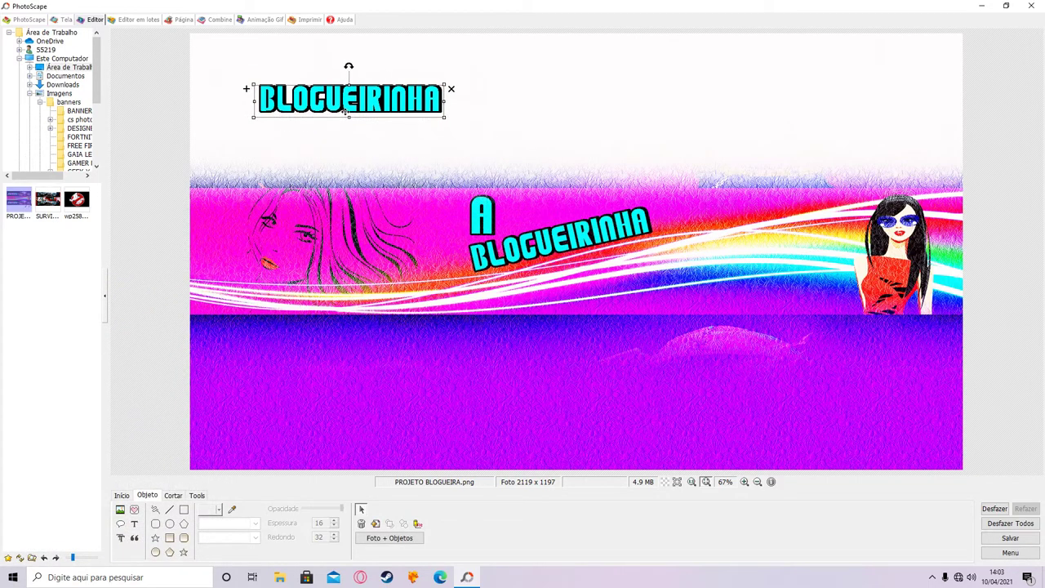
Change the wording of the text in the white area to OBRIGADO POR ASSISTIR AO VIDEO
{"action": "double_click", "coordinate": [342, 110]}
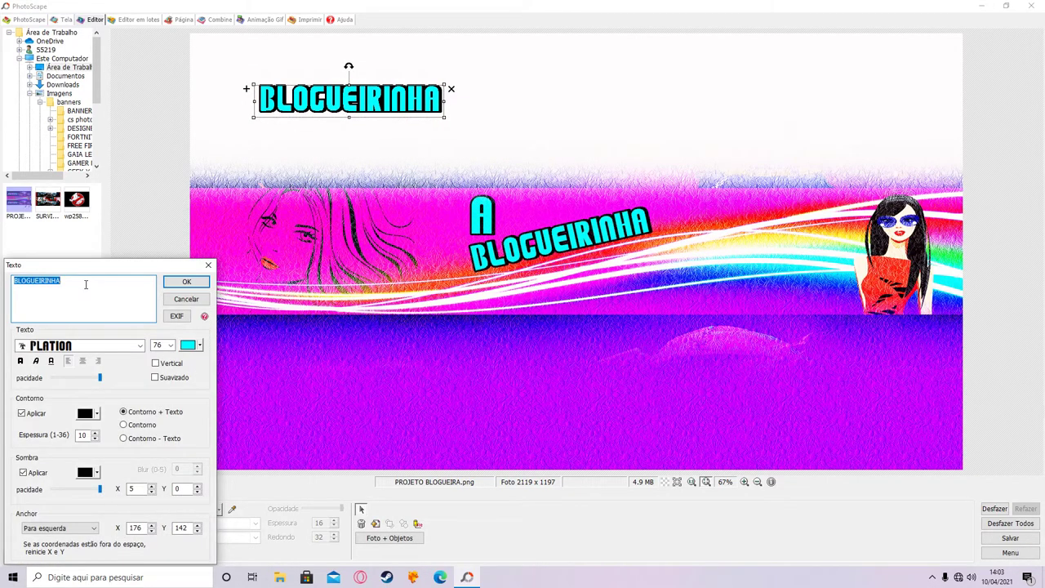
{"action": "key", "text": "BackSpace"}
{"action": "type", "text": "OBRIG"}
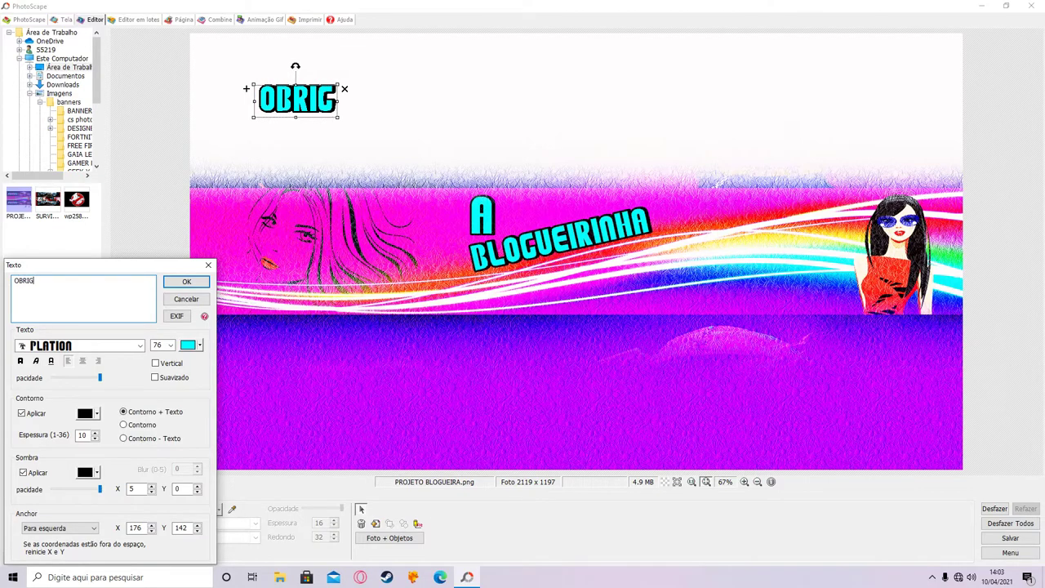
{"action": "type", "text": "ADO POR ASSISTIR AO VI"}
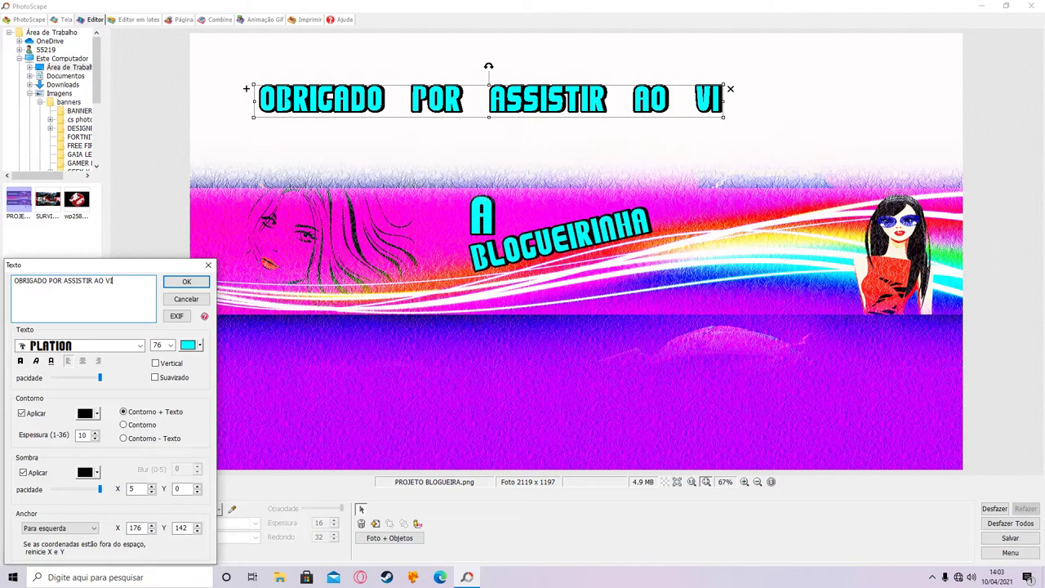
{"action": "type", "text": "DEO"}
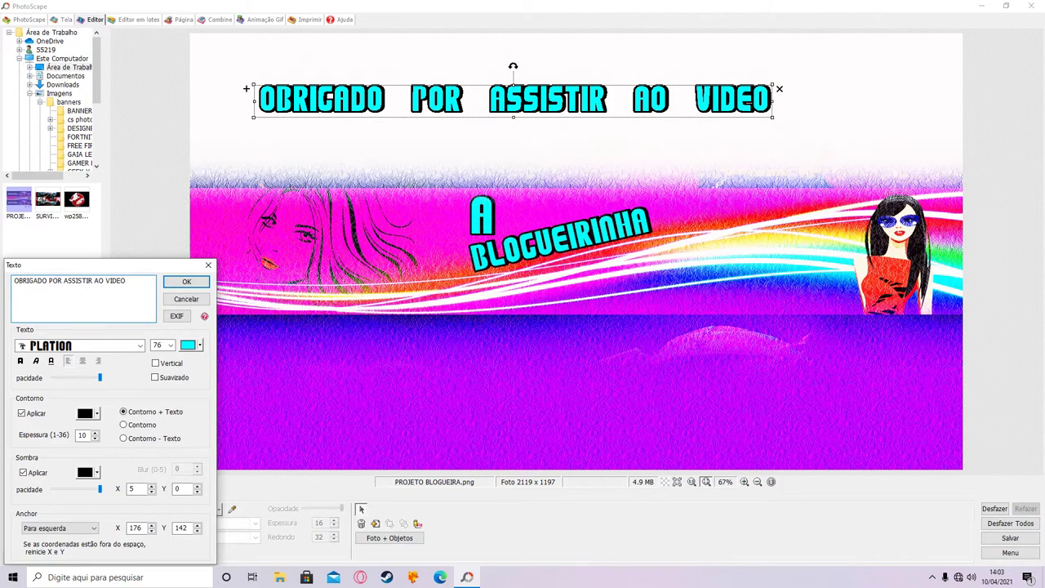
{"action": "left_click", "coordinate": [186, 280]}
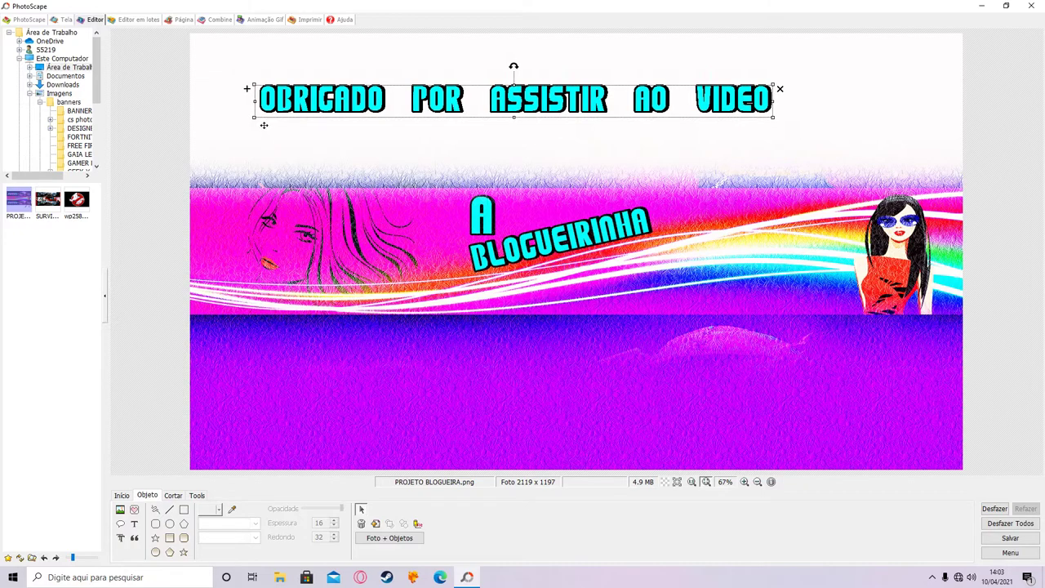
Reposition and enlarge the OBRIGADO POR ASSISTIR AO VIDEO text so it spans most of the white area's width
{"action": "left_click_drag", "start_coordinate": [261, 124], "coordinate": [115, 139]}
{"action": "left_click_drag", "start_coordinate": [362, 121], "coordinate": [452, 128]}
{"action": "left_click", "coordinate": [160, 333]}
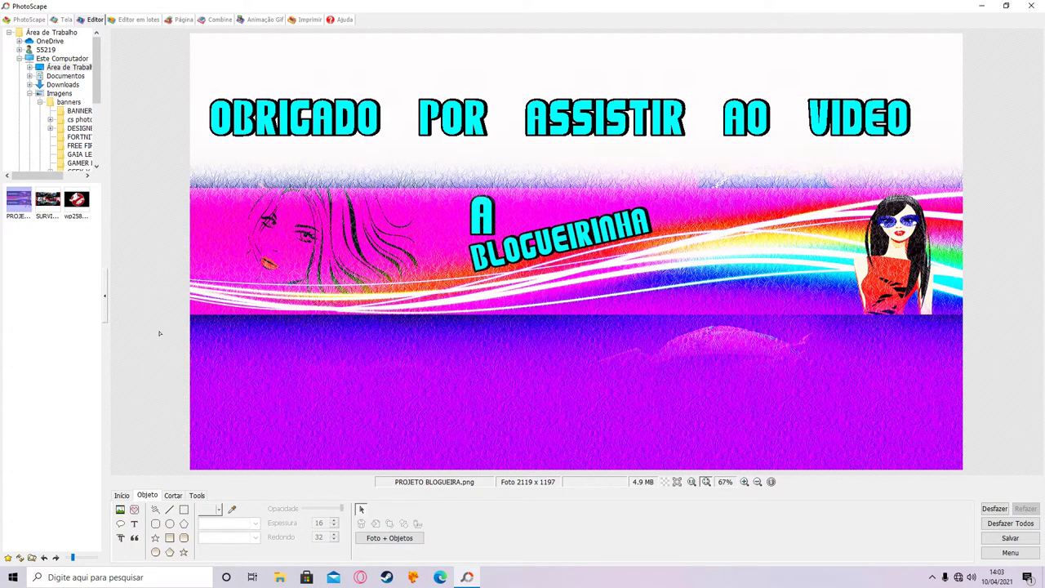
Add the text INSCREVA SE NO CANAL and enlarge it across the banner's purple lower area
{"action": "left_click", "coordinate": [135, 523]}
{"action": "type", "text": "INSCREV"}
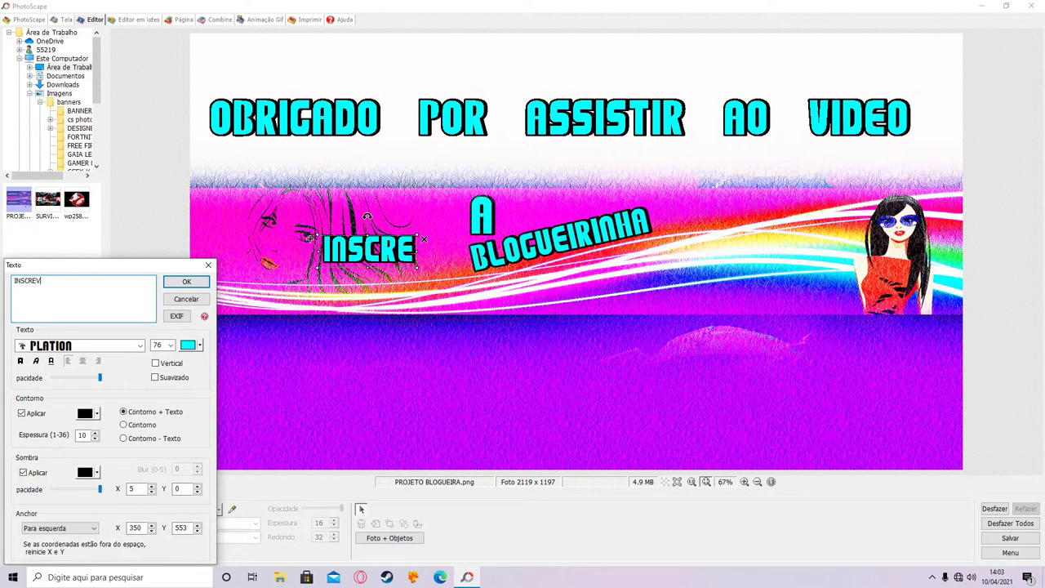
{"action": "type", "text": "A SE NO CANAL"}
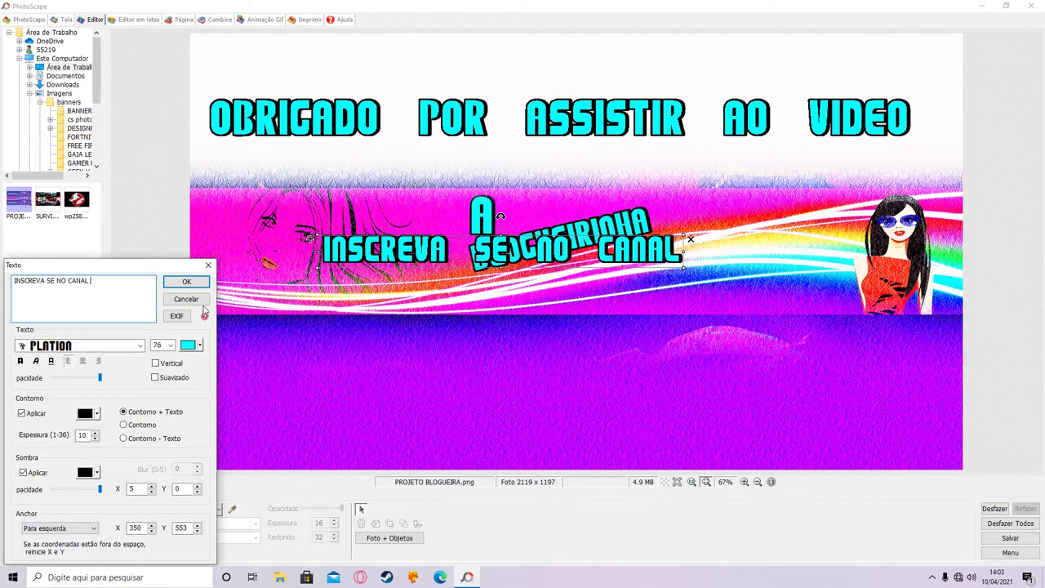
{"action": "left_click", "coordinate": [186, 281]}
{"action": "left_click_drag", "start_coordinate": [364, 281], "coordinate": [289, 425]}
{"action": "left_click_drag", "start_coordinate": [612, 416], "coordinate": [686, 433]}
{"action": "left_click", "coordinate": [1032, 212]}
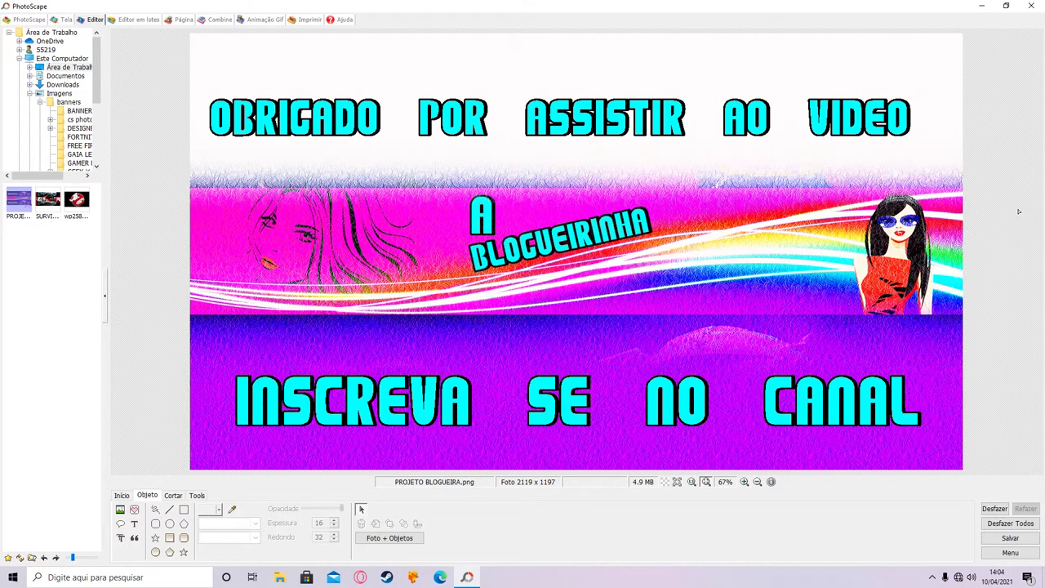
Delete the INSCREVA SE NO CANAL and OBRIGADO POR ASSISTIR AO VIDEO texts from the banner
{"action": "left_click", "coordinate": [709, 407]}
{"action": "key", "text": "Delete"}
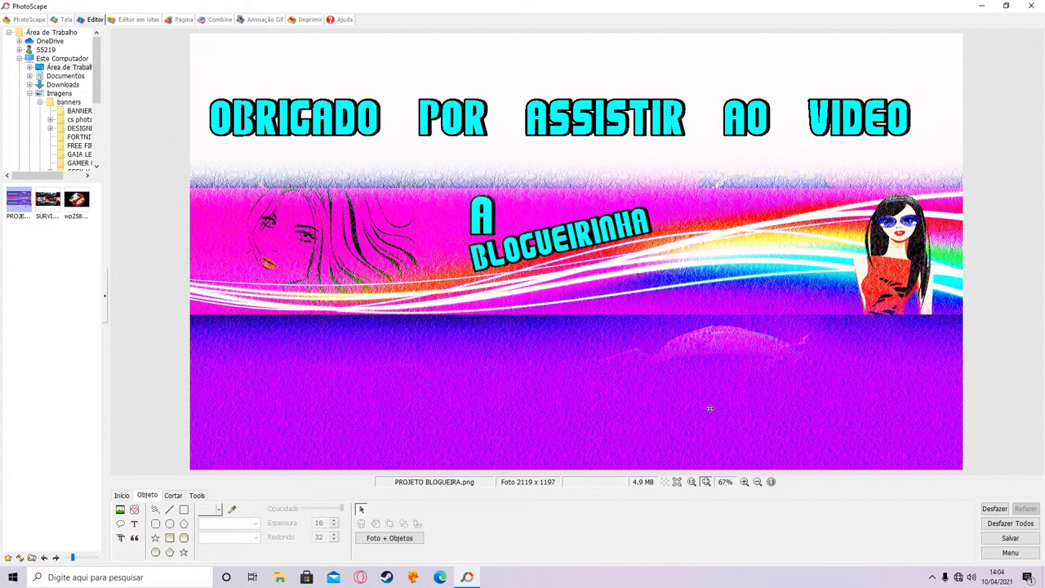
{"action": "left_click", "coordinate": [645, 114]}
{"action": "key", "text": "Delete"}
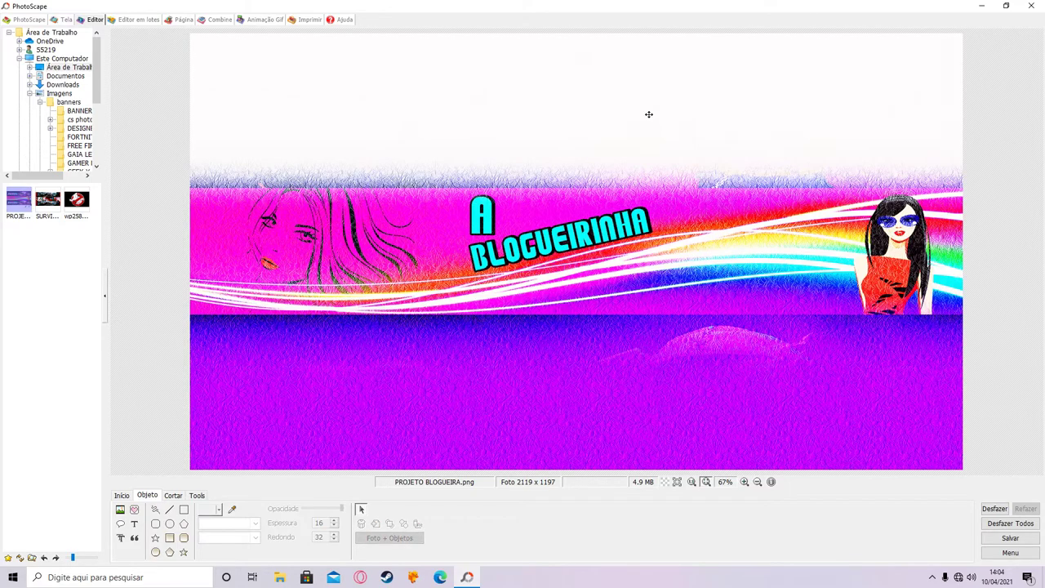
Save the banner to the desktop as the PNG file PROJETO BLOGUEIRA, and close the editor
{"action": "left_click", "coordinate": [1010, 538]}
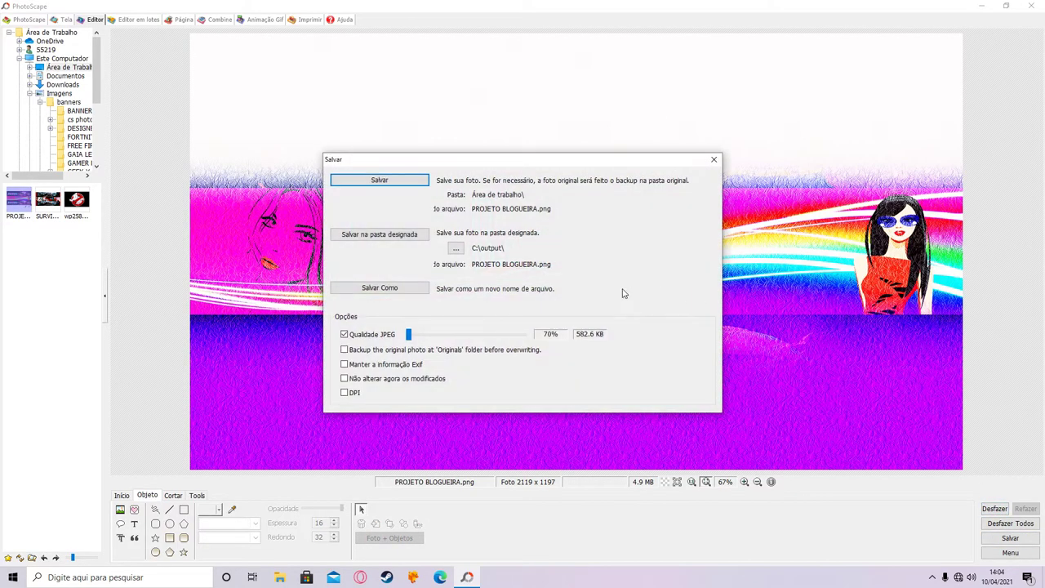
{"action": "left_click", "coordinate": [426, 289]}
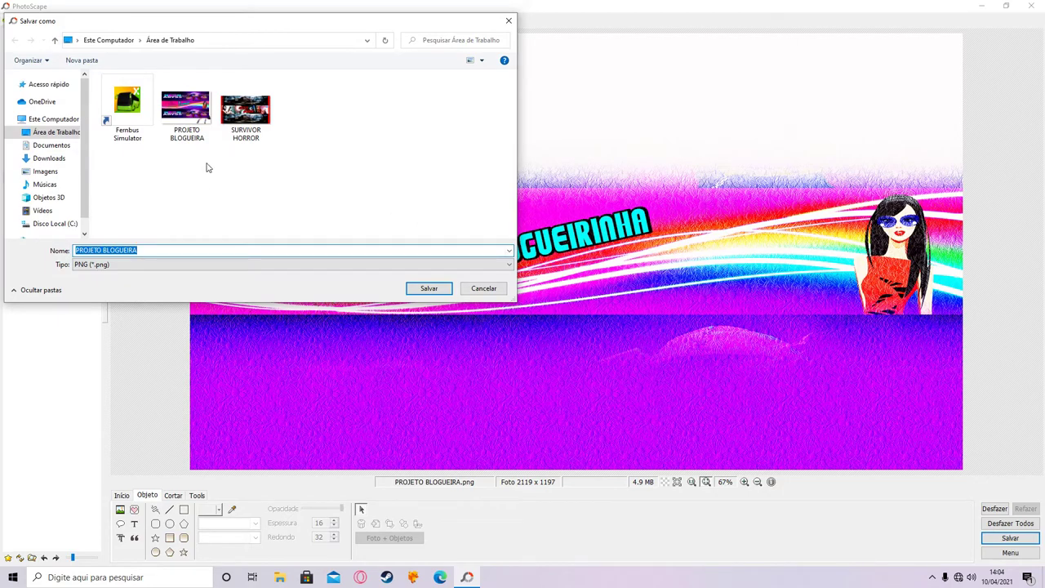
{"action": "left_click", "coordinate": [157, 250]}
{"action": "left_click", "coordinate": [428, 289]}
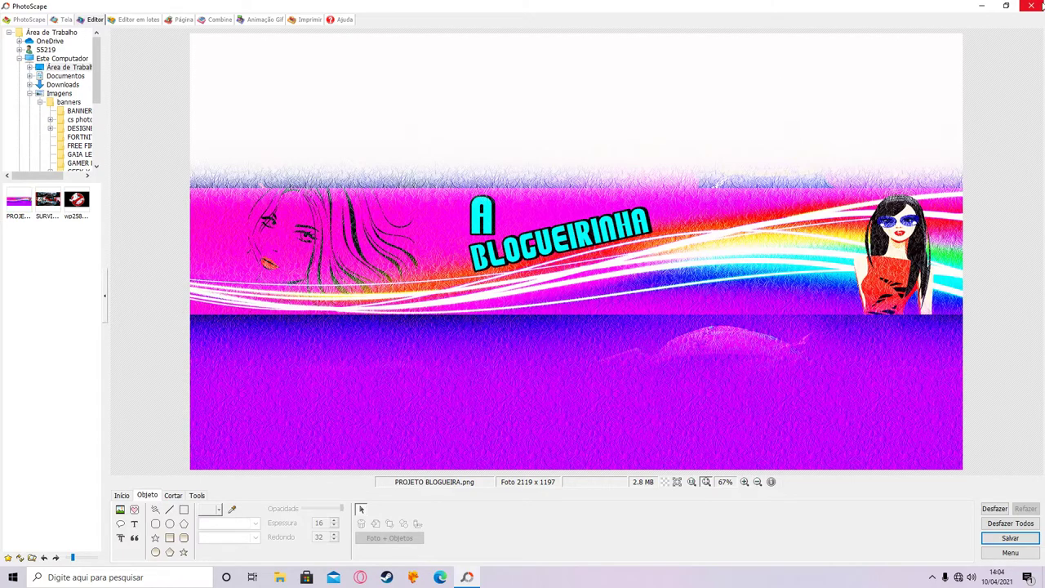
{"action": "left_click", "coordinate": [1037, 6]}
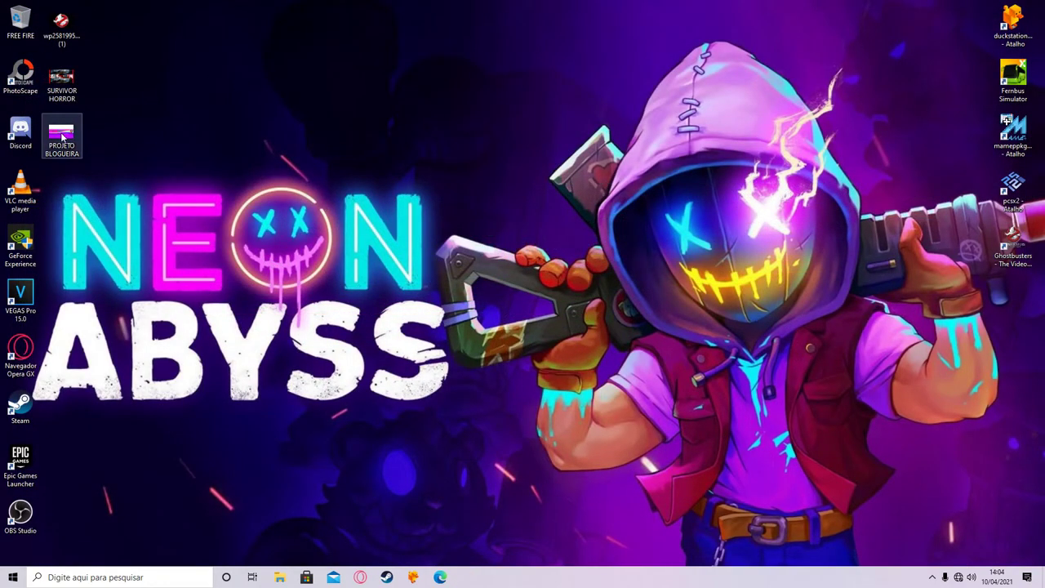
Open the saved PROJETO BLOGUEIRA image from the desktop in Fotos and examine its title and artwork up close
{"action": "double_click", "coordinate": [62, 135]}
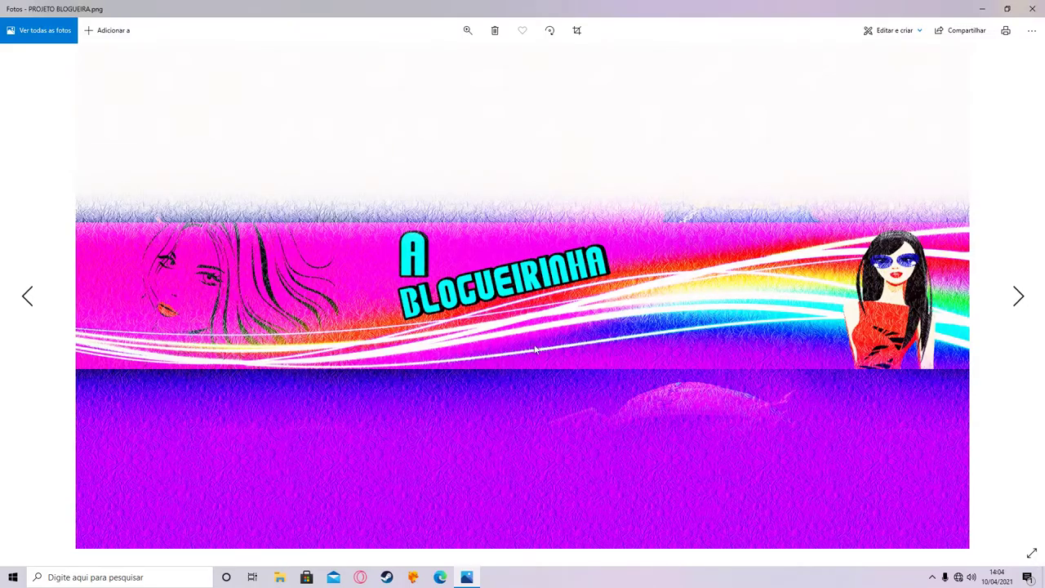
{"action": "scroll", "coordinate": [561, 323], "scroll_direction": "up", "scroll_amount": 2}
{"action": "mouse_move", "coordinate": [286, 326]}
{"action": "left_mouse_down"}
{"action": "mouse_move", "coordinate": [809, 318]}
{"action": "mouse_move", "coordinate": [796, 294]}
{"action": "mouse_move", "coordinate": [655, 311]}
{"action": "mouse_move", "coordinate": [512, 175]}
{"action": "mouse_move", "coordinate": [457, 266]}
{"action": "mouse_move", "coordinate": [435, 368]}
{"action": "left_mouse_up"}
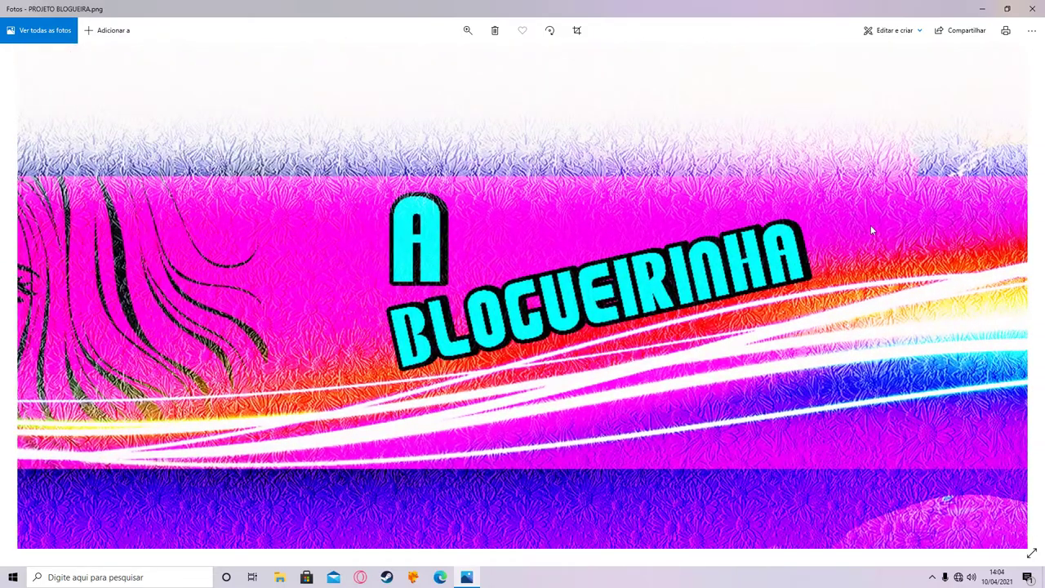
{"action": "left_click_drag", "start_coordinate": [875, 230], "coordinate": [1040, 273]}
{"action": "left_click_drag", "start_coordinate": [29, 310], "coordinate": [490, 273]}
{"action": "scroll", "coordinate": [491, 273], "scroll_direction": "down", "scroll_amount": 5}
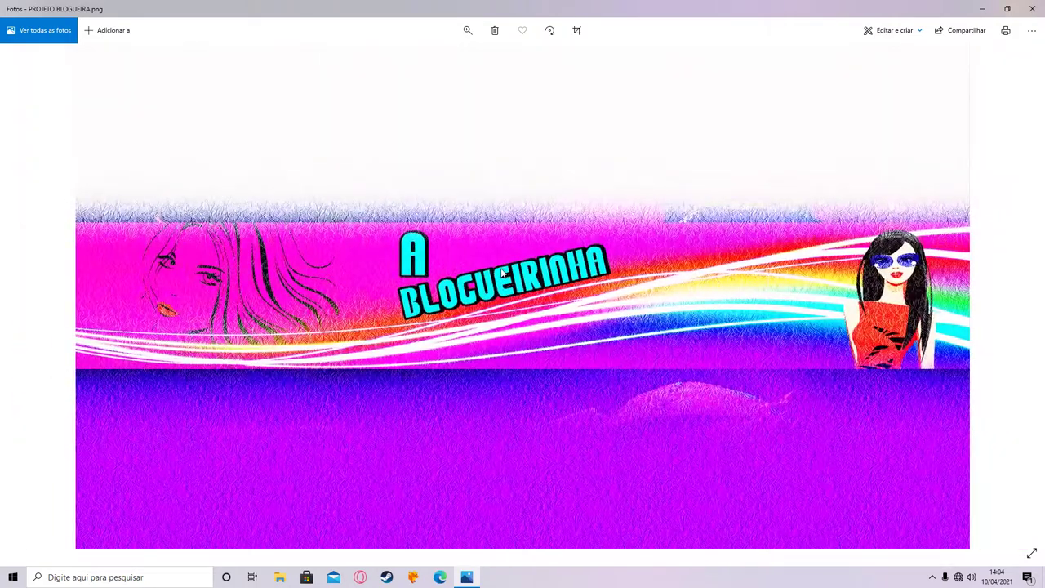